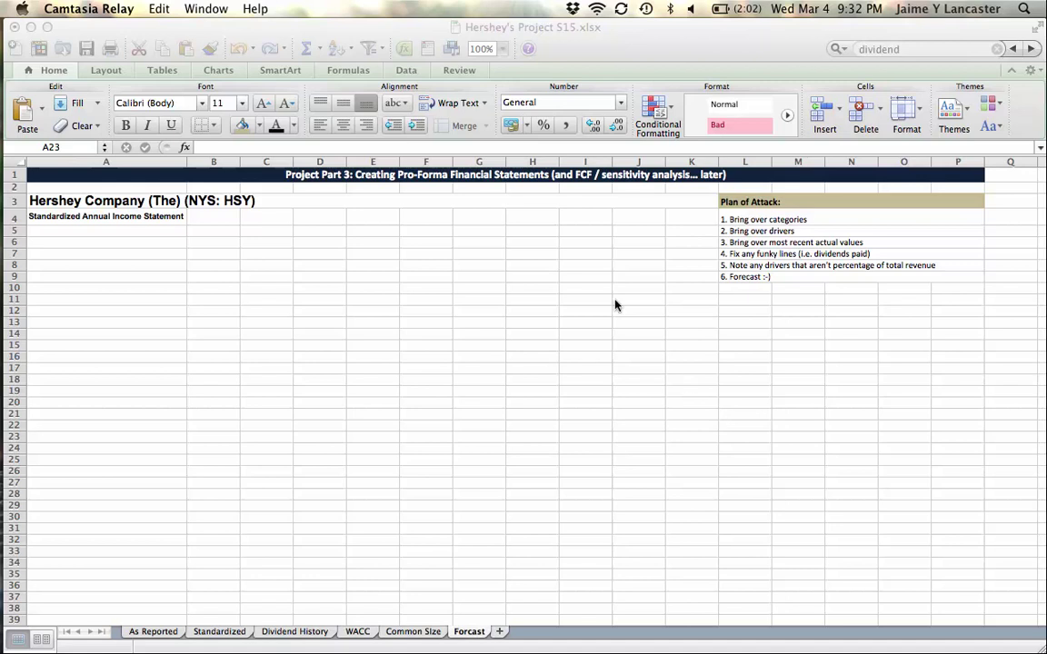
- Read through the six Plan of Attack steps on the Forcast sheet, starting with Bring over categories
left_click(481, 179)
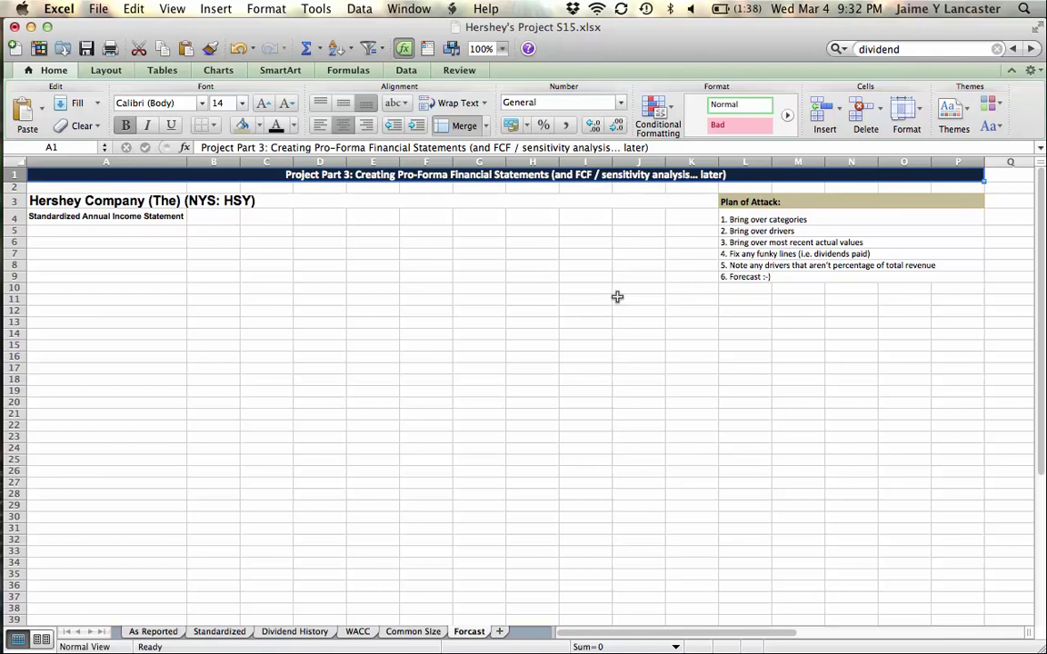
left_click(553, 272)
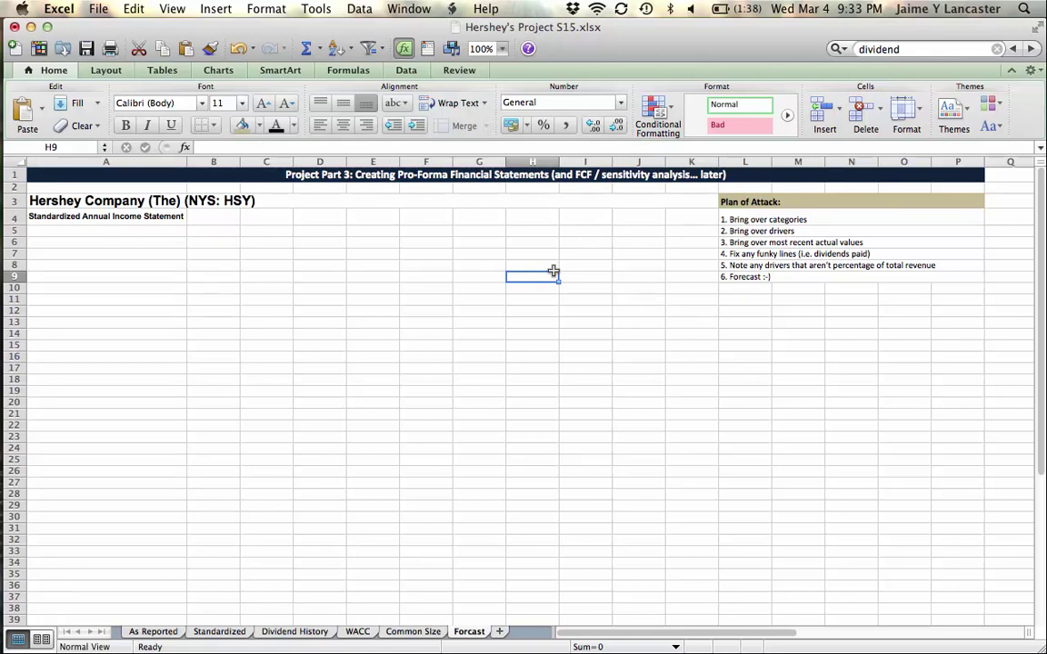
left_click(752, 204)
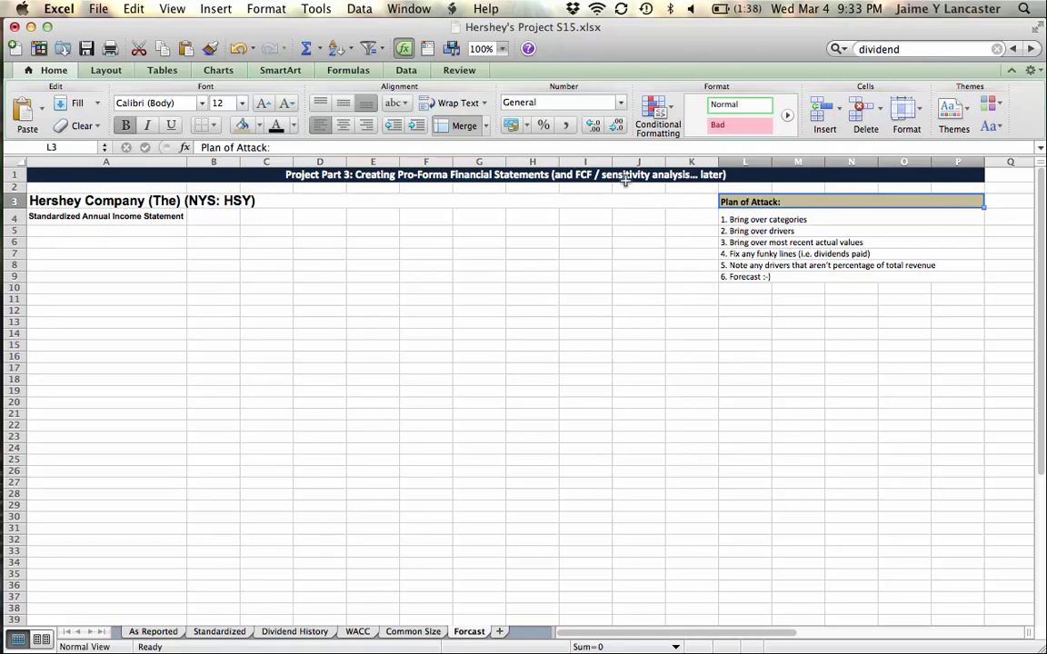
left_click(737, 219)
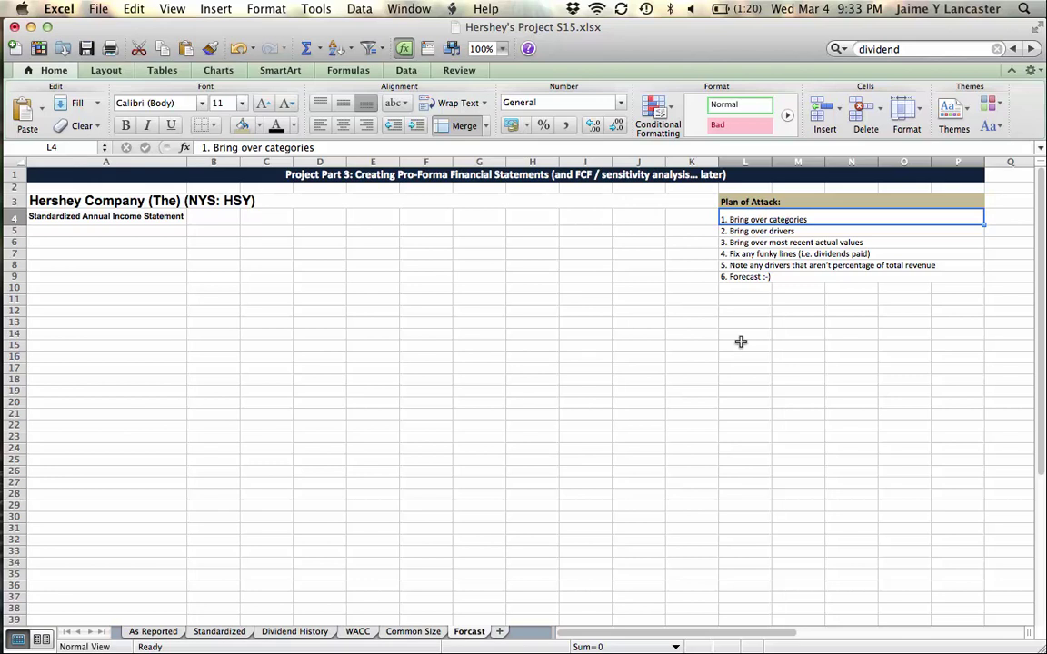
key("Down")
key("Up")
key("Down")
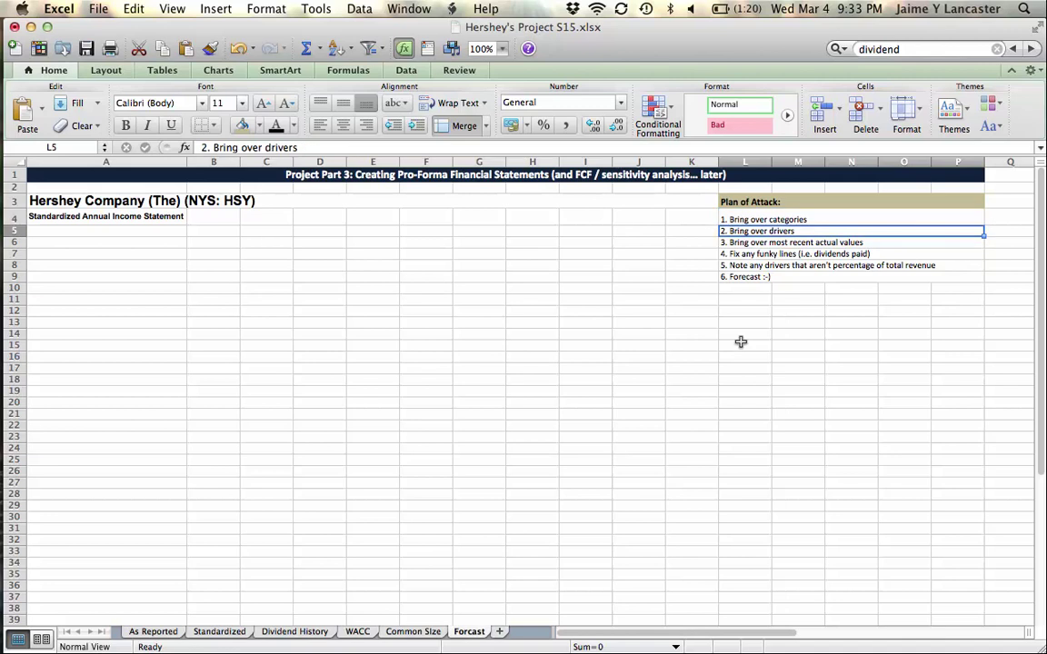
key("Down")
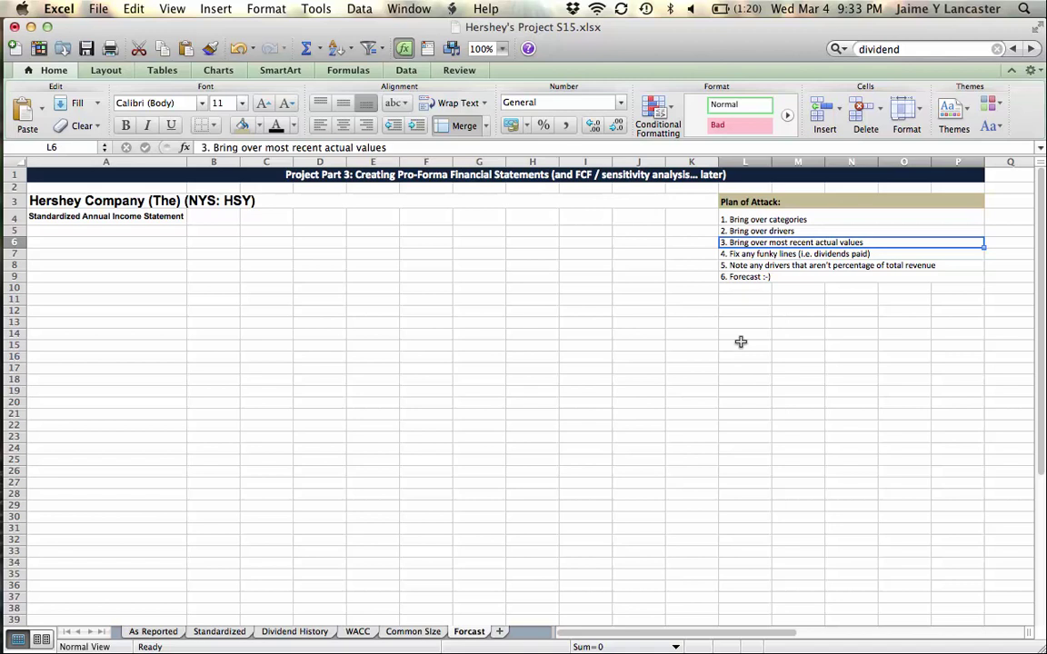
key("Down")
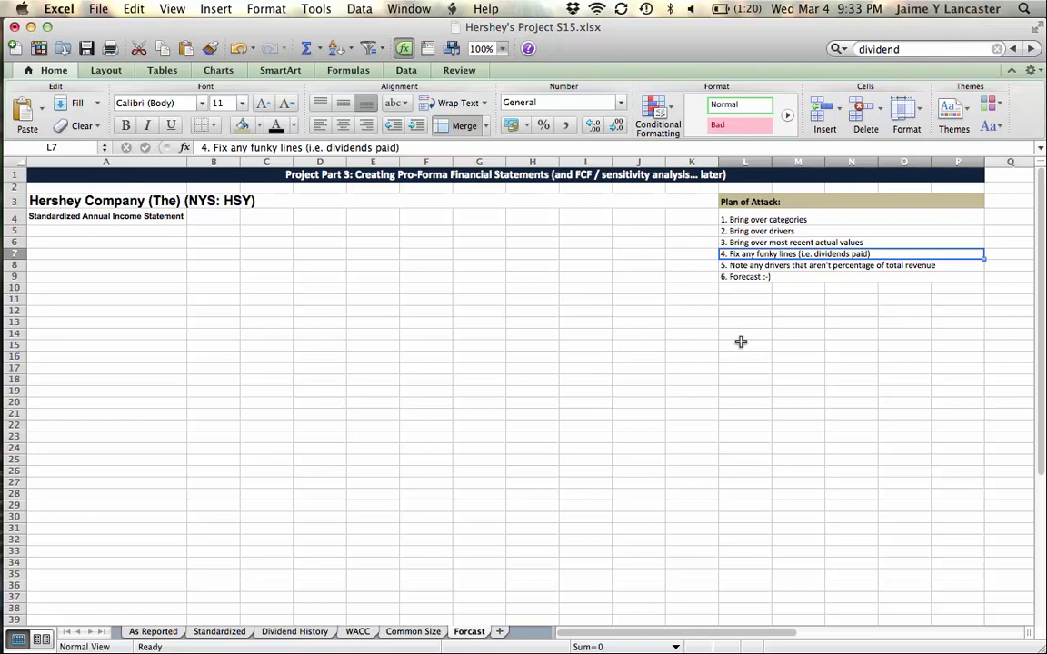
key("Down")
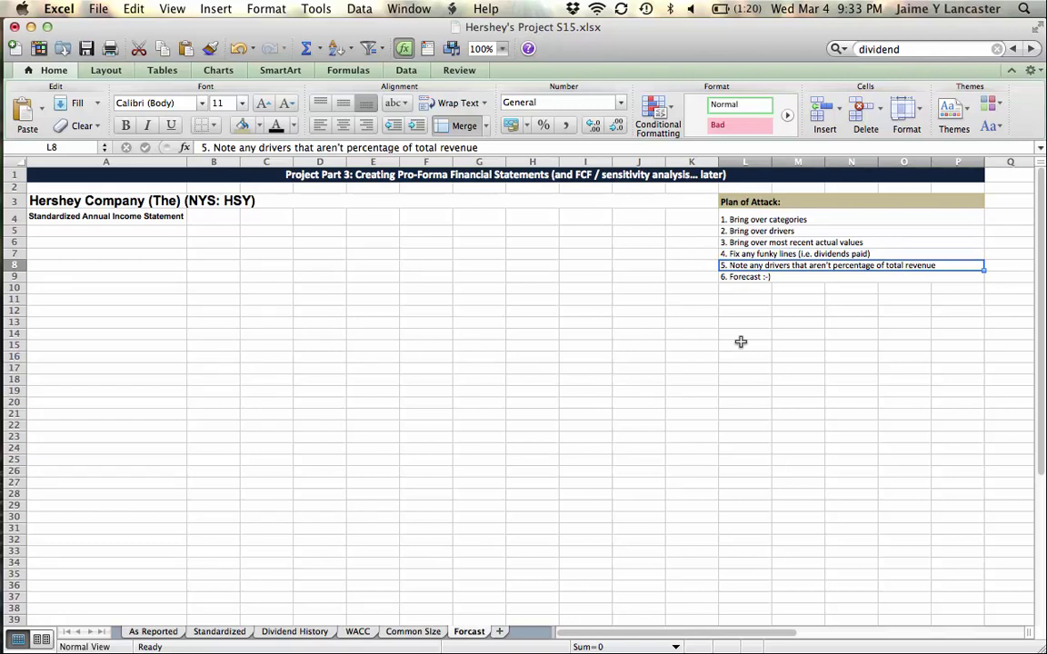
key("Down")
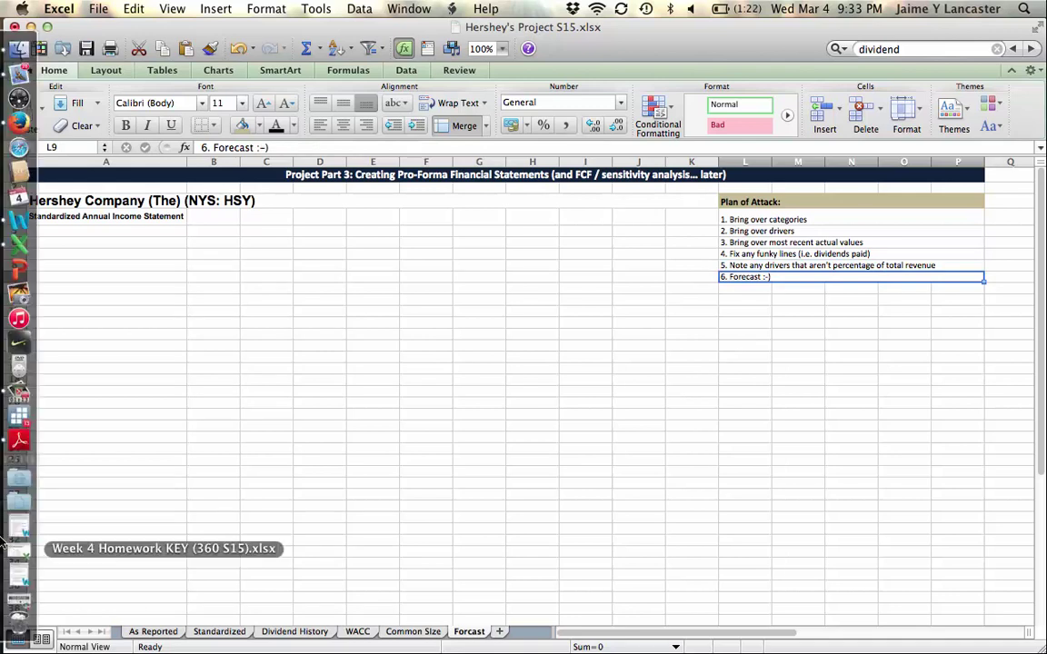
- Copy the statement labels A5:A63 from Common Size and paste them into Forcast starting at A6
left_click(409, 633)
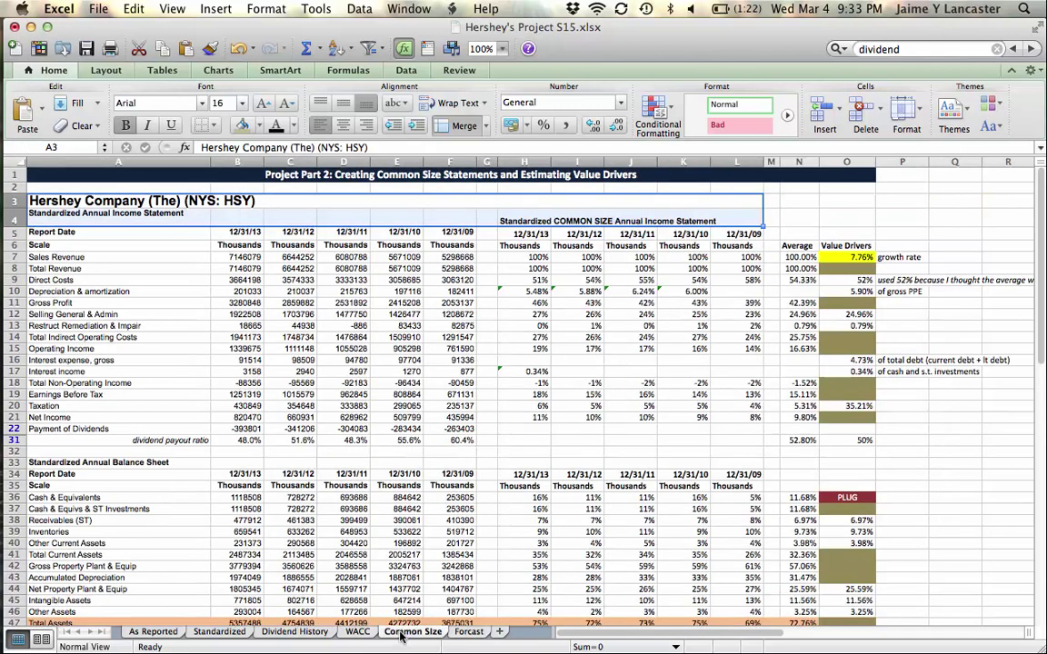
left_click(238, 257)
left_click_drag(144, 232, 118, 542)
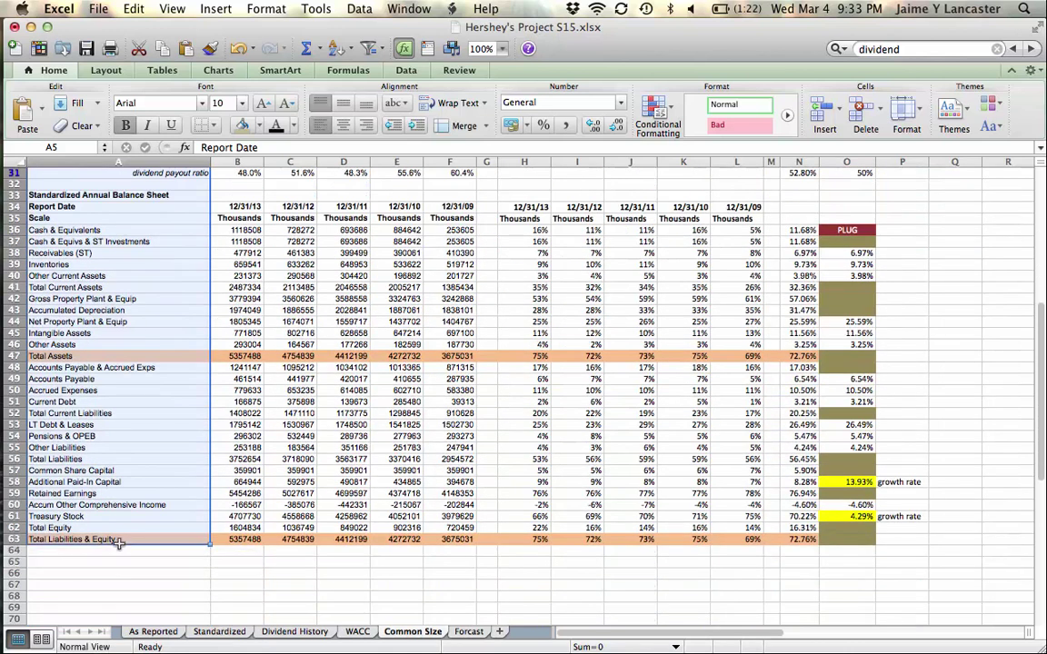
key("super+c")
left_click(469, 631)
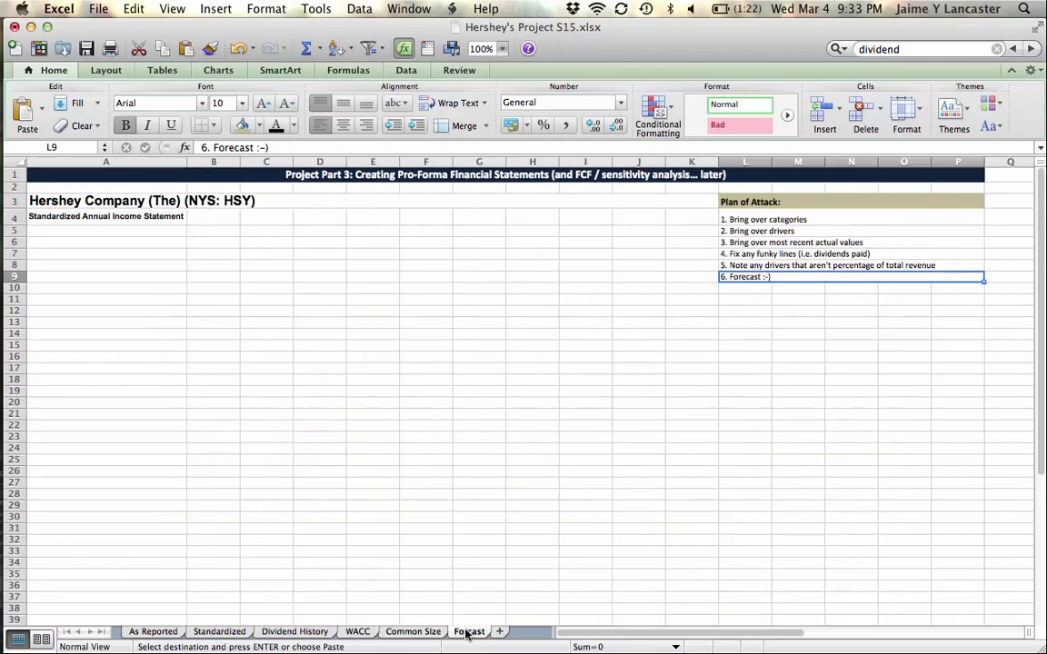
left_click(74, 241)
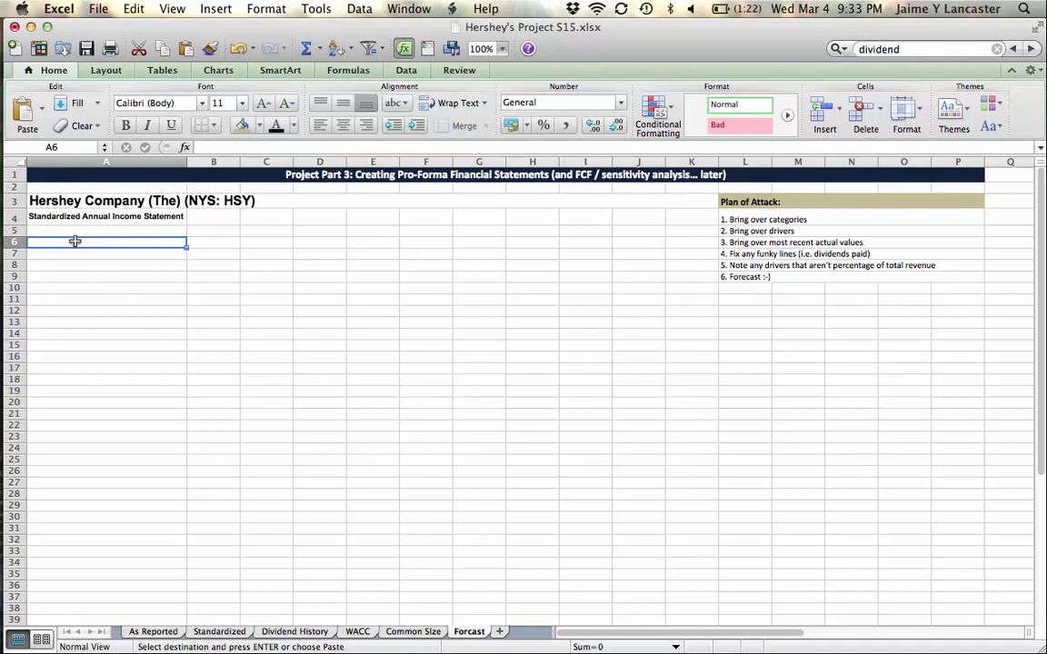
key("super+v")
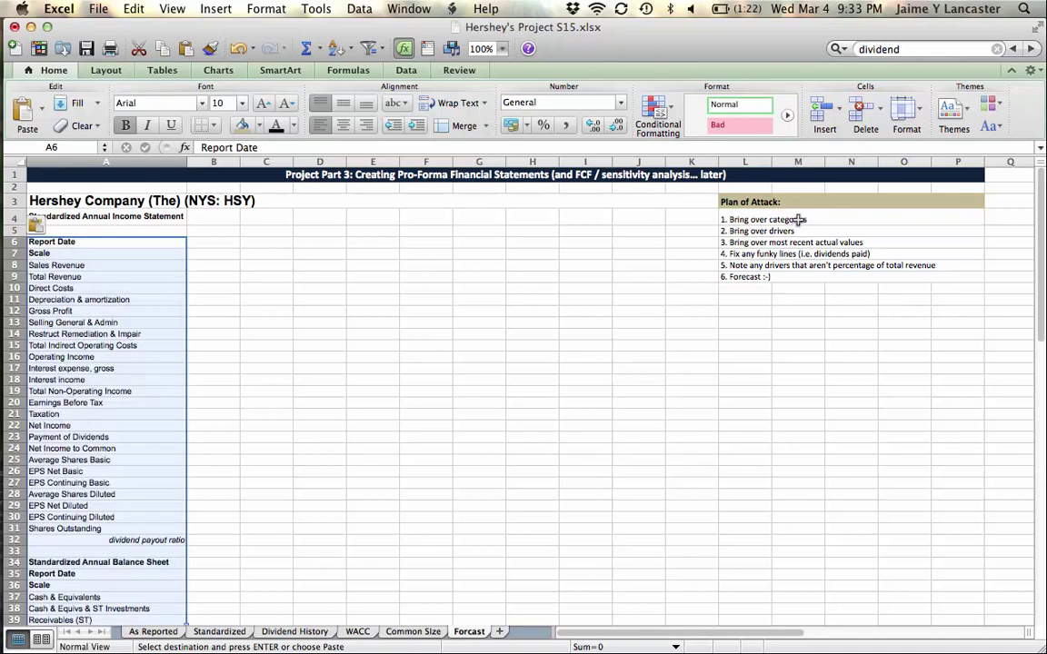
- Select plan step 1, Bring over categories, and bring up the Fill Color choices
left_click(768, 220)
left_click(259, 125)
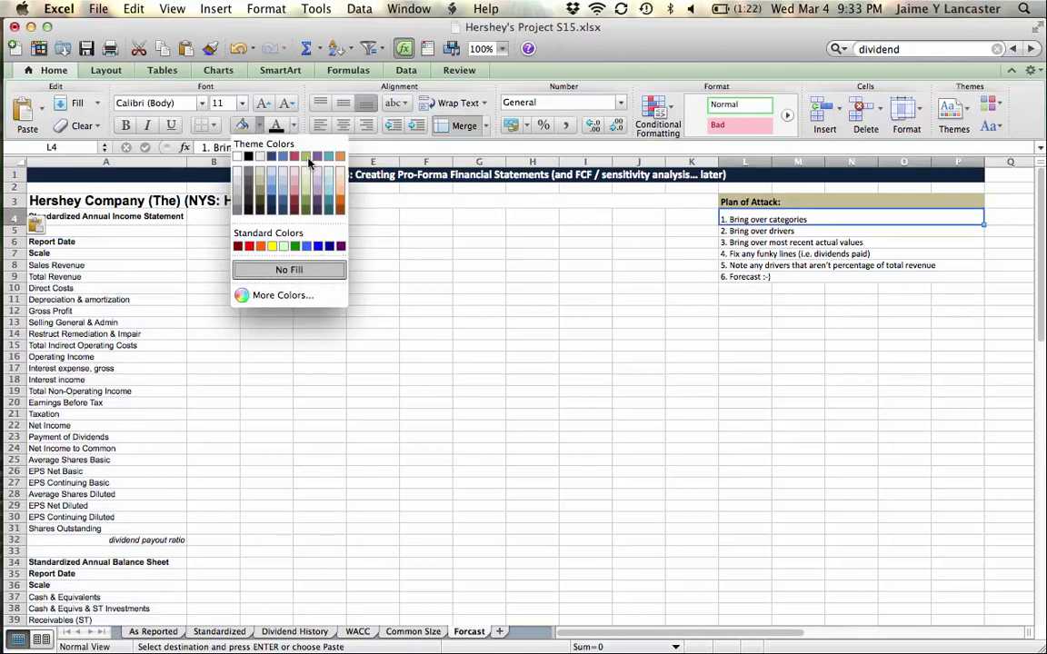
left_click(322, 184)
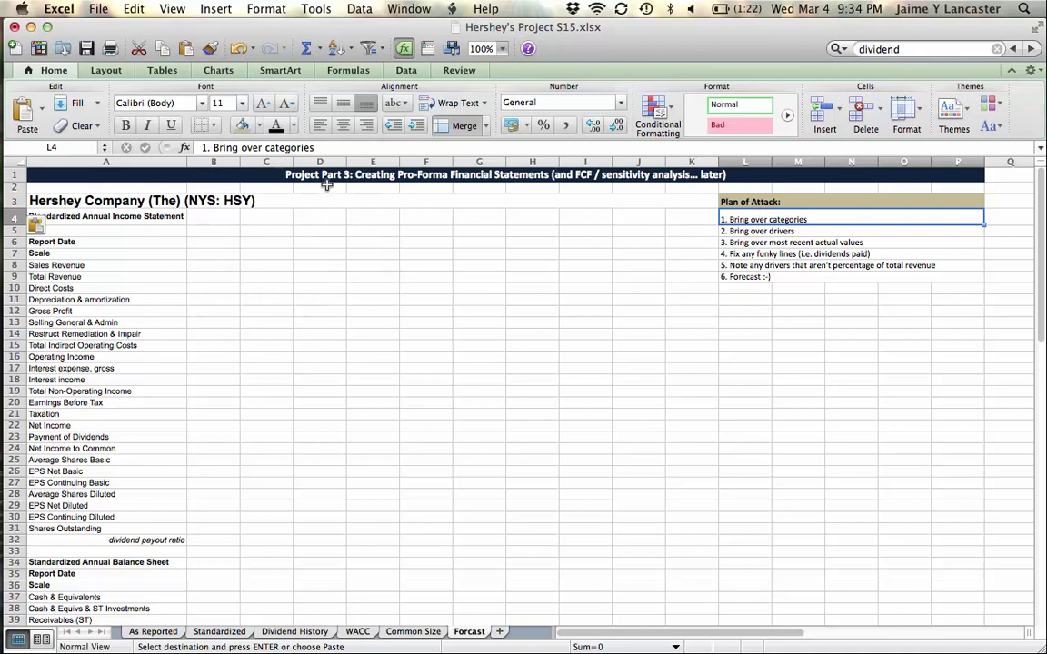
left_click(258, 126)
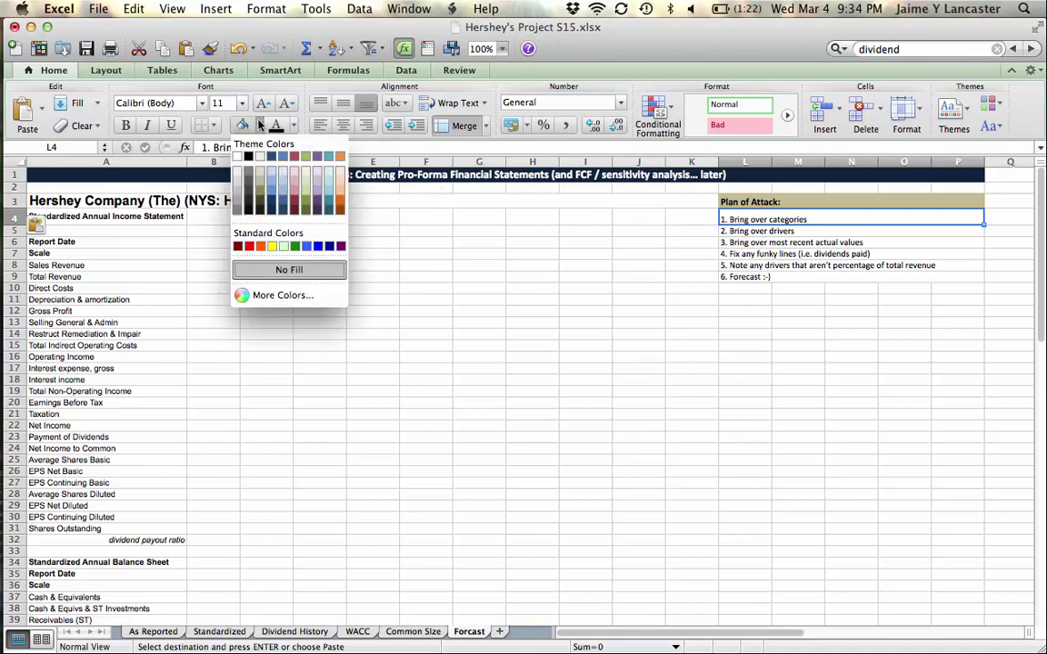
- Shade plan step 1 lavender and copy the Value Drivers column O5:O58 from Common Size
left_click(319, 184)
left_click(370, 398)
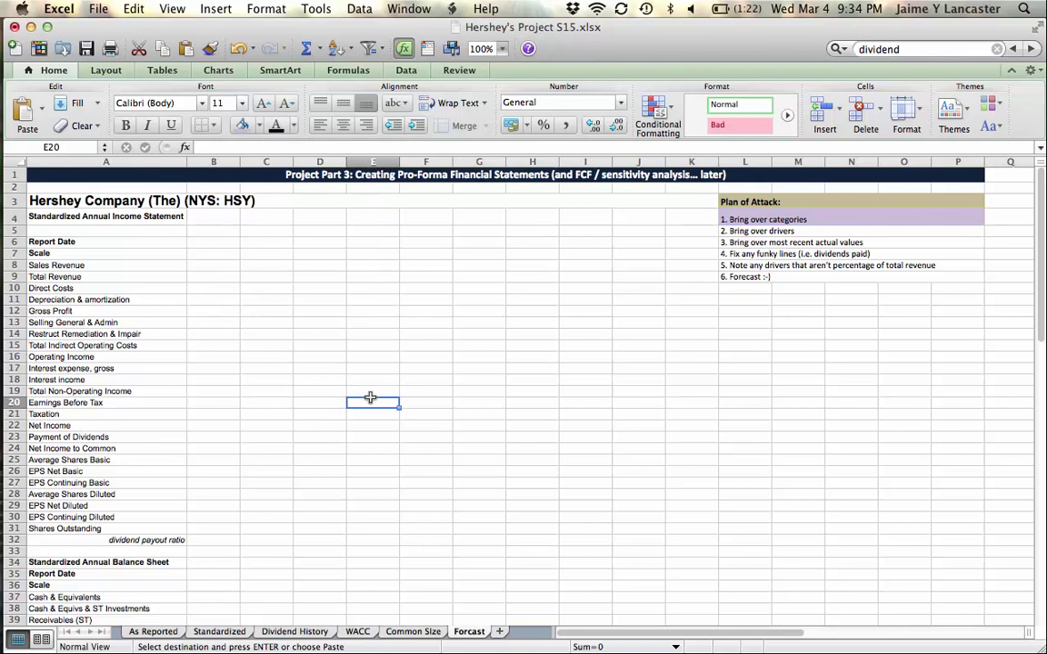
left_click(414, 632)
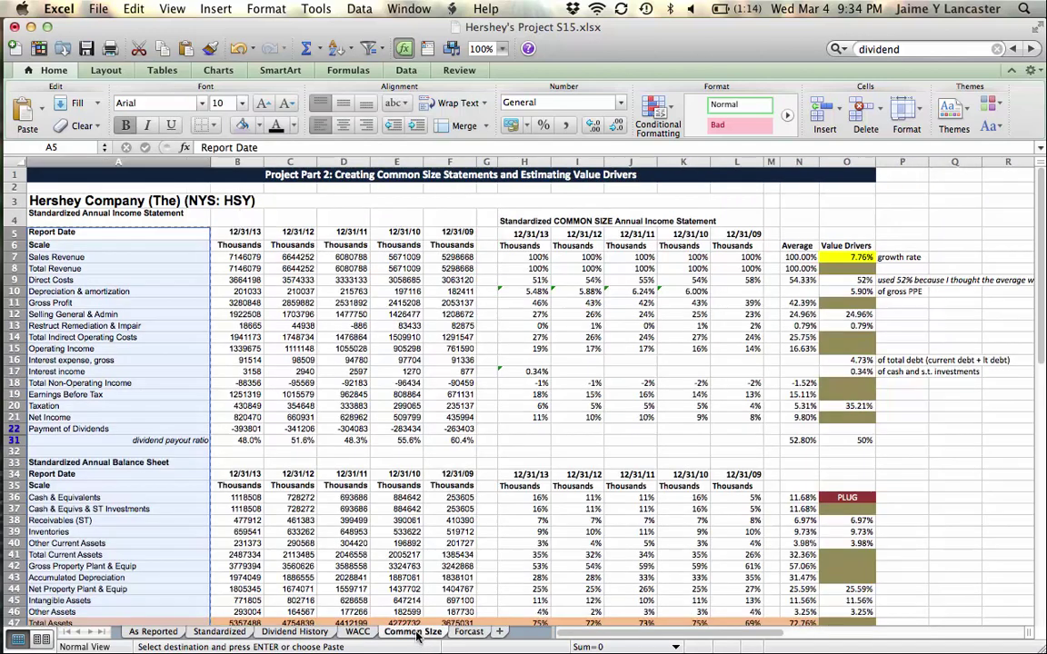
left_click(932, 232)
left_click(847, 246)
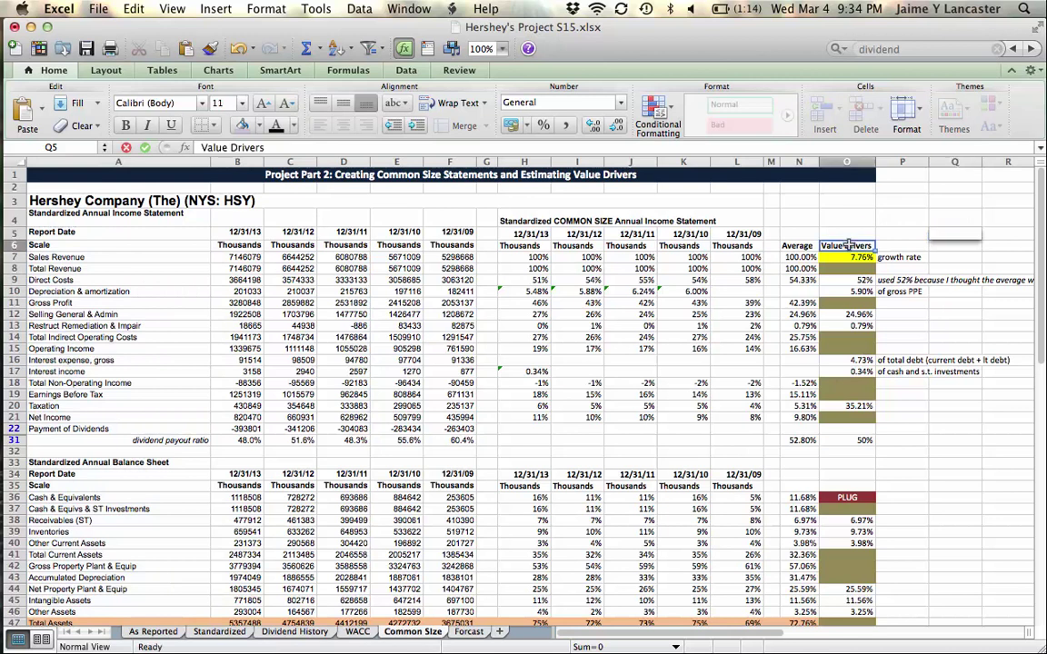
left_click_drag(847, 257, 851, 555)
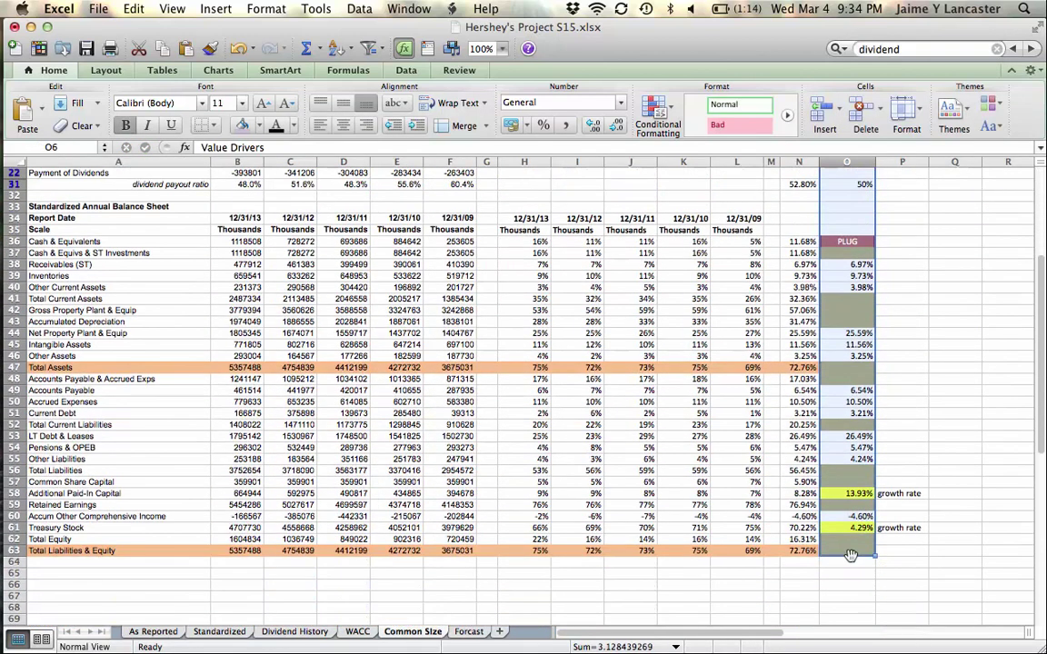
key("super+c")
scroll(850, 556, "up", 5)
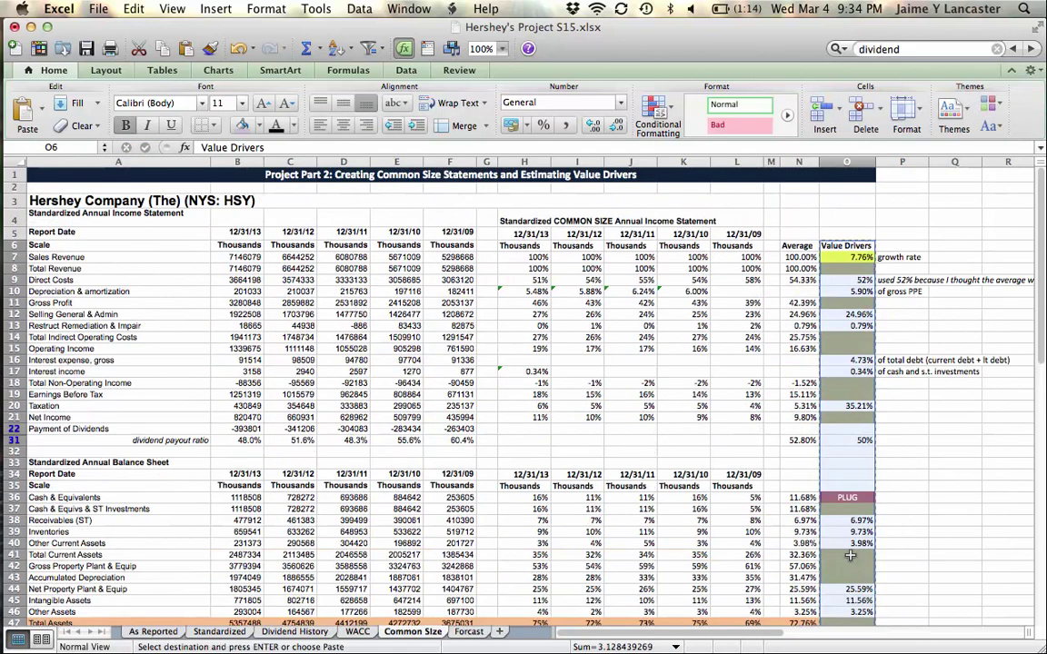
left_click(469, 631)
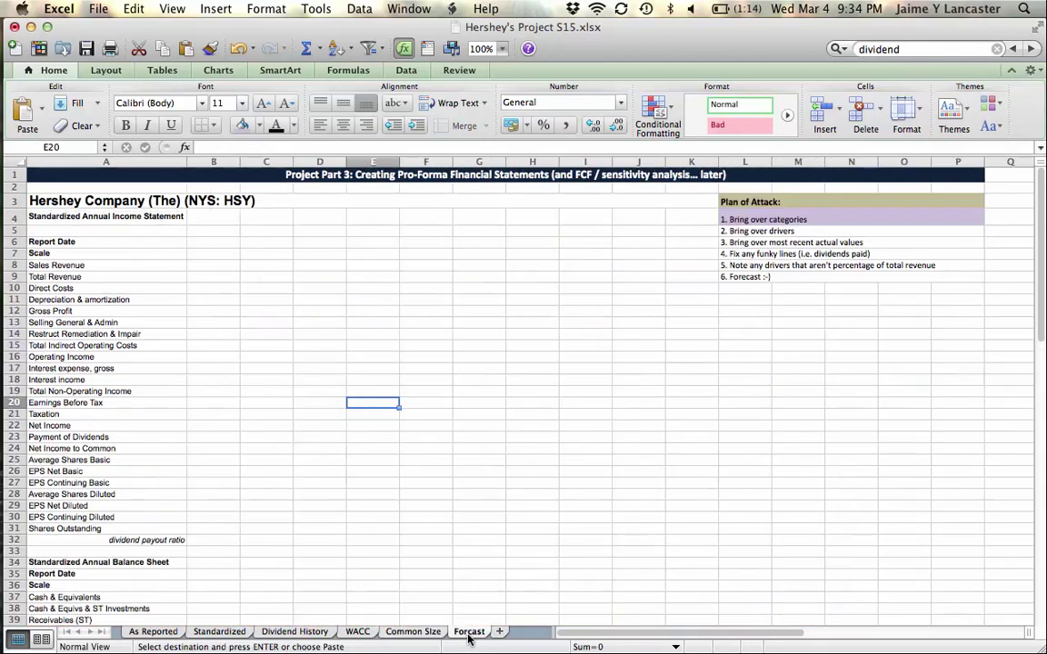
- Paste the drivers into B7 as values and number formats, replacing a plain paste that broke references
left_click(210, 252)
right_click(210, 251)
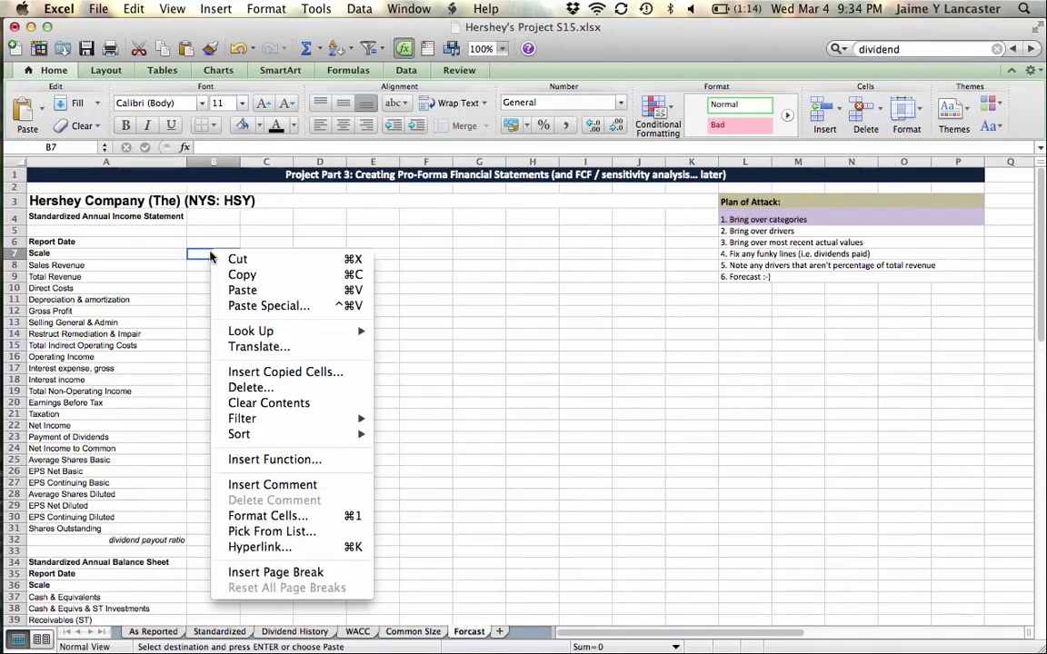
left_click(254, 291)
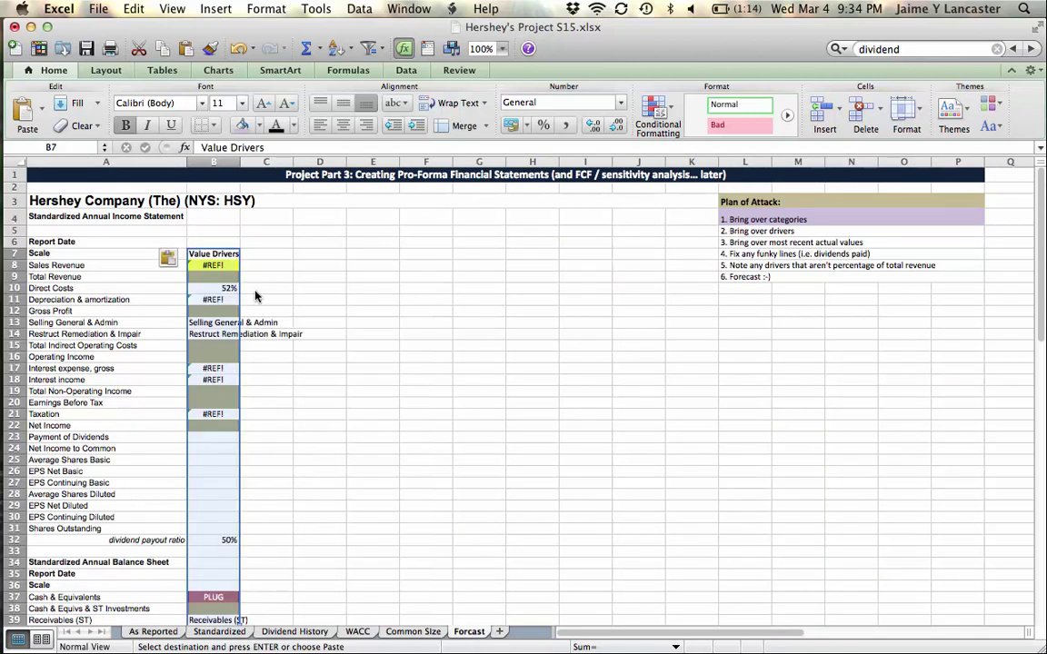
left_click(212, 299)
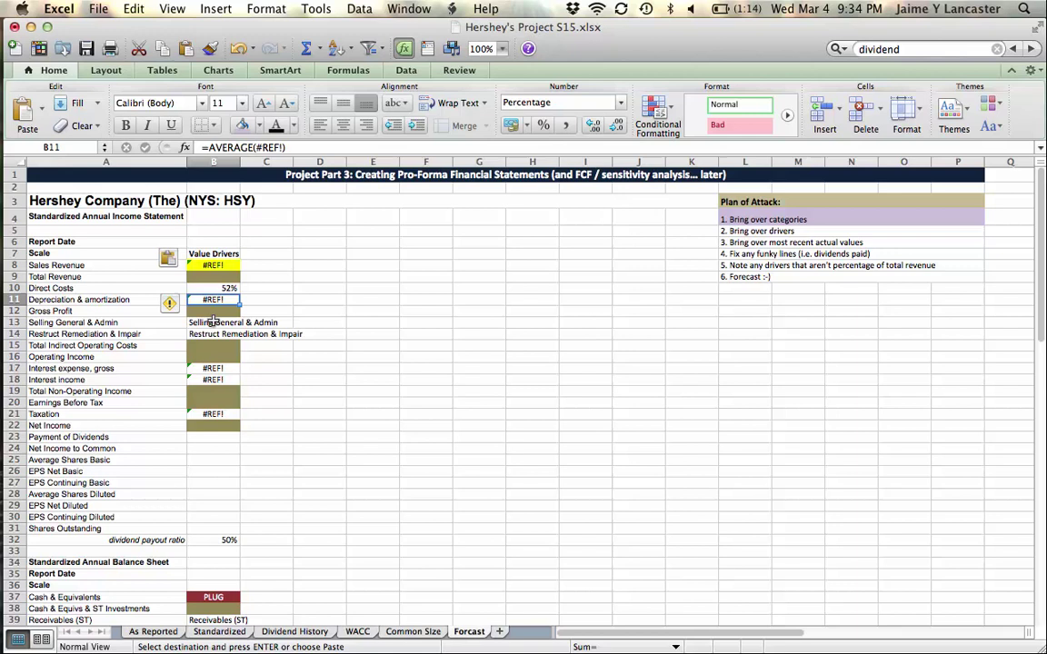
left_click(218, 323)
key("super+z")
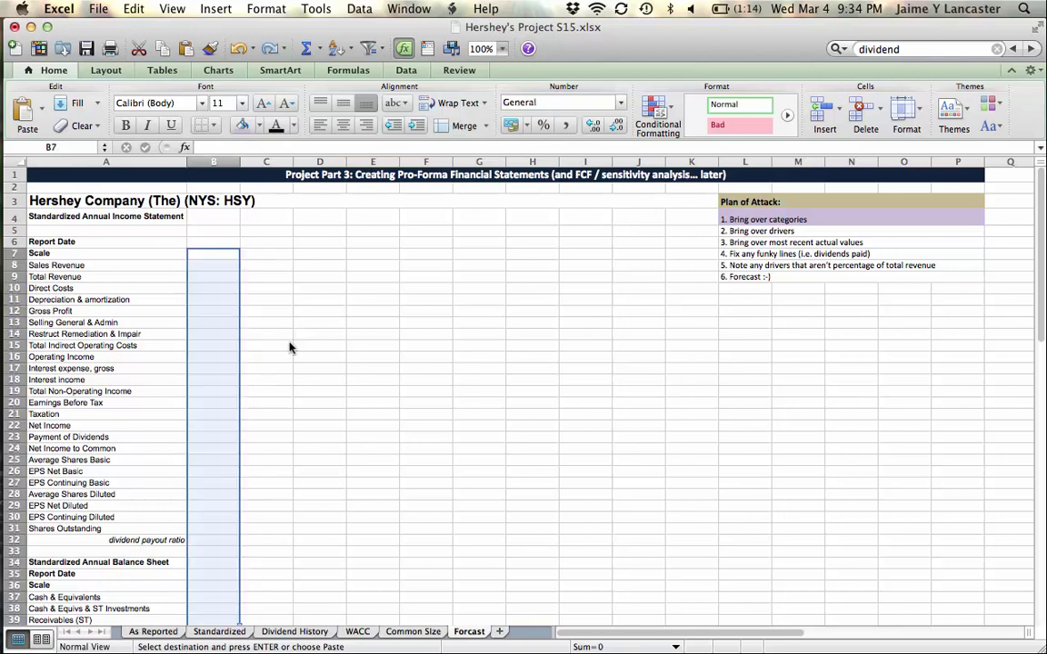
right_click(216, 261)
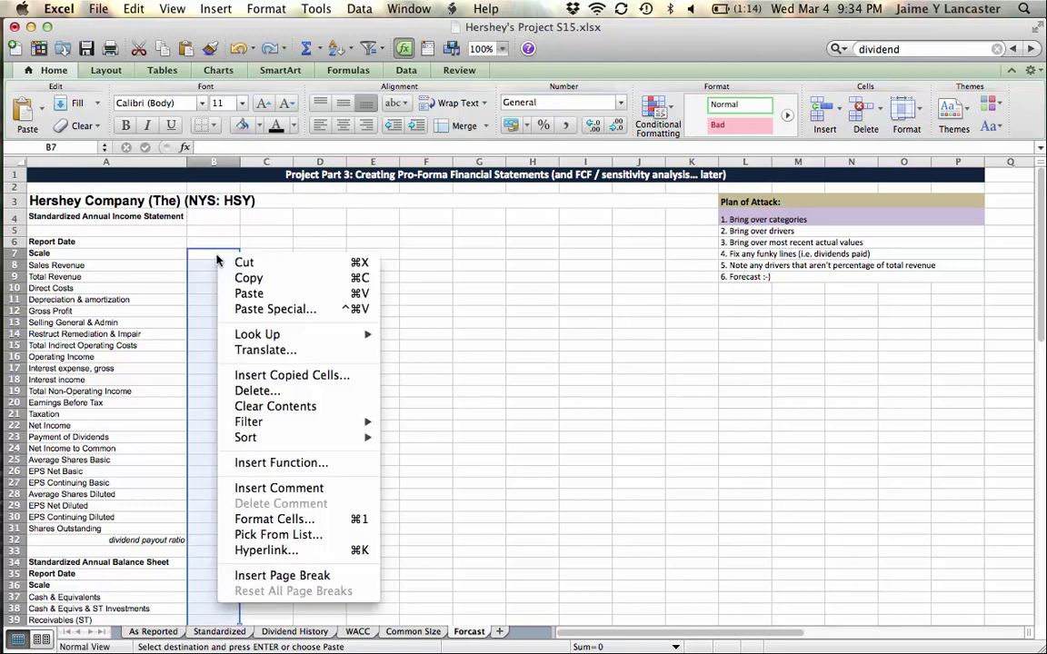
left_click(273, 309)
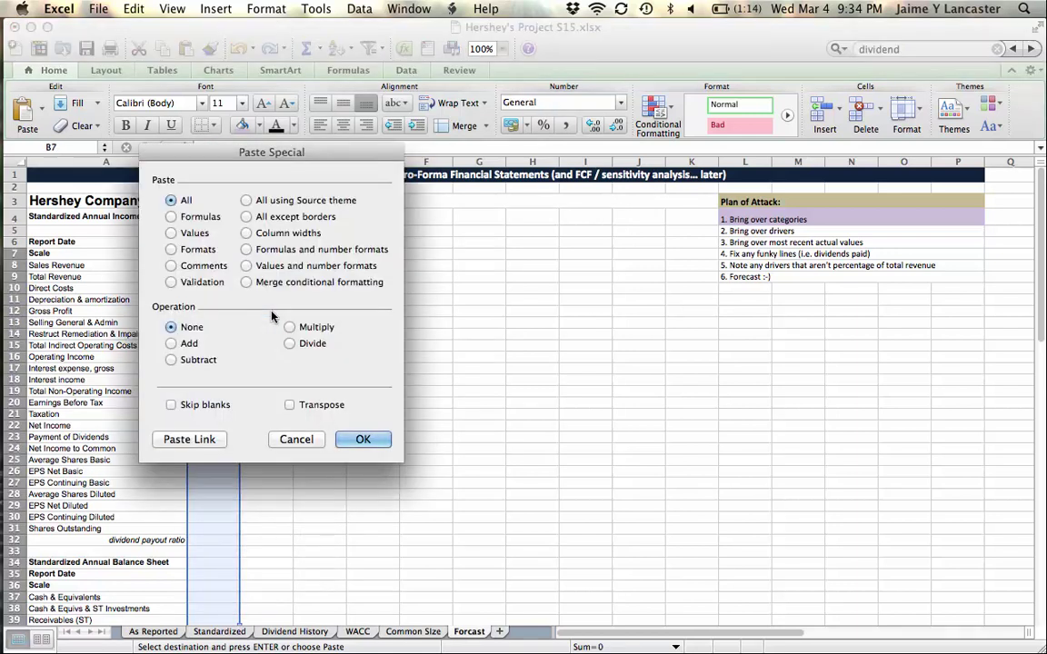
left_click(247, 265)
left_click(379, 441)
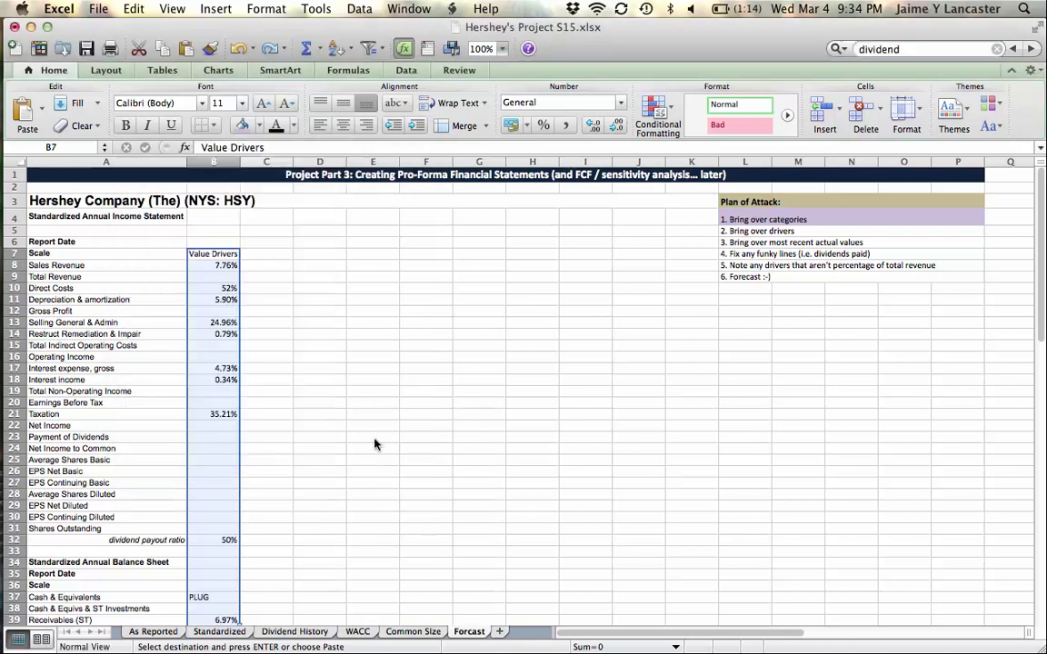
- Bold the Value Drivers heading in B7 and shade plan step 2, Bring over drivers, purple
left_click(318, 307)
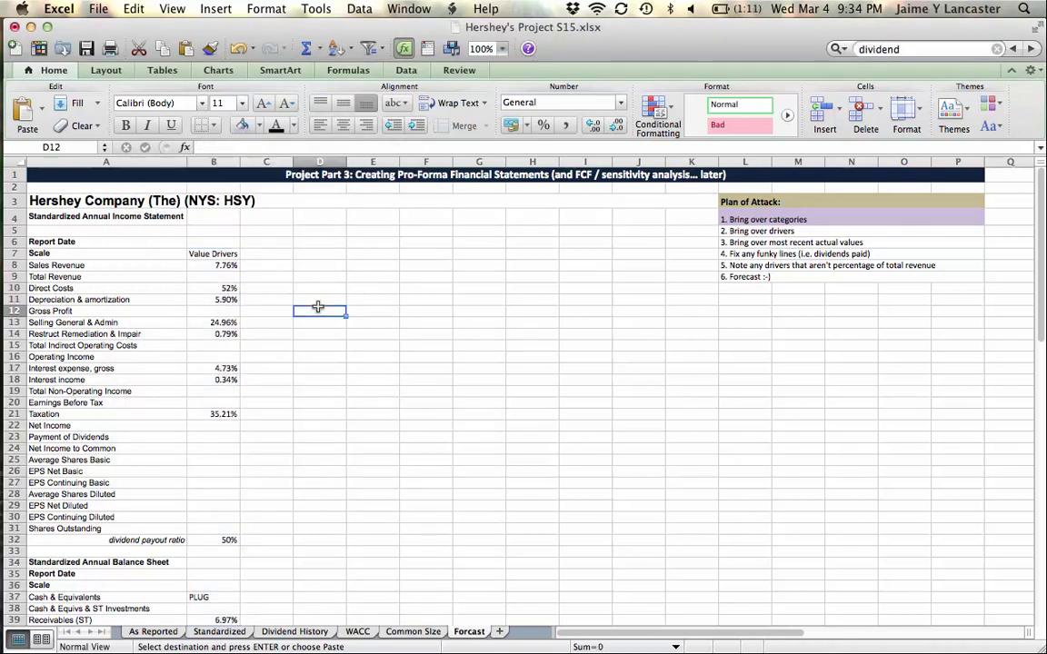
left_click(212, 253)
key("super+b")
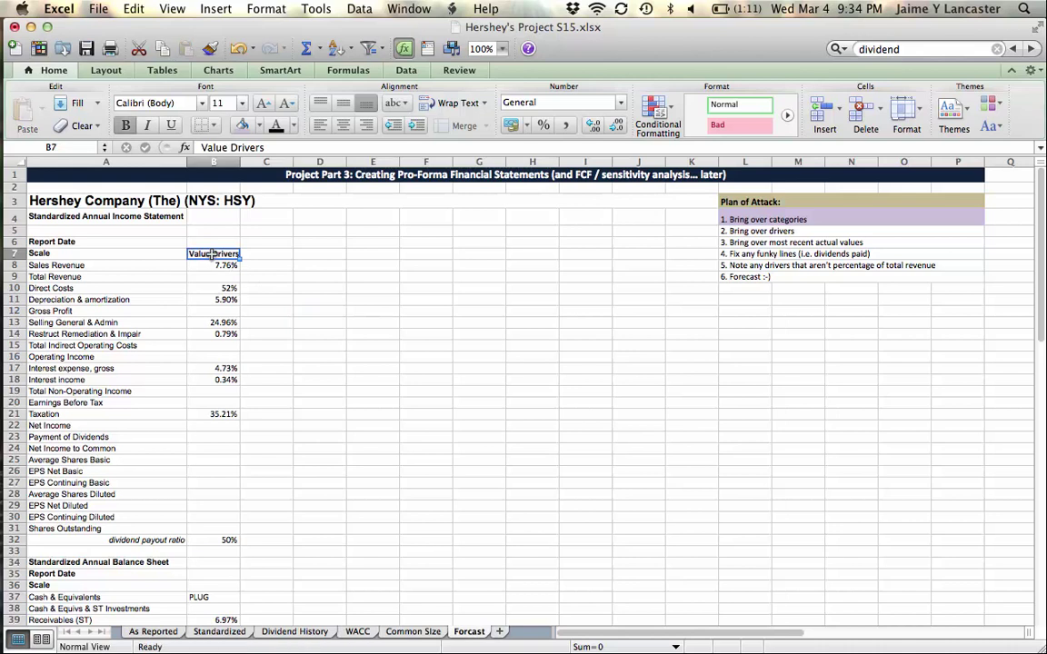
left_click_drag(70, 264, 203, 265)
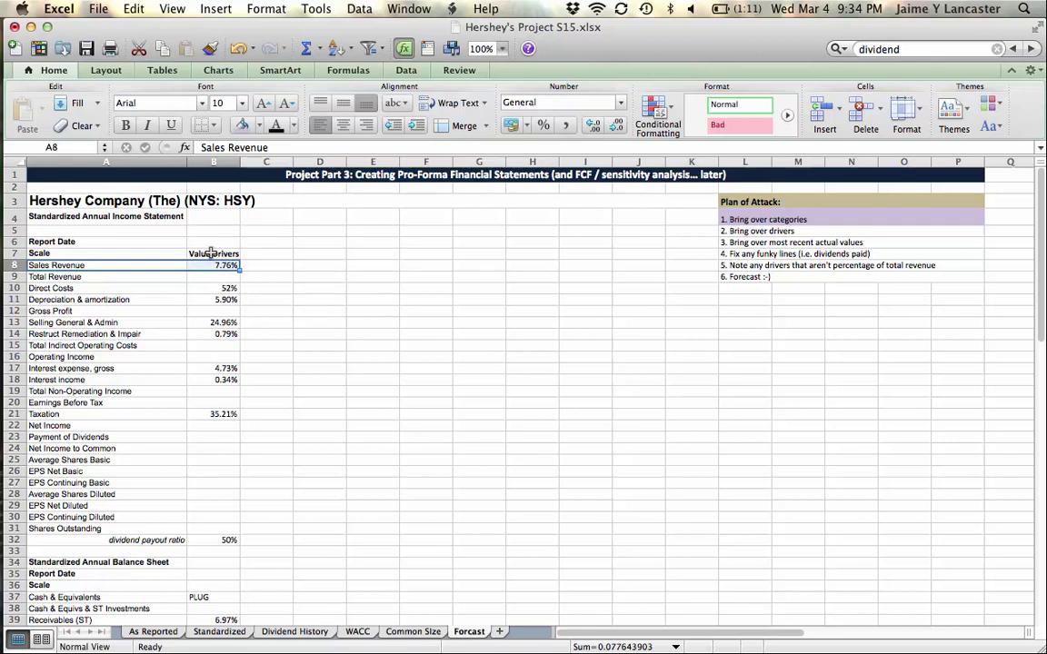
left_click(213, 243)
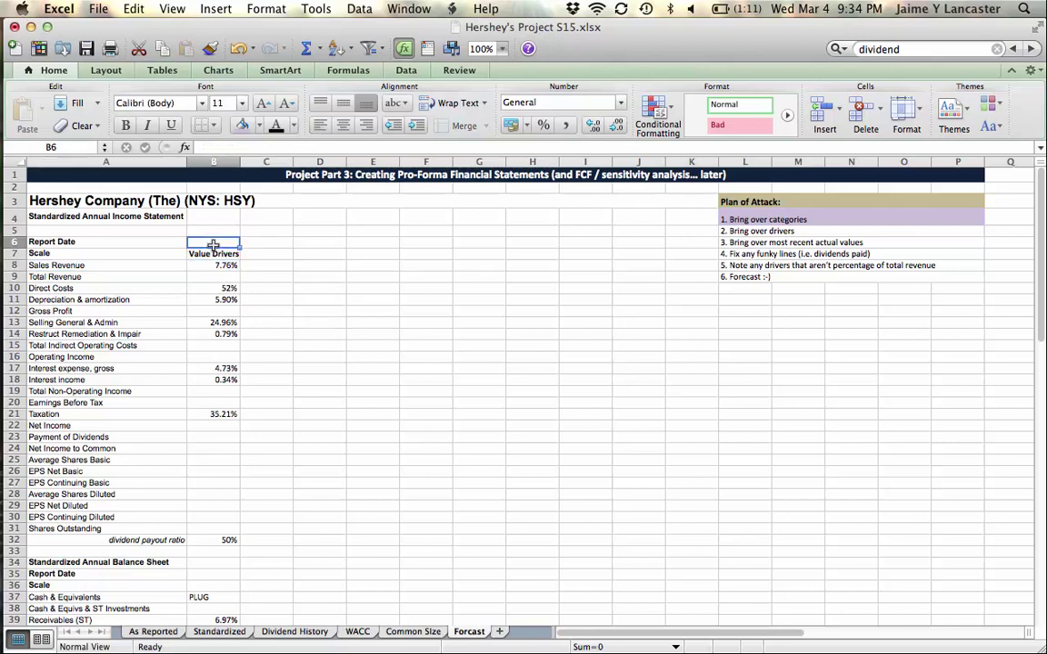
key("super+i")
key("super+i")
left_click(754, 231)
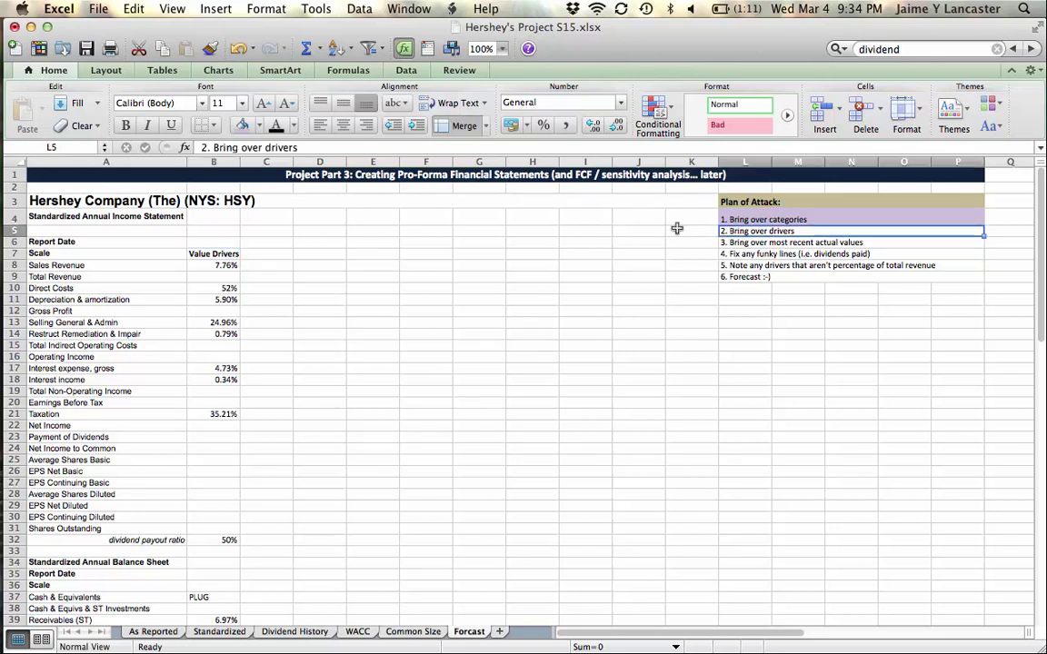
left_click(241, 126)
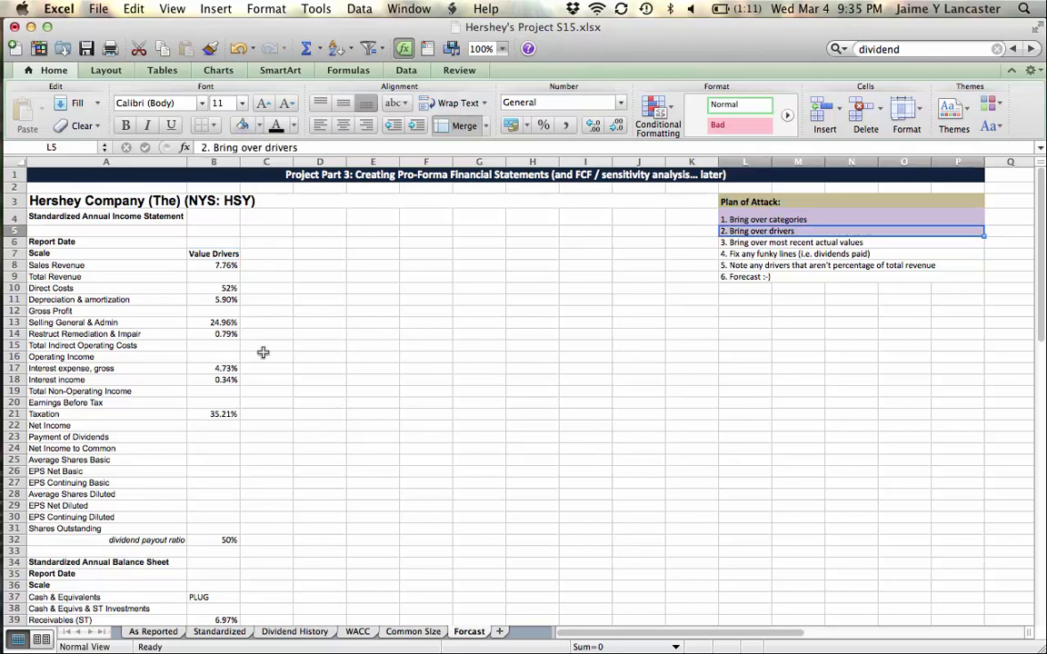
- Copy the 12/31/13 common-size column on the Common Size sheet
left_click(413, 632)
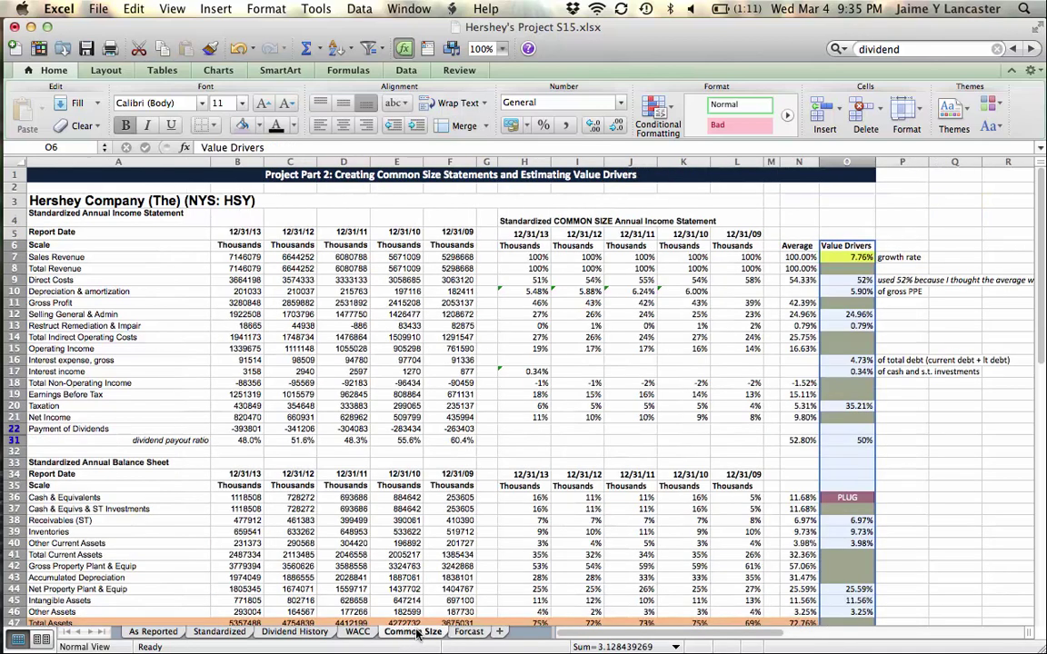
left_click_drag(525, 239, 524, 542)
key("super+c")
scroll(524, 541, "up", 8)
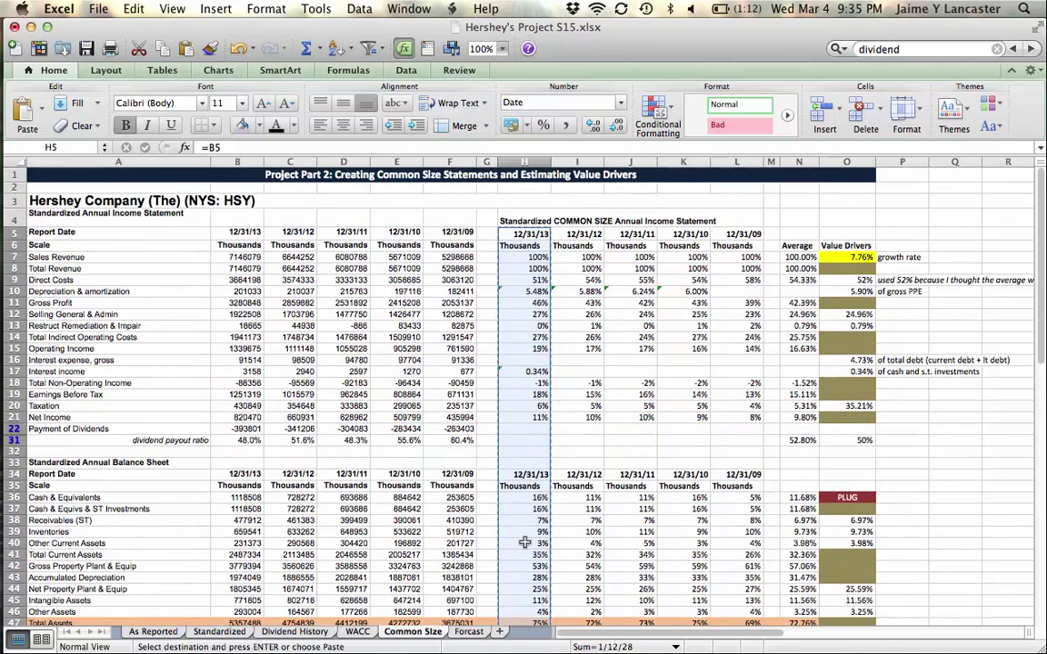
key("ctrl+Page_Down")
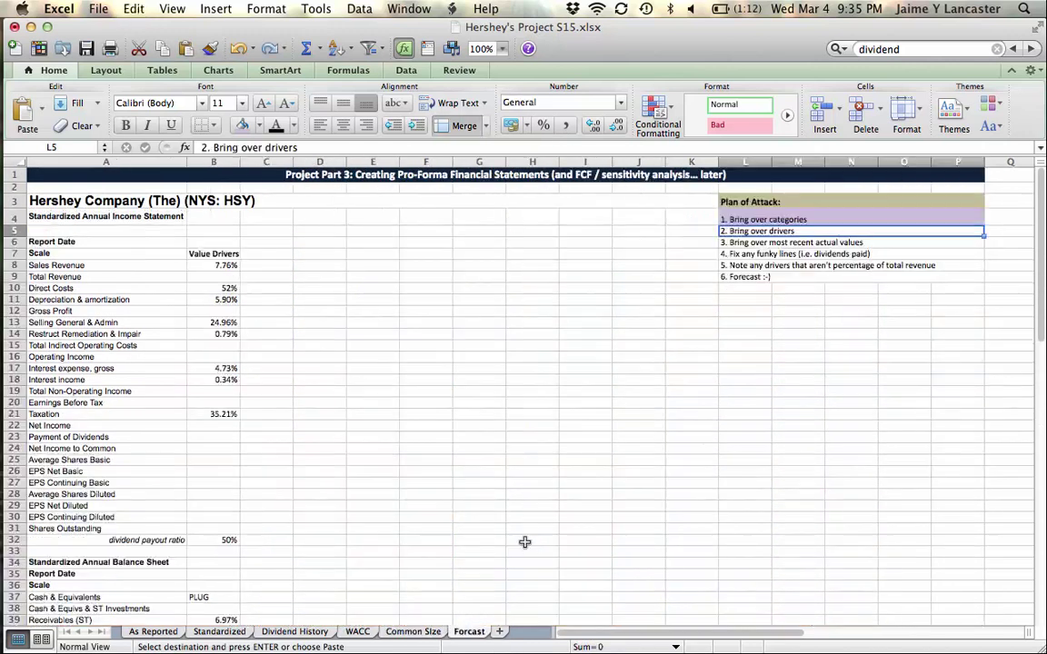
- Copy the 12/31/13 actuals B5:B62 from Common Size and paste them into Forcast C6
left_click(413, 631)
double_click(439, 219)
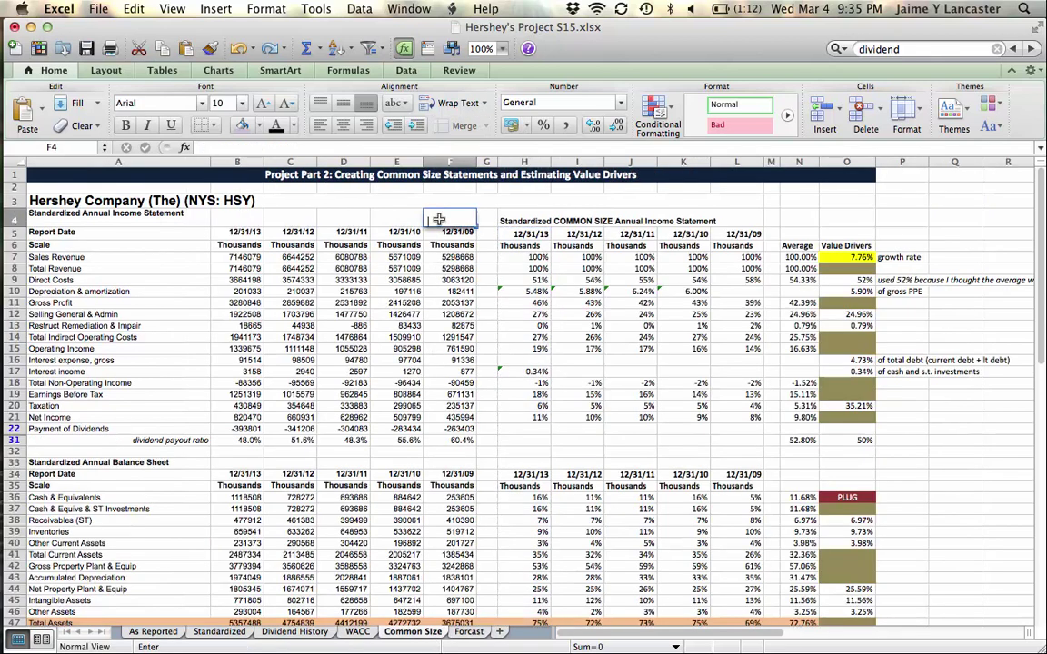
left_click_drag(239, 232, 245, 518)
key("super+c")
scroll(409, 545, "up", 10)
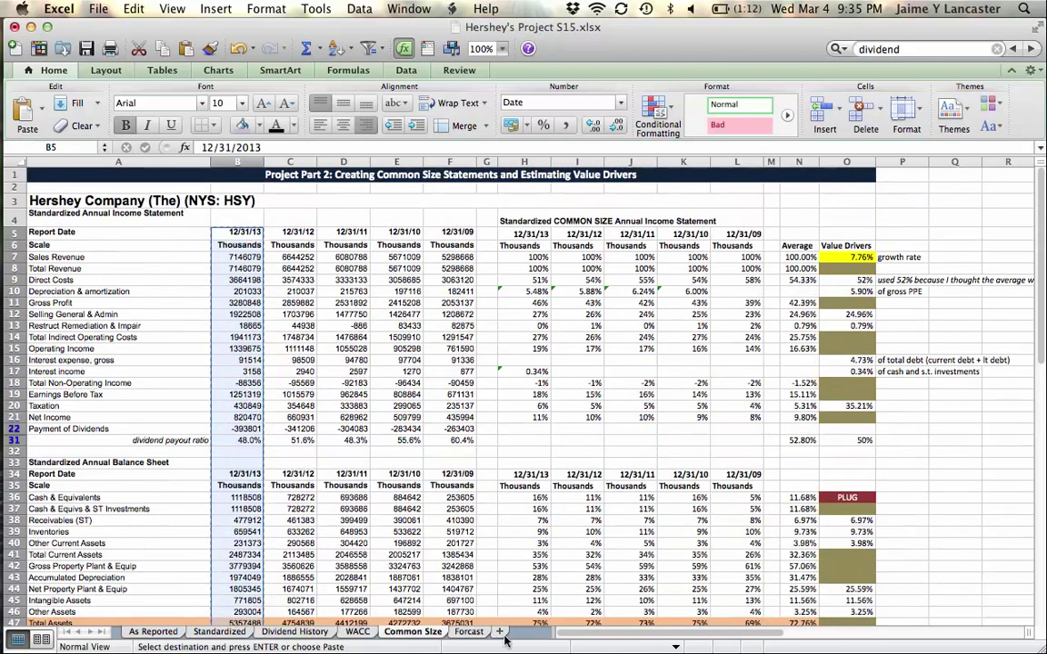
left_click(463, 622)
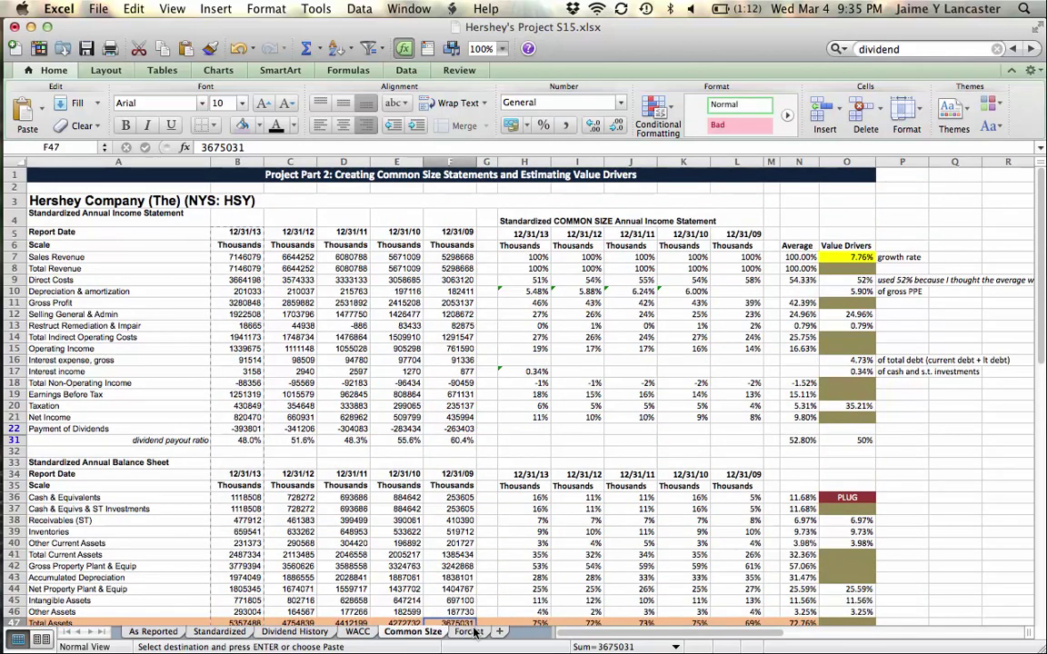
left_click(470, 631)
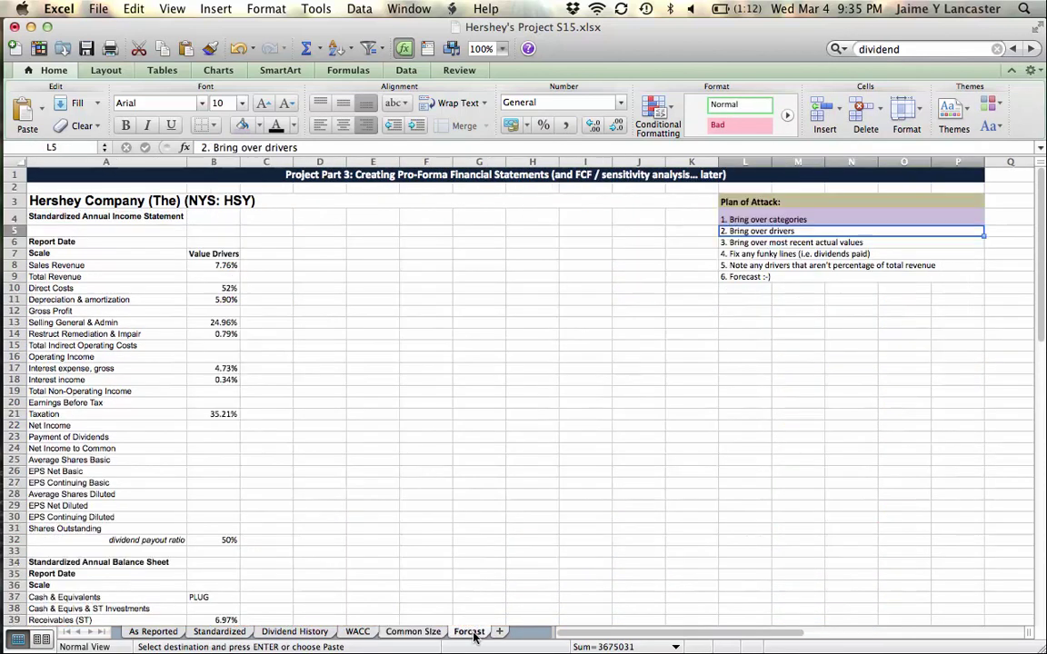
left_click(258, 243)
key("super+v")
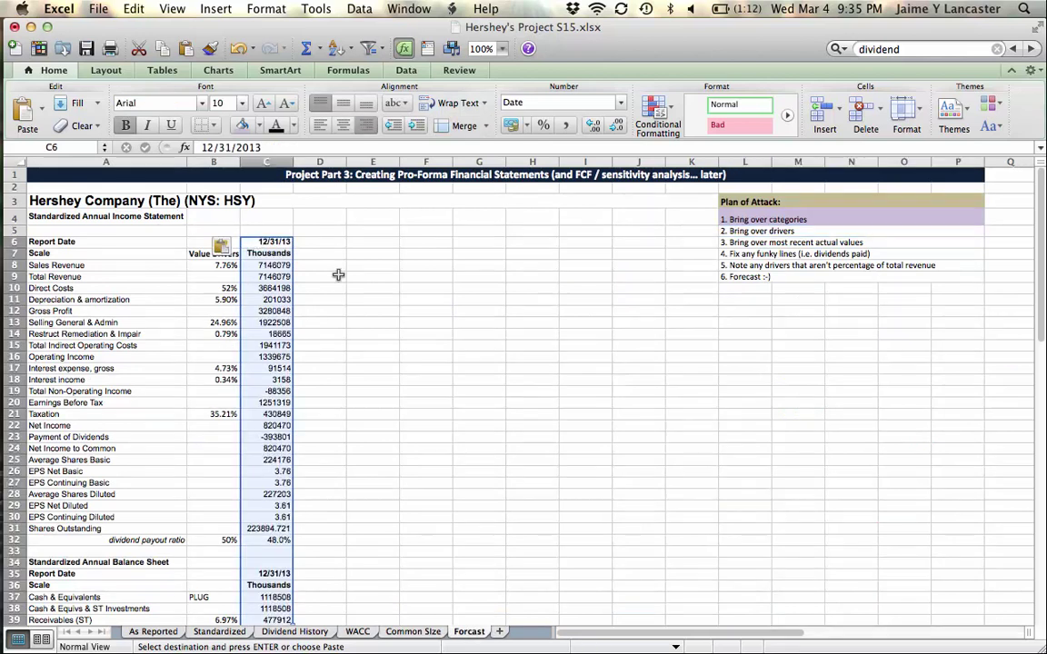
- Check the Sales Revenue row's label, growth driver and 2013 actual across columns A to C
left_click(337, 275)
left_click(206, 264)
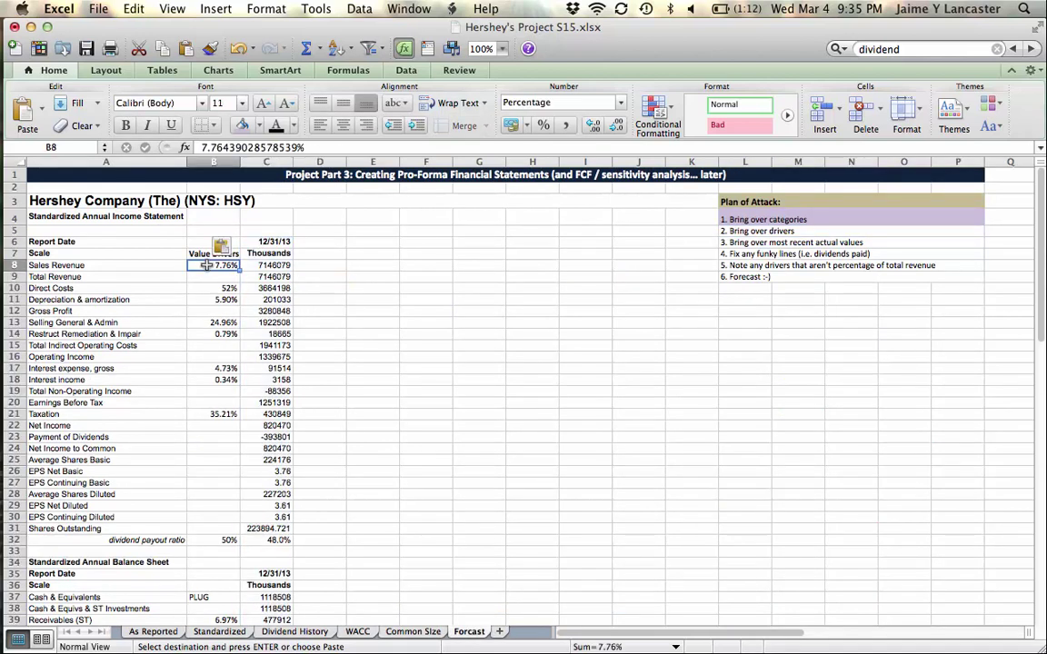
key("Right")
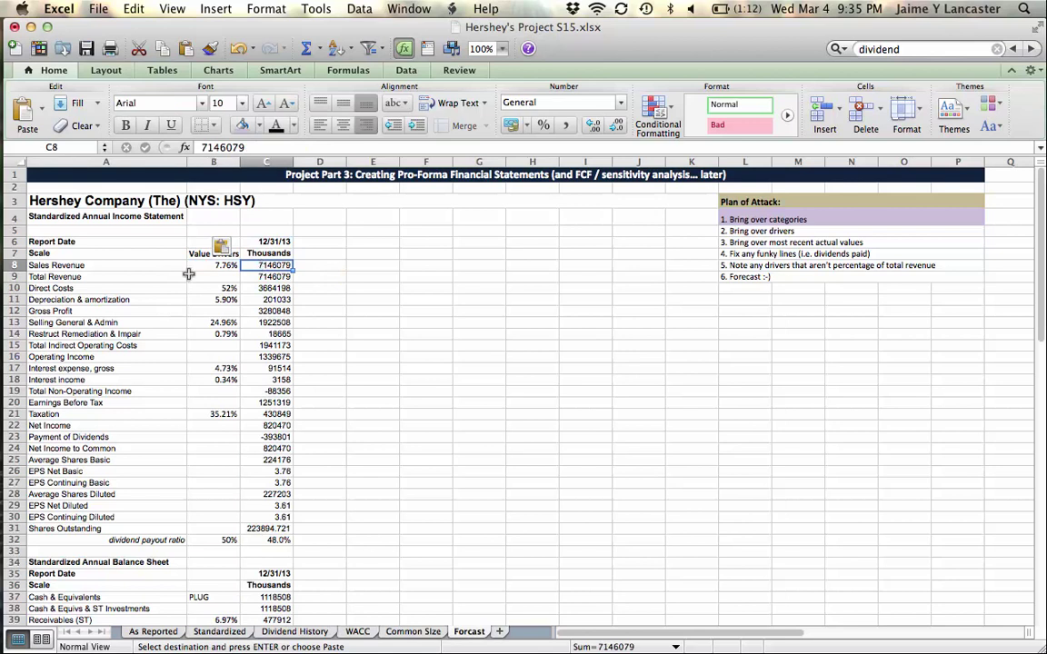
left_click_drag(113, 264, 246, 264)
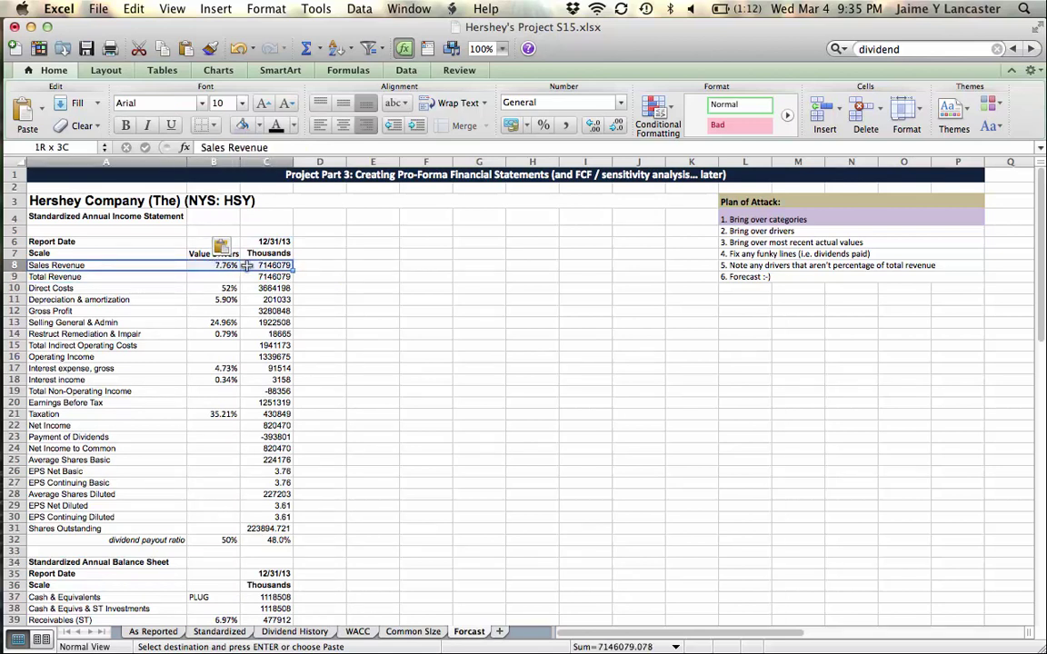
left_click(372, 254)
key("BackSpace")
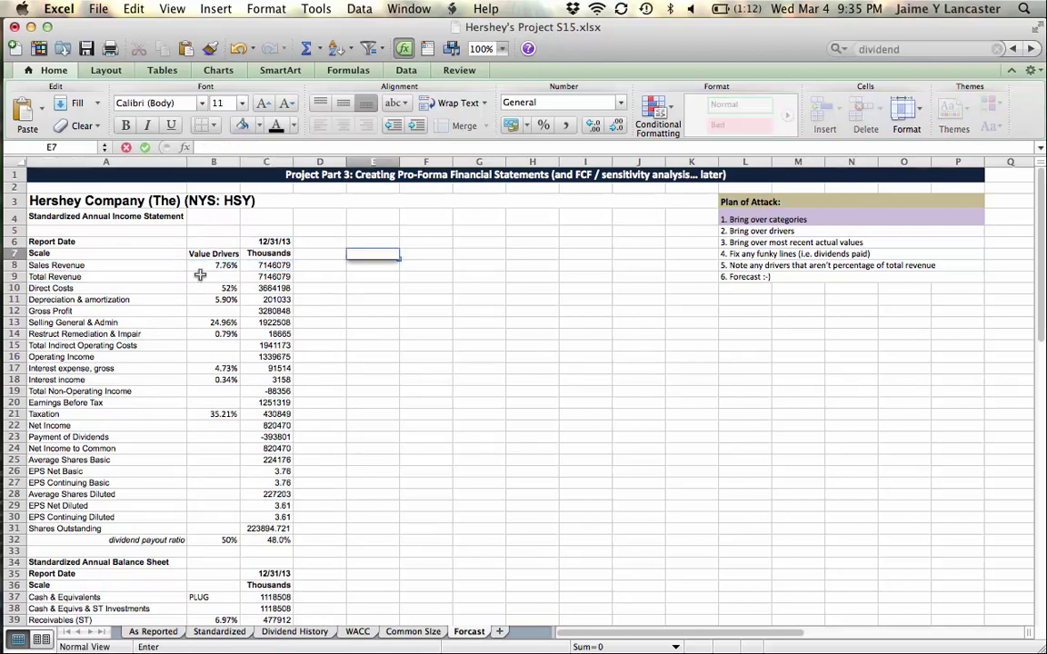
left_click(202, 264)
left_click(145, 261)
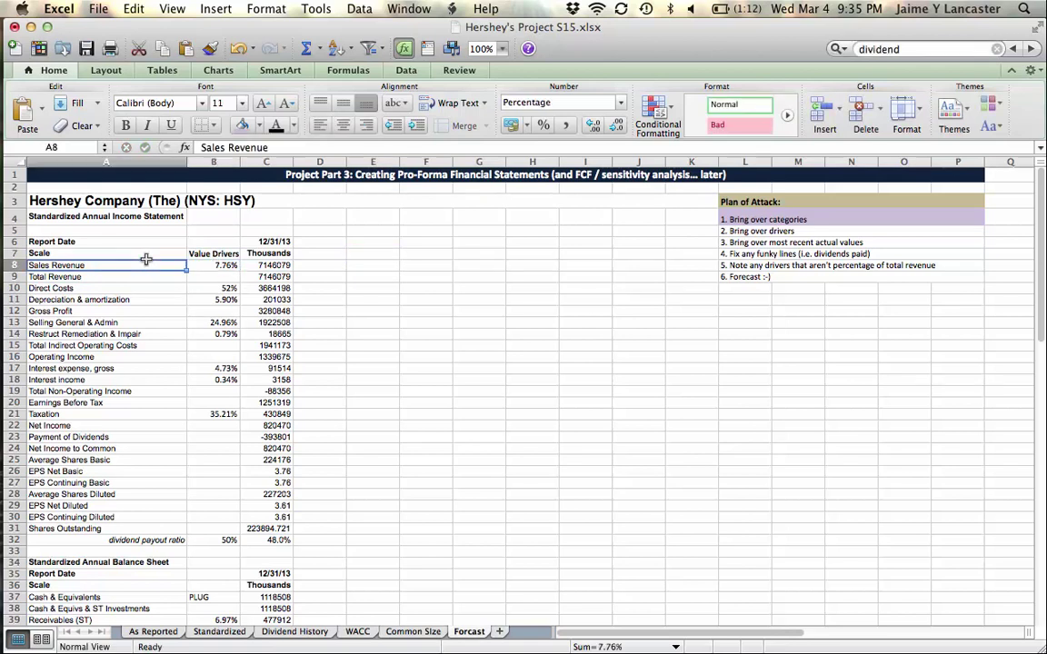
- Enter 2014 in D6 and extend the forecast years through 2018 across D6:H6
left_click(311, 244)
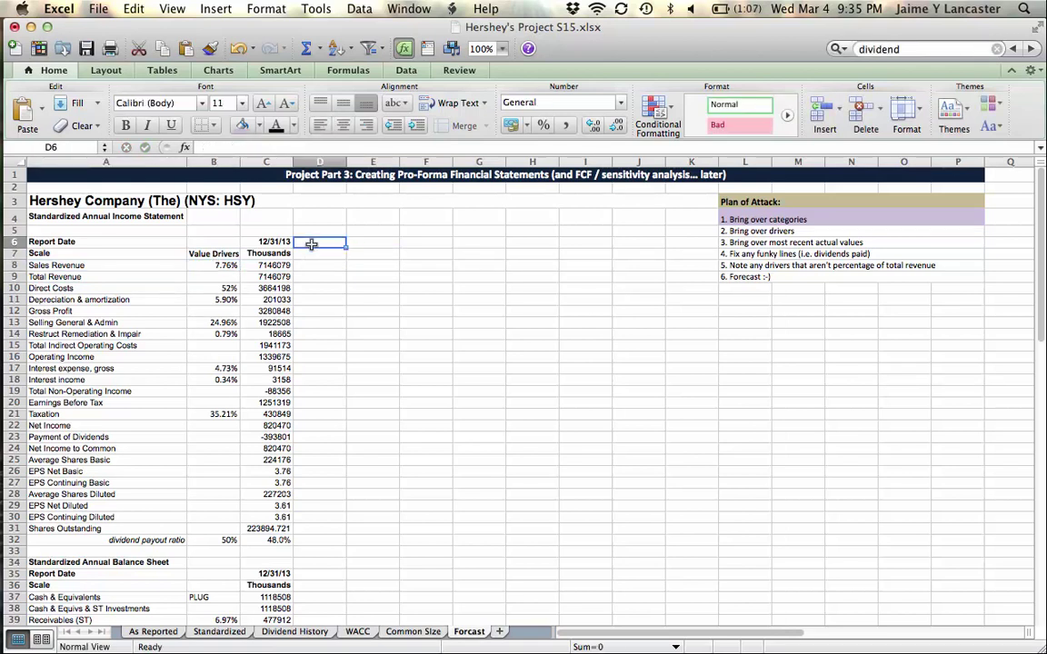
type("2014")
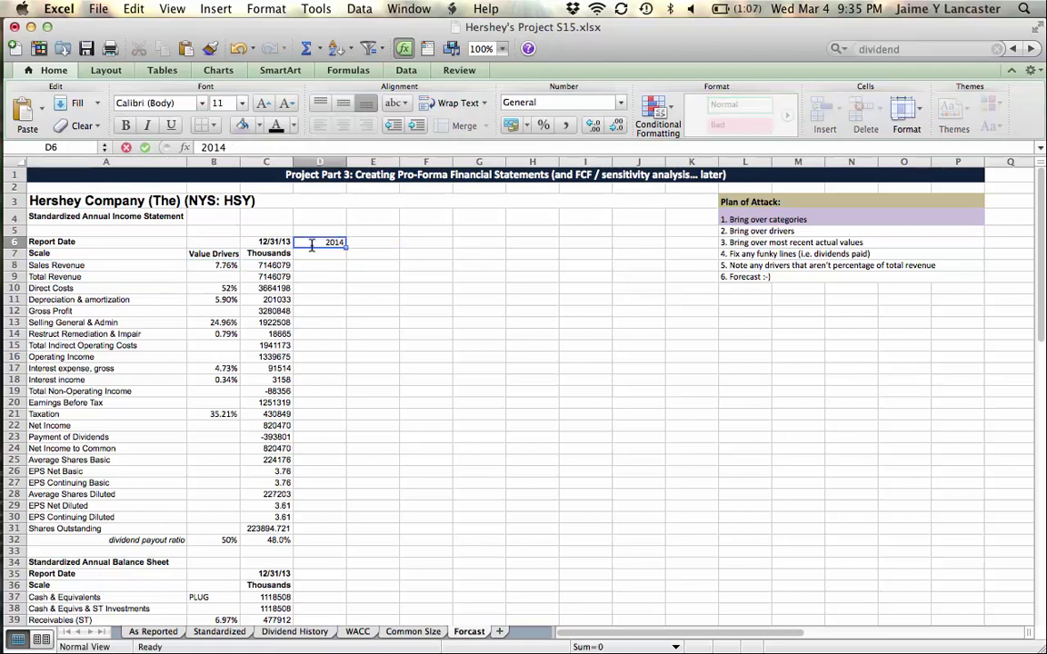
key("Return")
left_click(371, 239)
type("=")
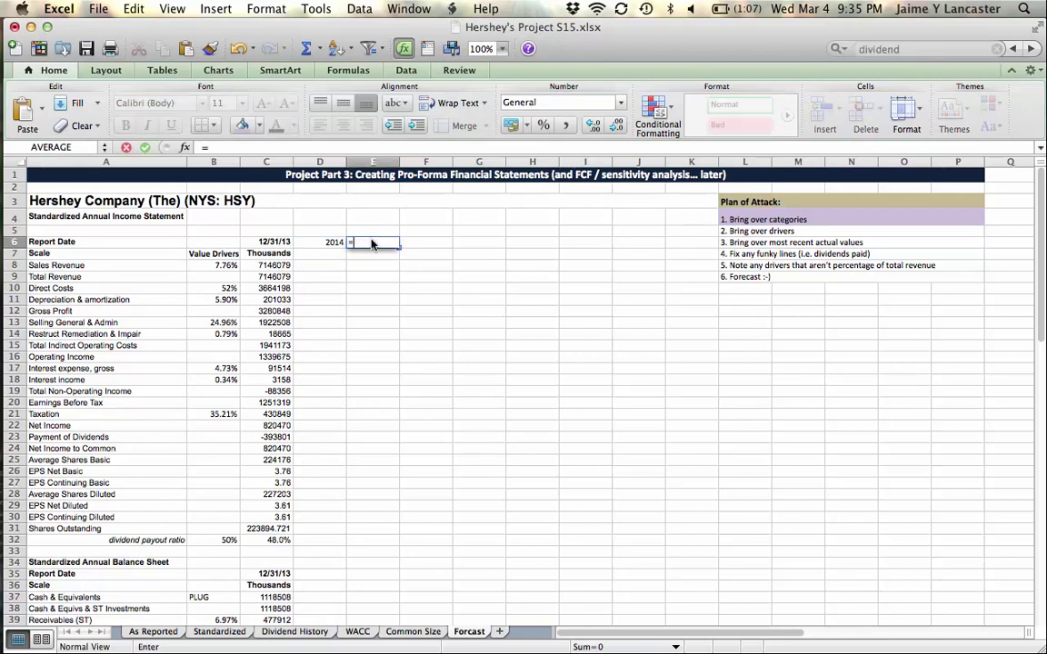
left_click(332, 243)
type("+15")
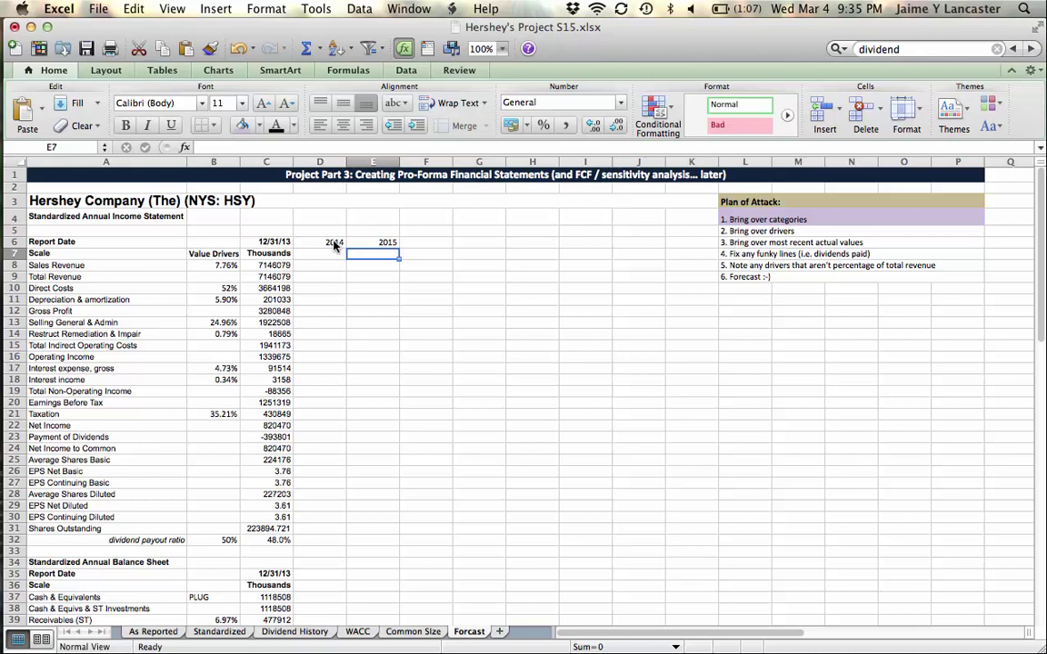
left_click(389, 242)
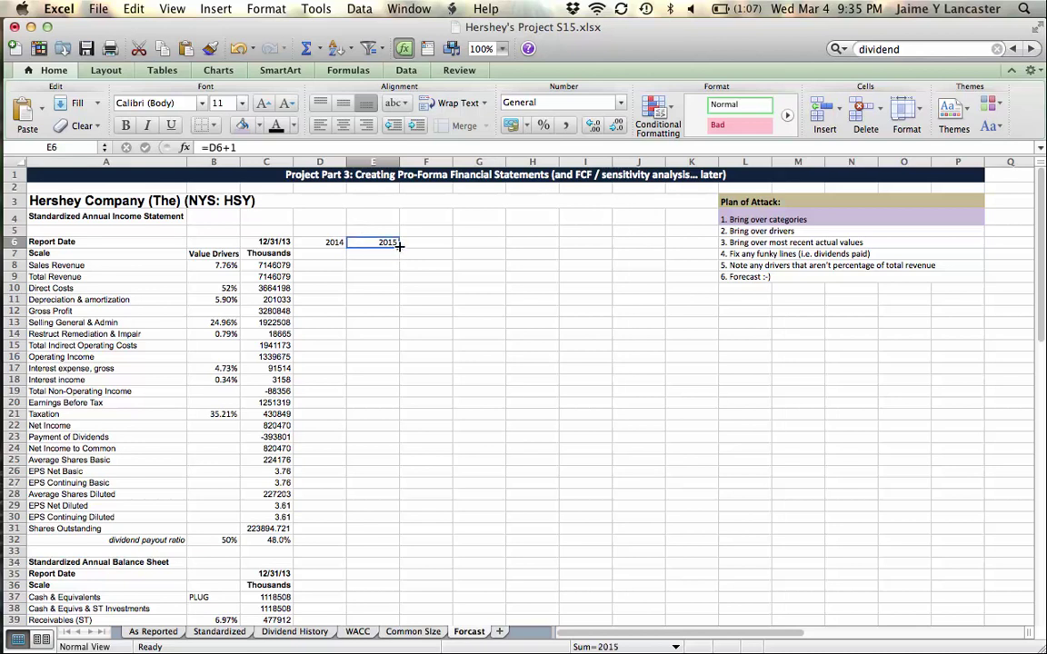
left_click_drag(398, 245, 541, 250)
- Center the 2014–2018 forecast year headers in D6:H6
left_click(272, 242)
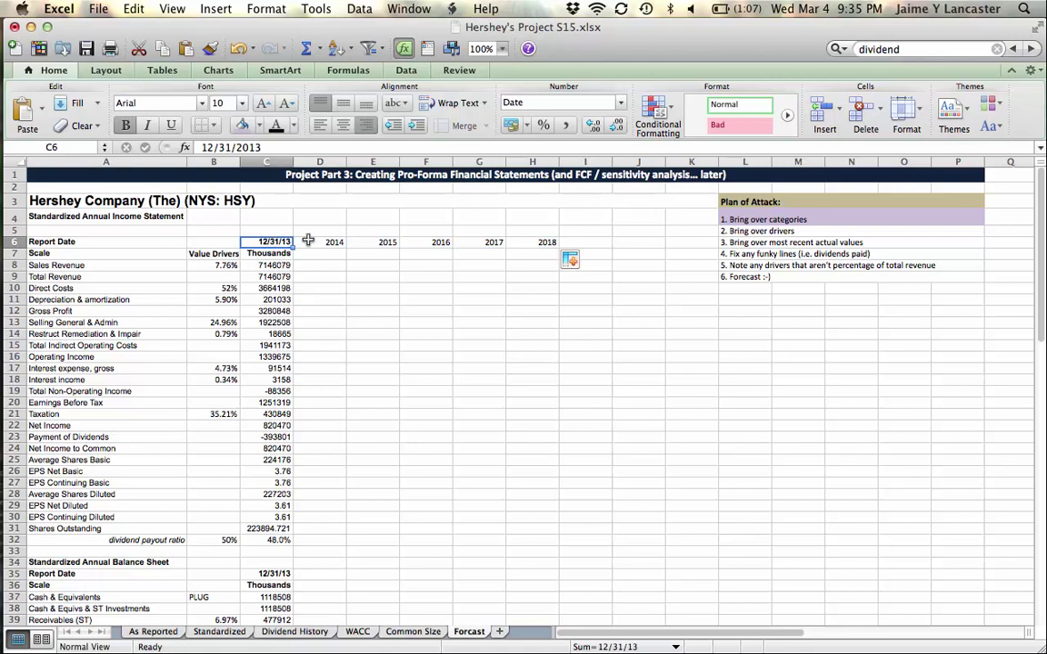
left_click_drag(308, 240, 515, 238)
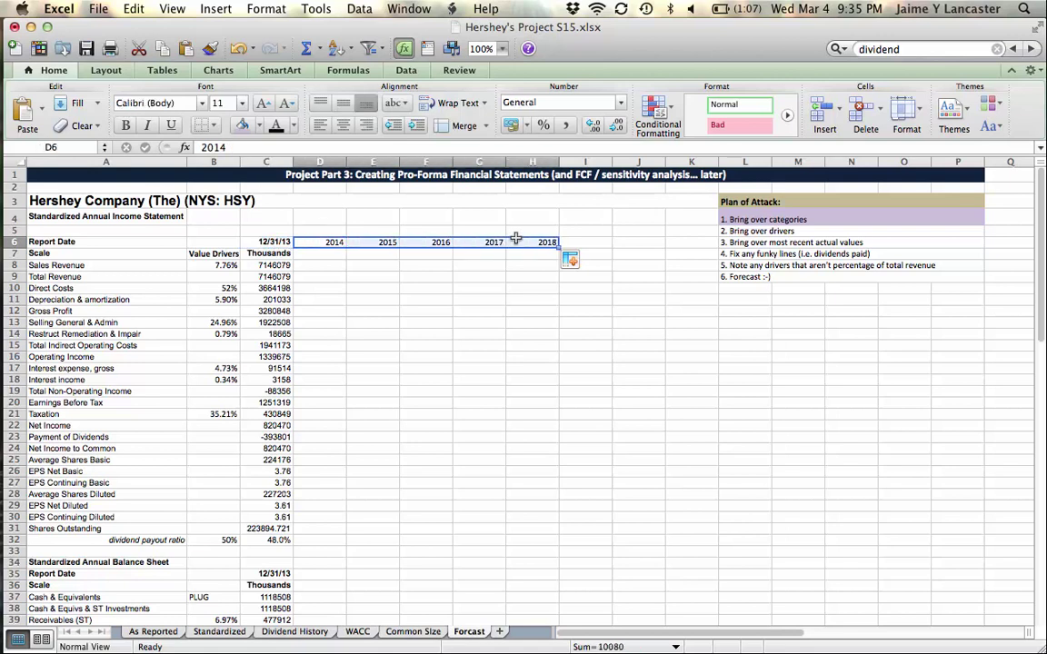
left_click(343, 127)
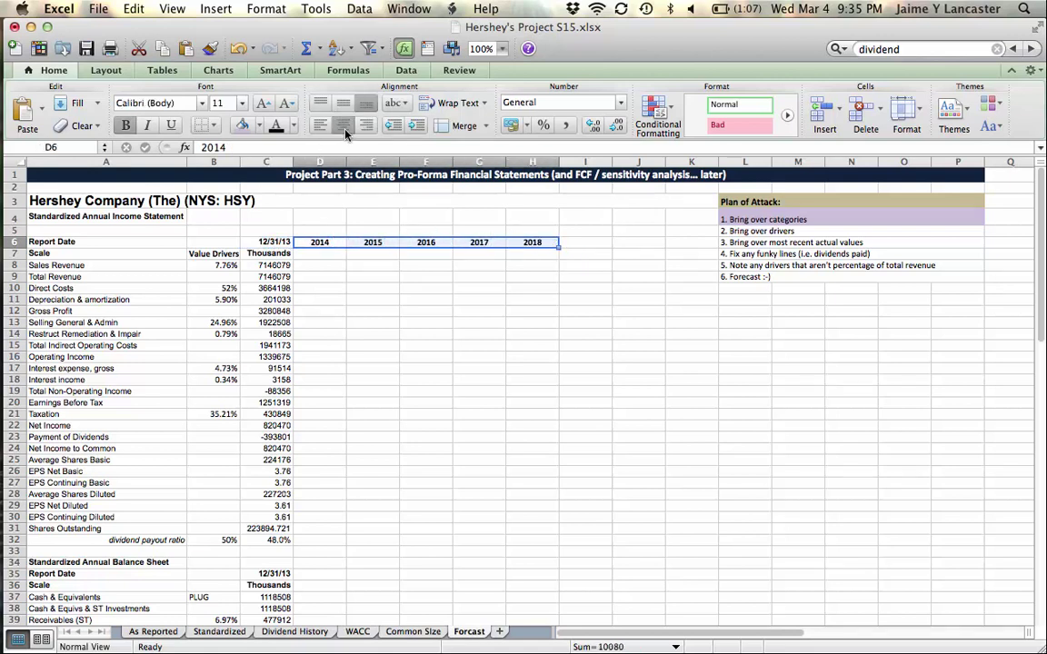
left_click(410, 447)
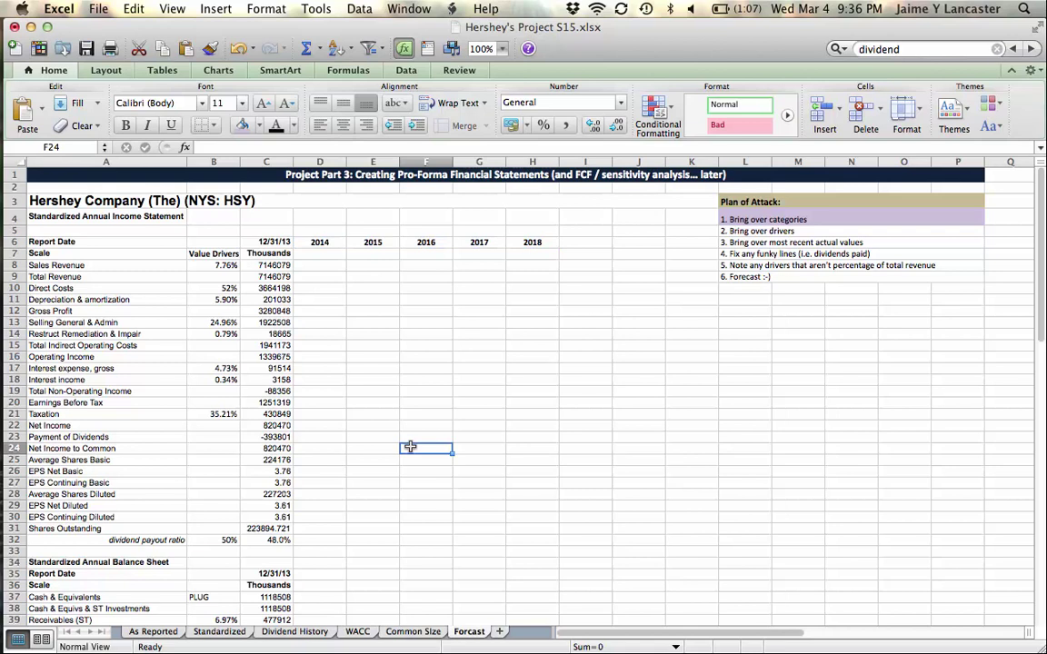
- Undo a stray entry on plan step 2 and shade plan step 3 purple
left_click(751, 233)
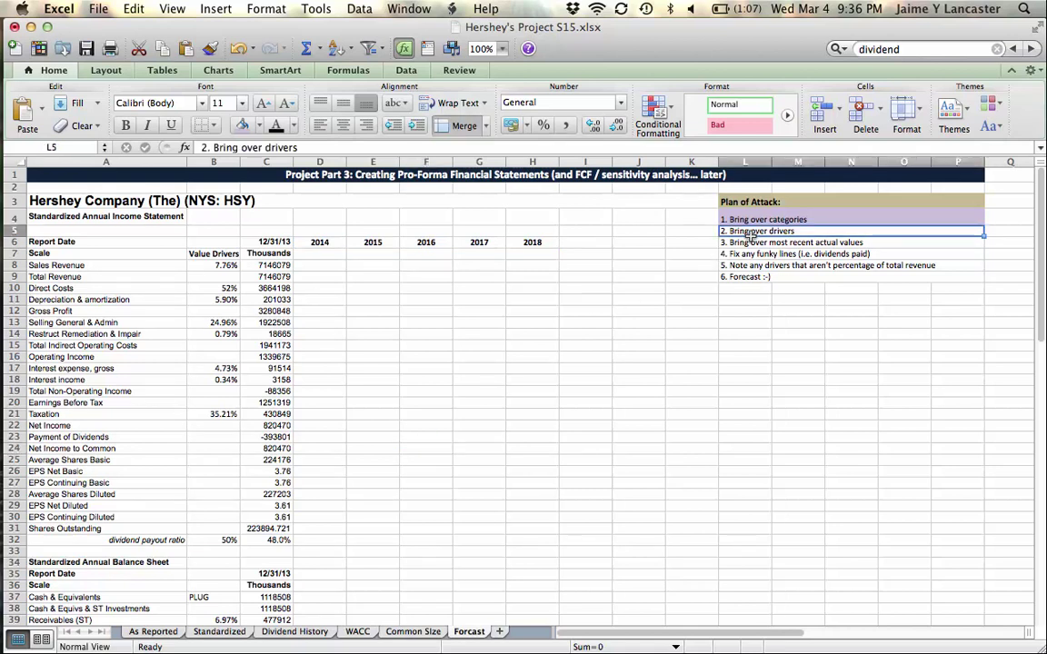
type("x")
key("super+z")
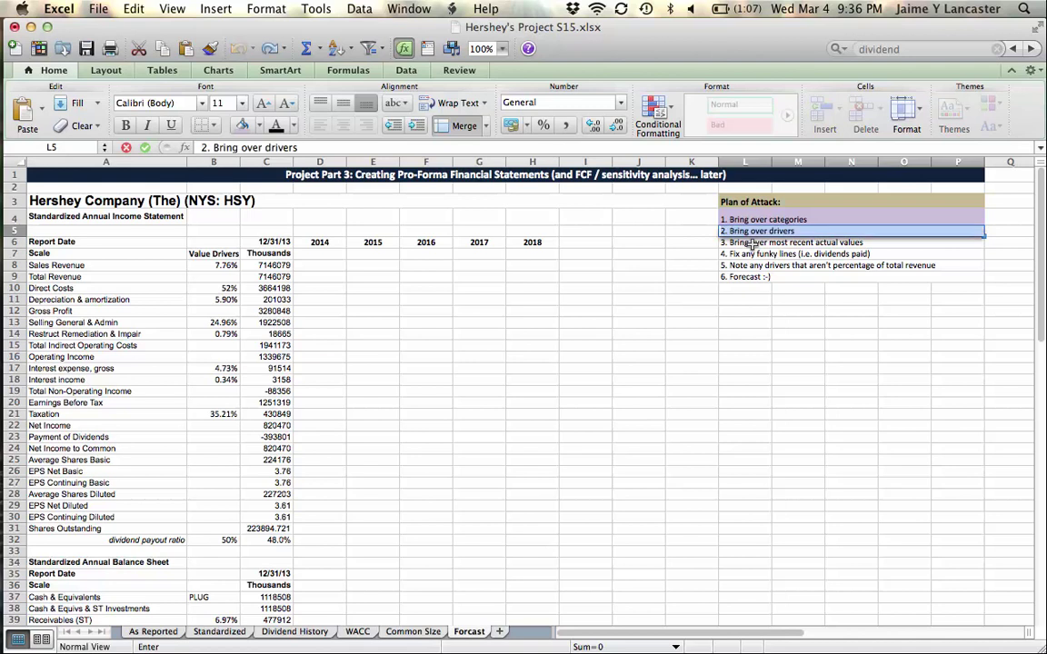
left_click(752, 244)
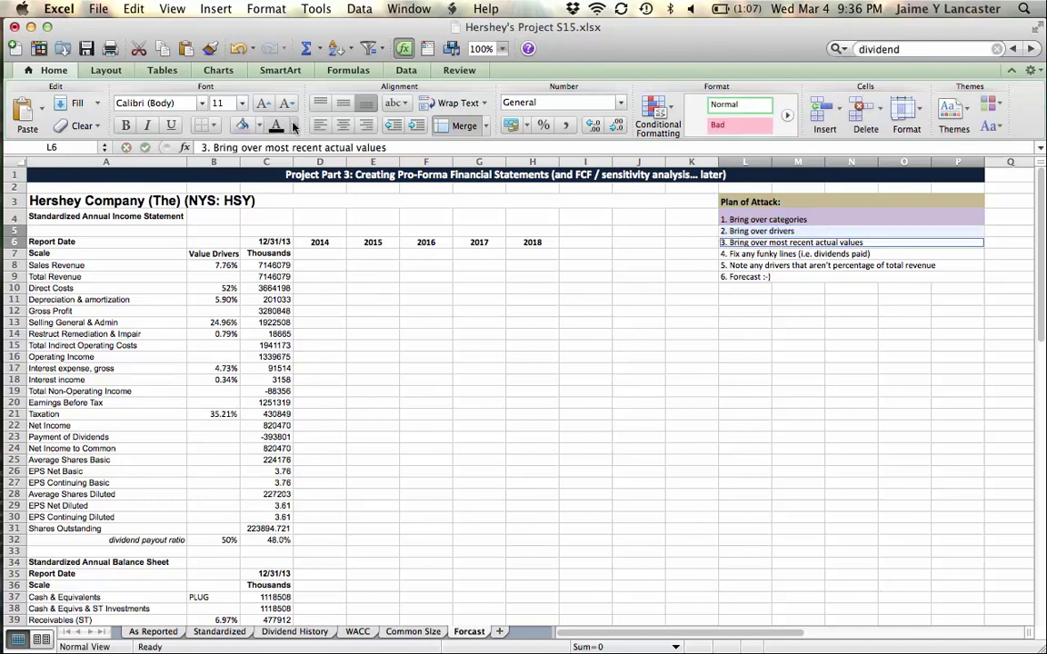
left_click(242, 125)
- Hide the share and EPS rows 25–31
left_click(592, 428)
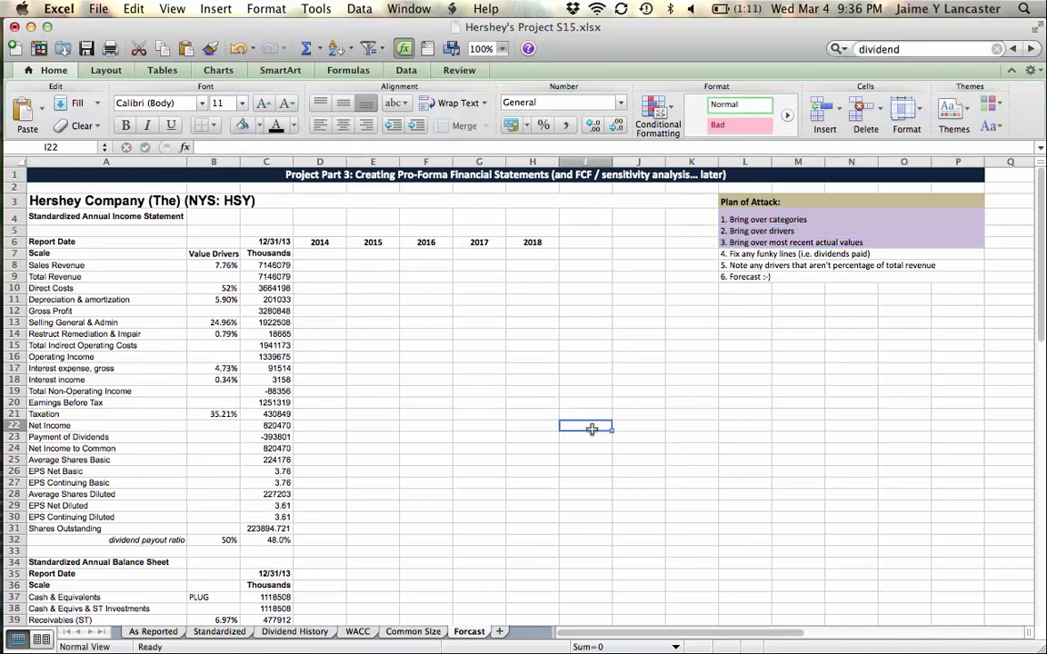
scroll(591, 428, "down", 3)
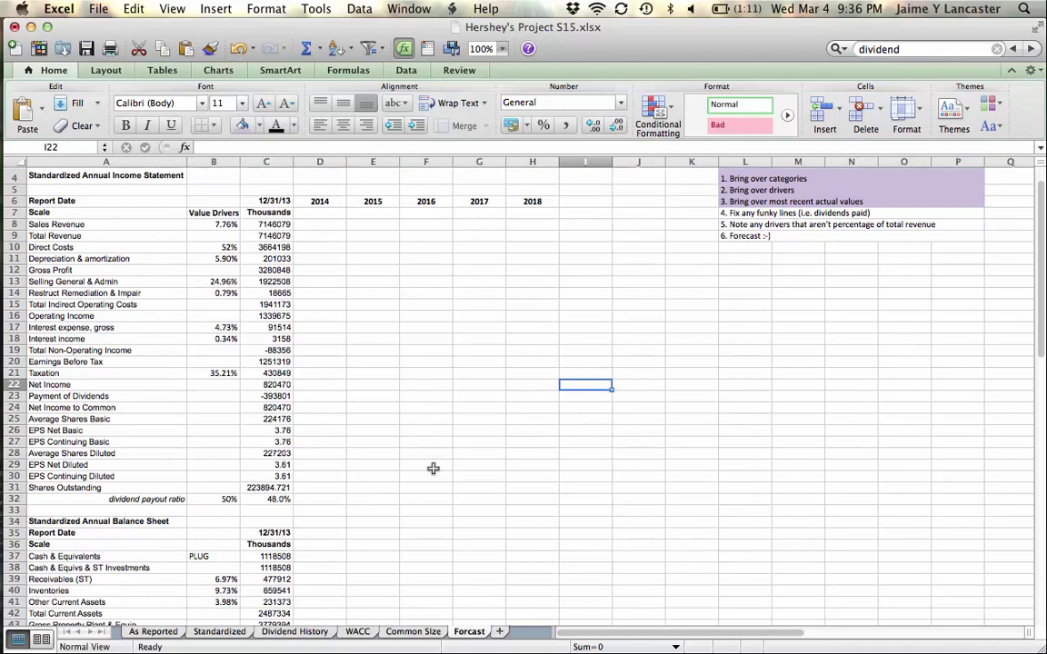
left_click(155, 497)
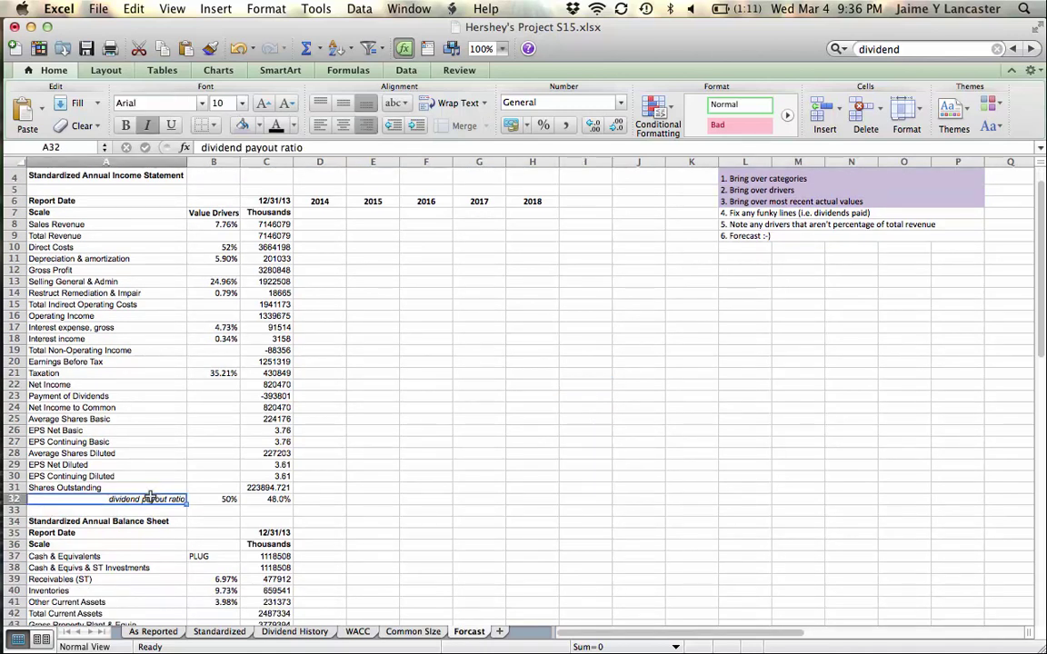
left_click(338, 498)
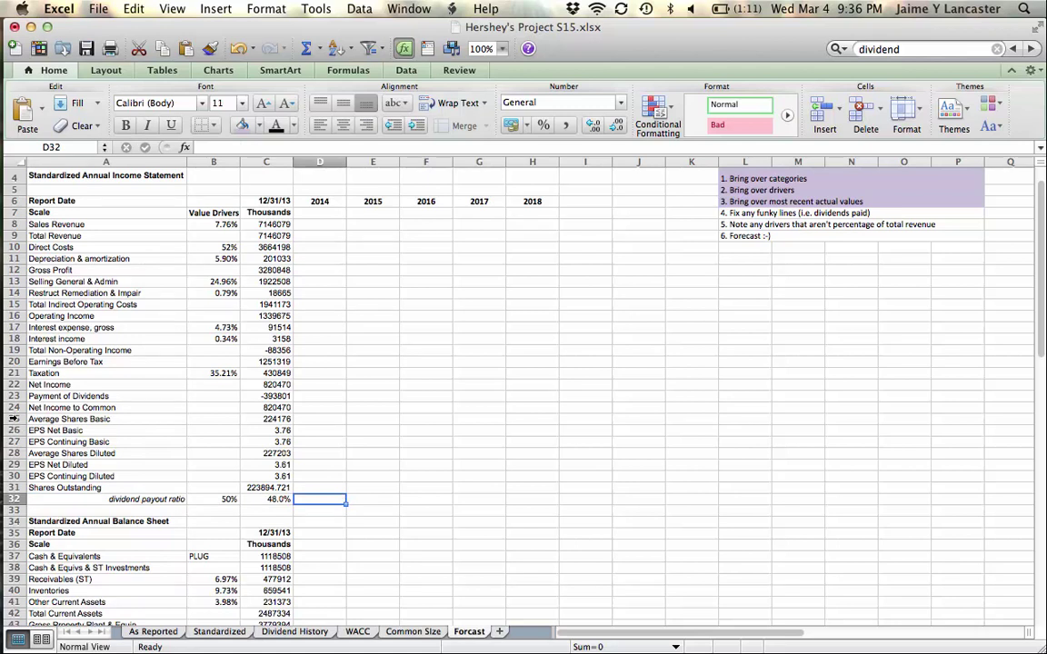
left_click_drag(13, 419, 16, 488)
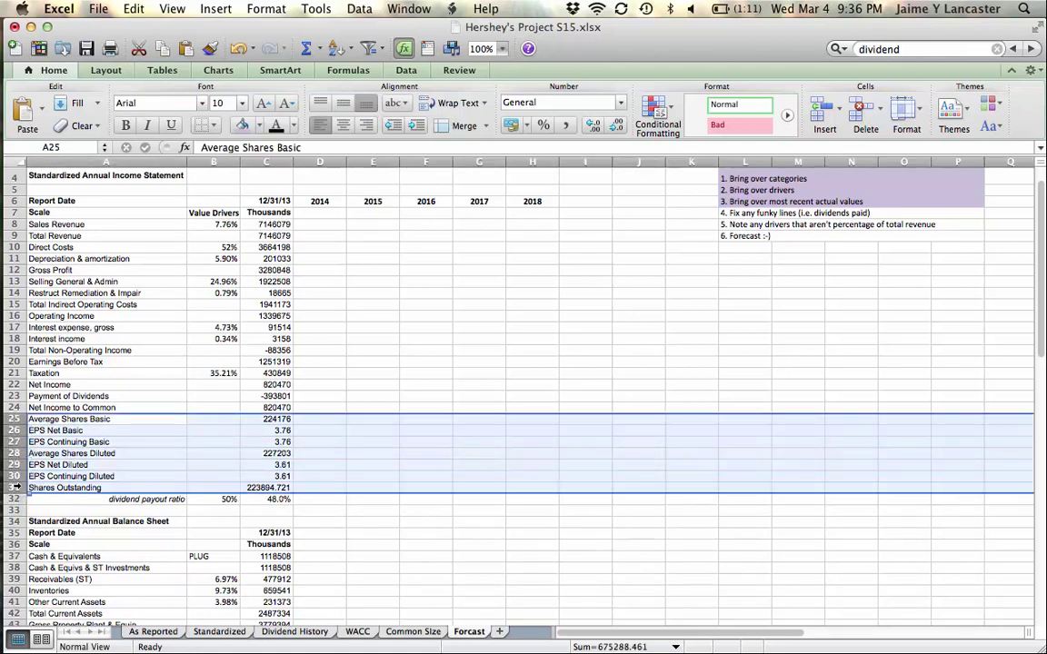
right_click(16, 488)
left_click(49, 621)
- Label A32 'Dividends Paid' and A33 'Addition to retained earnings', unitalicised and left-aligned
left_click(130, 422)
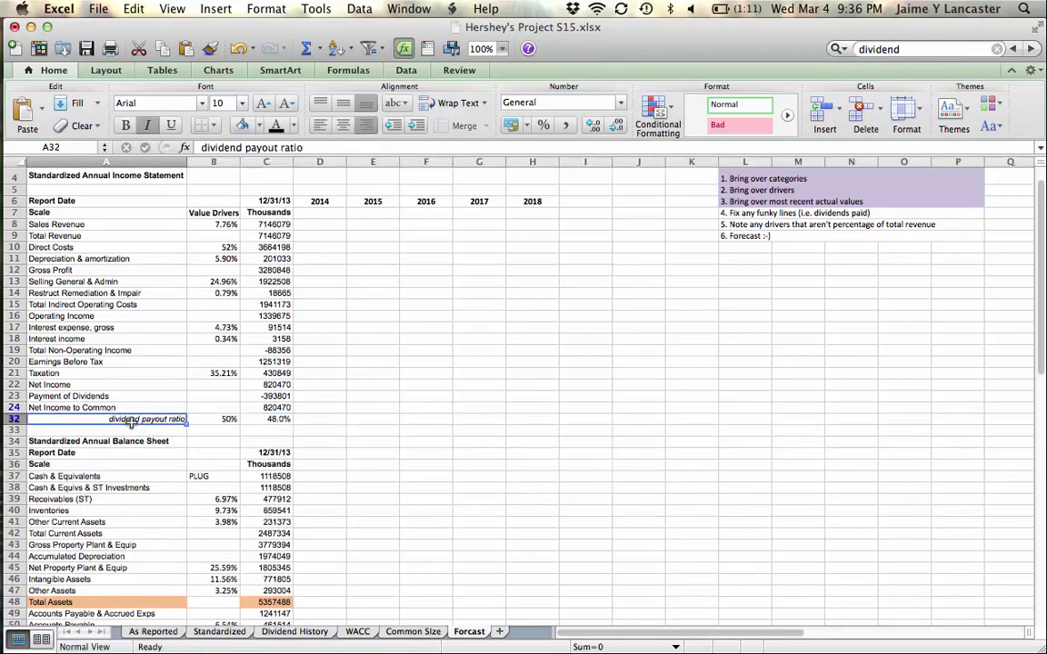
type("Div")
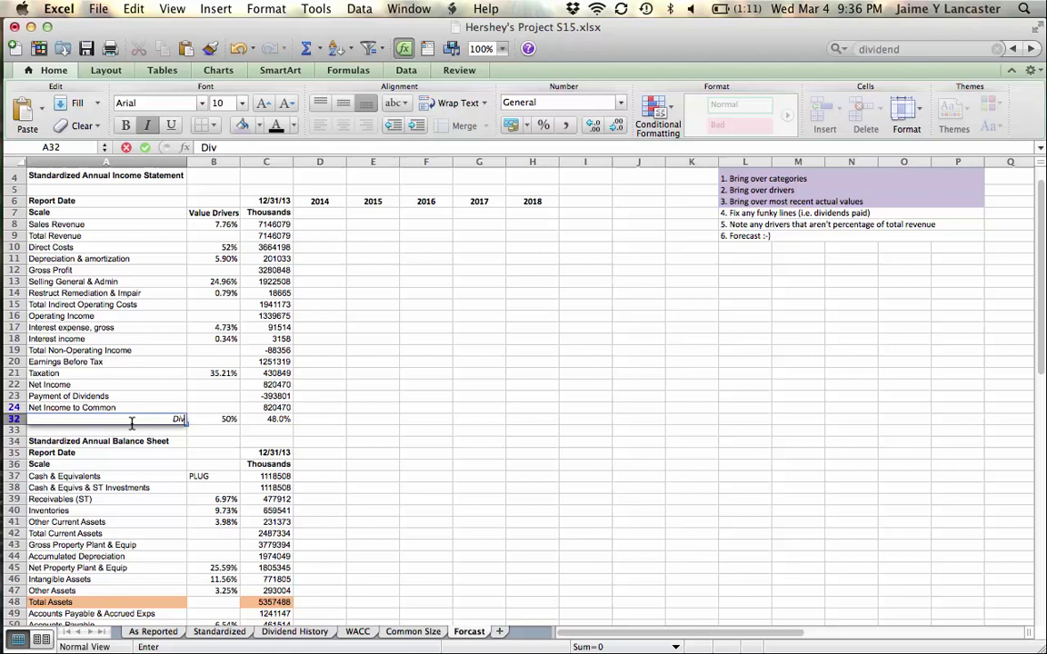
type("idends Paid")
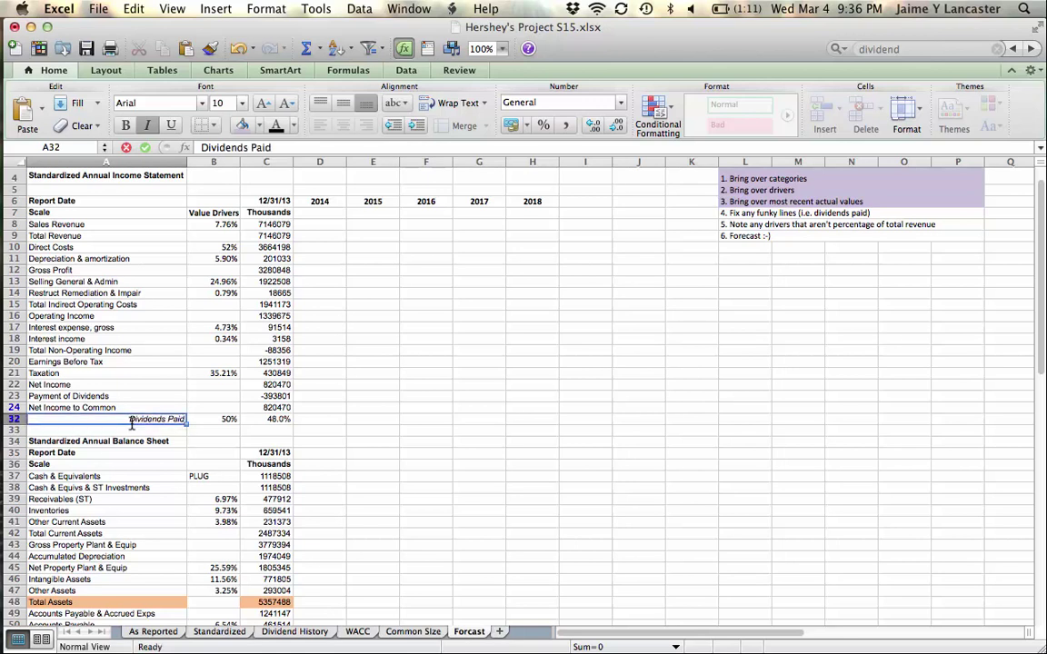
key("Return")
type("Addi")
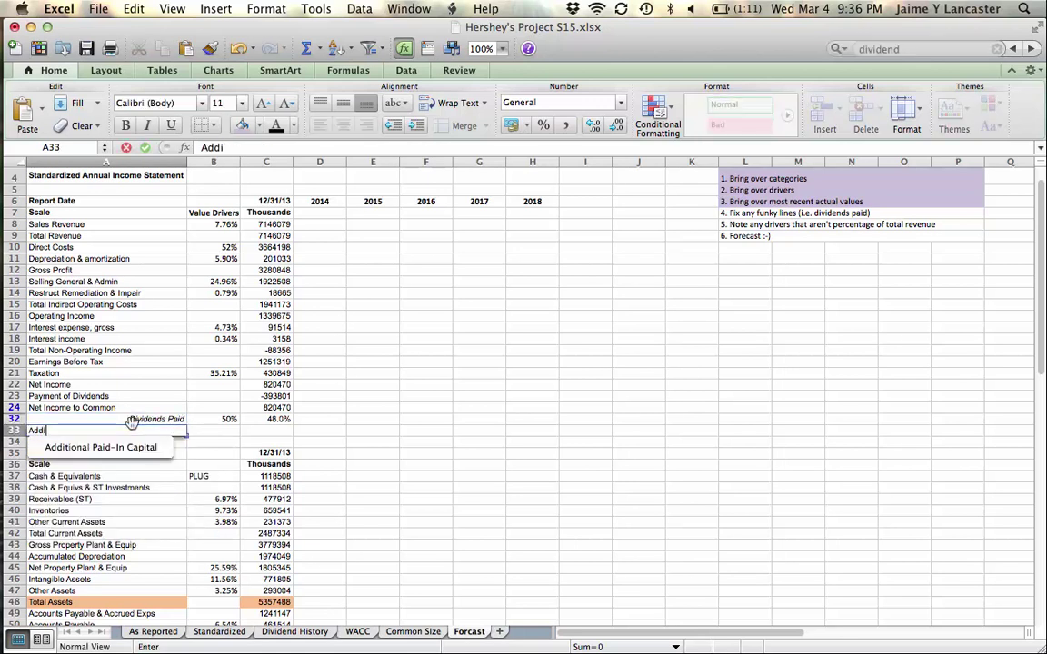
type("tion to re")
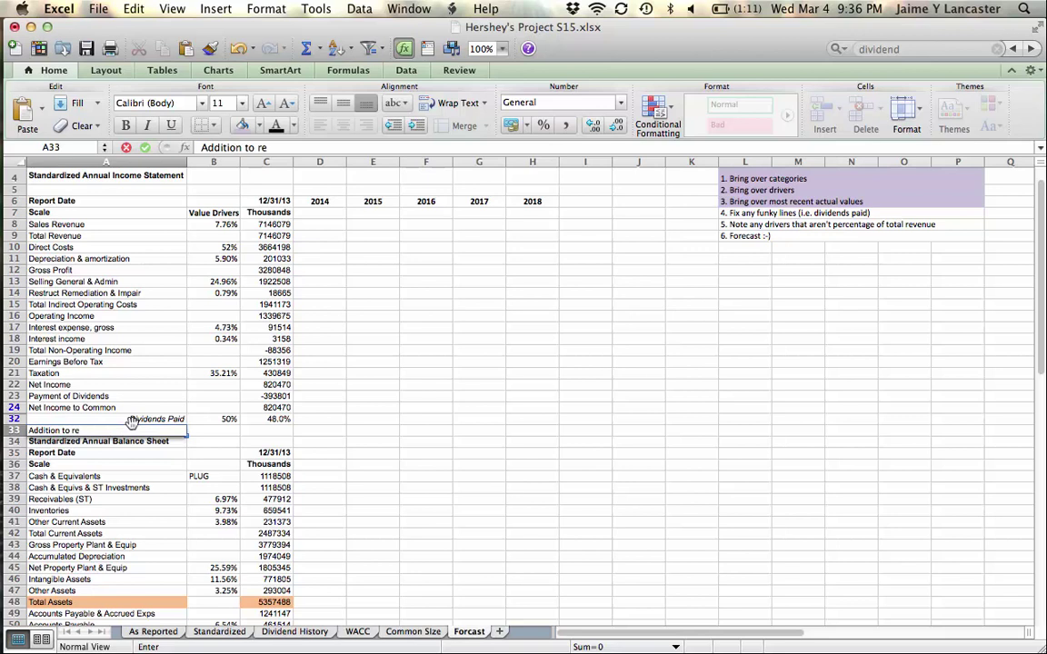
type("tained earnings")
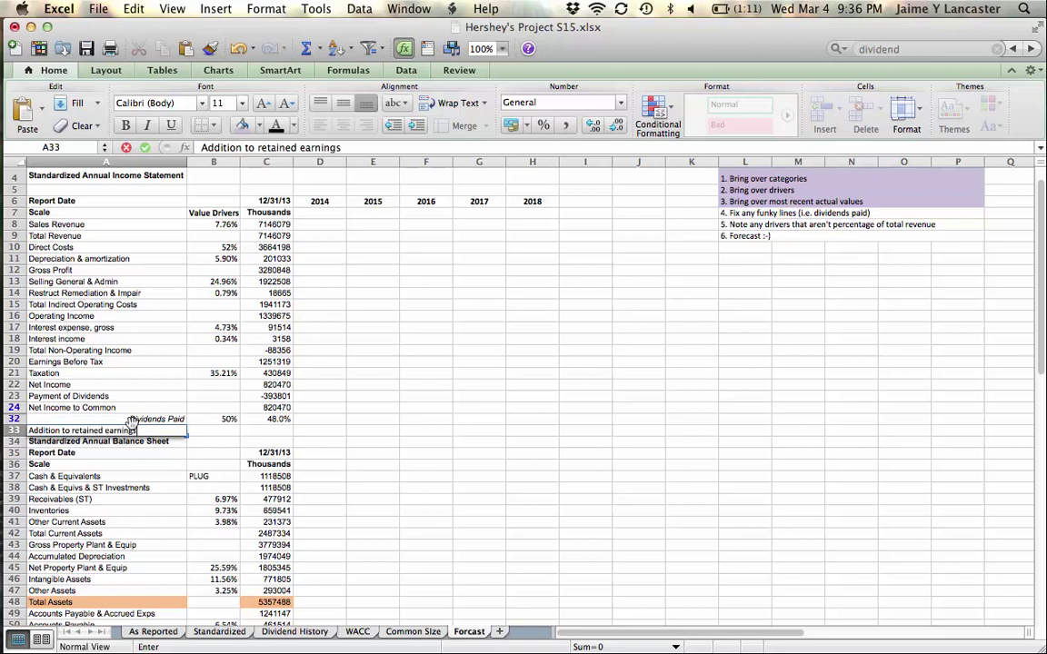
key("Return")
left_click(131, 419)
left_click_drag(132, 418, 135, 433)
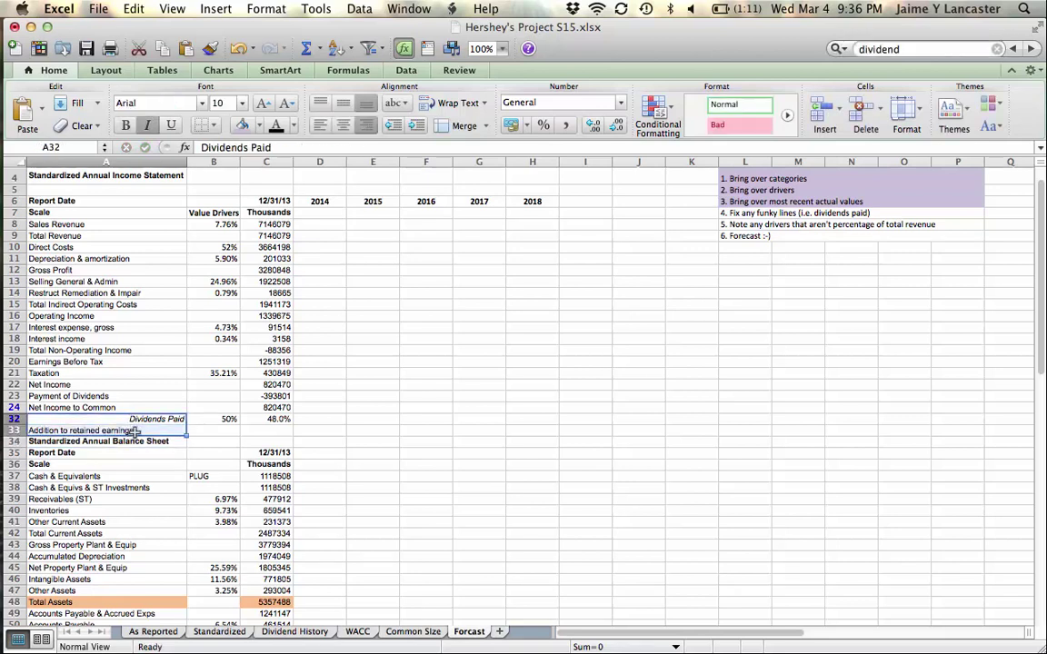
left_click(146, 124)
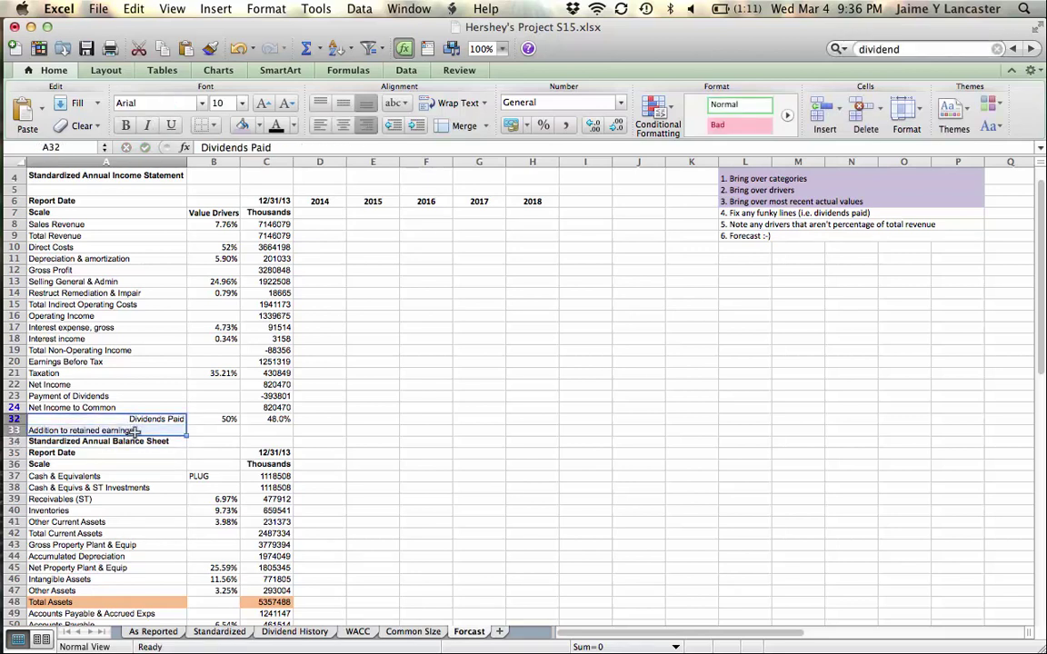
left_click(323, 126)
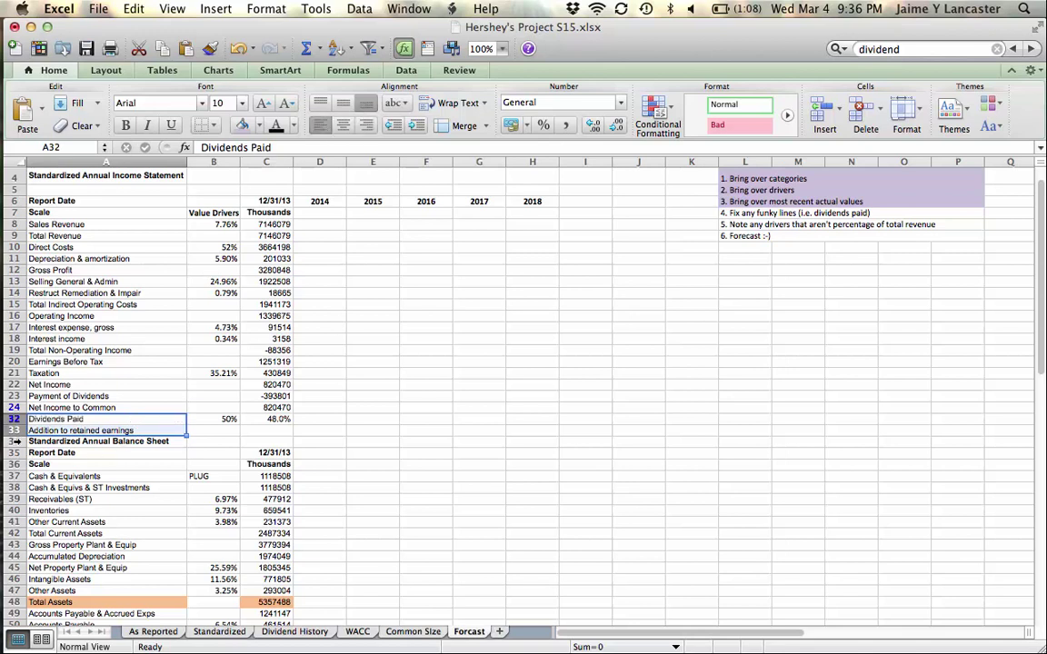
- Insert a blank row 34 above the balance sheet
left_click(16, 441)
right_click(16, 441)
left_click(54, 519)
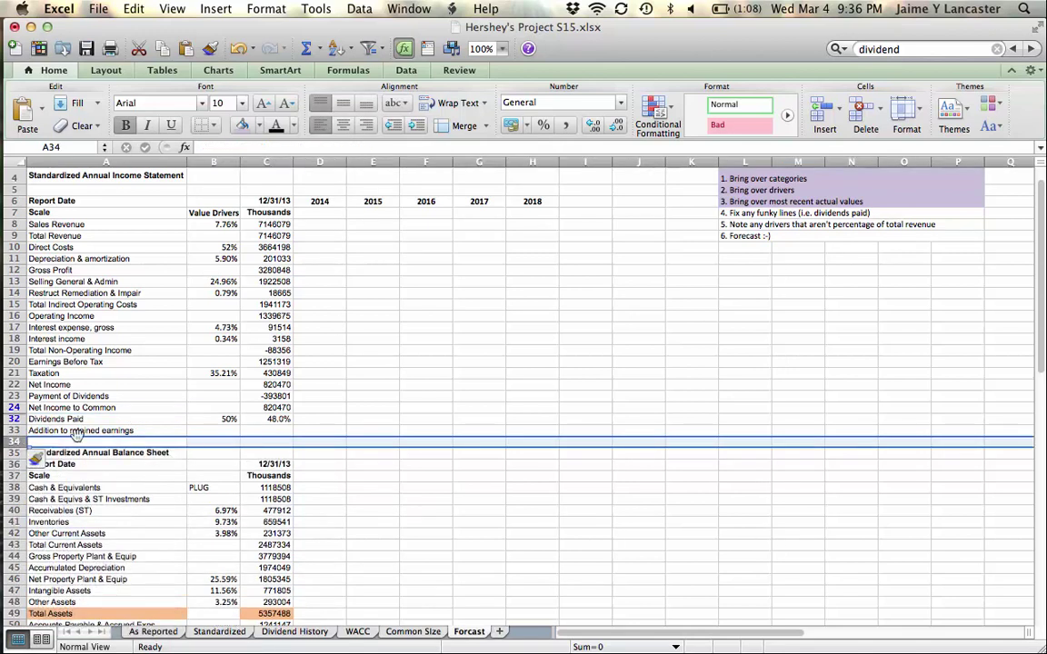
- Clear the 48.0% payout figure in C32 and delete the Net Income to Common row
left_click(266, 419)
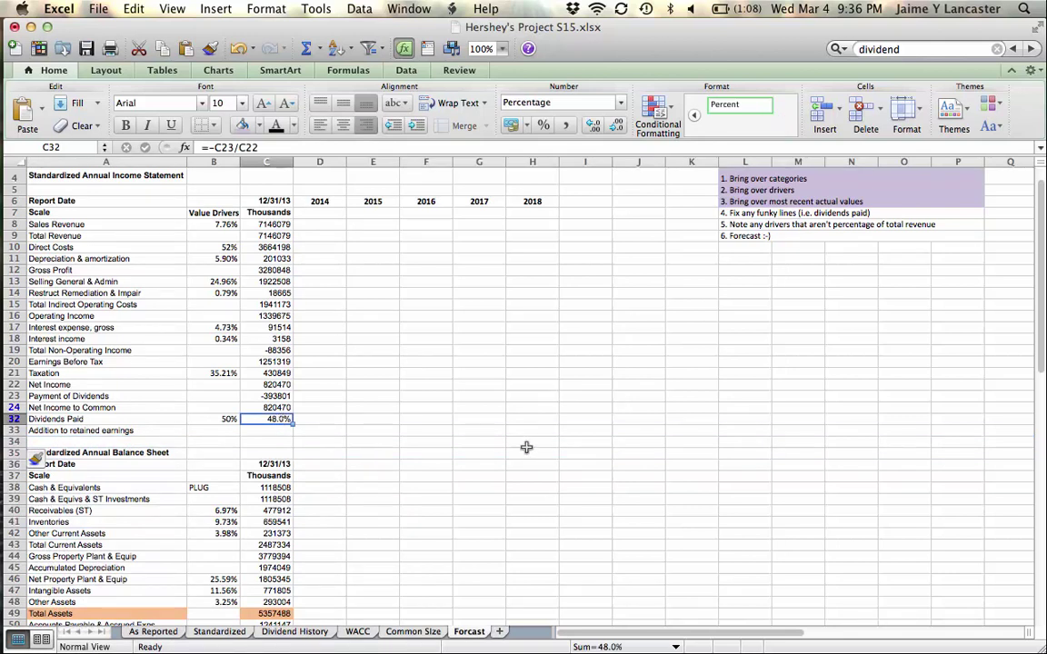
key("ctrl+u")
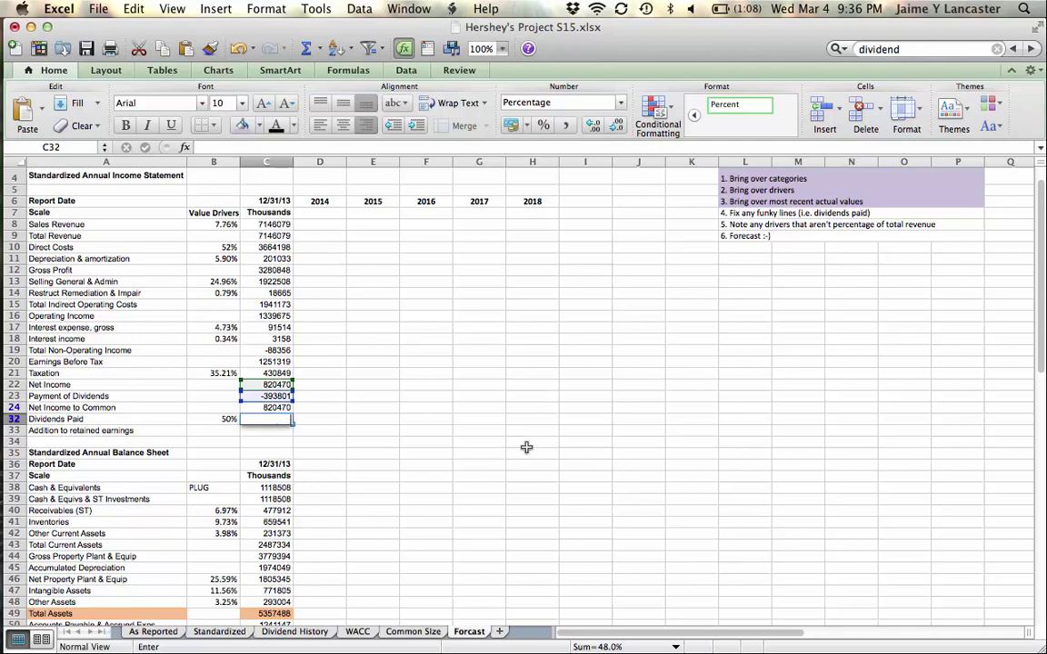
left_click(453, 456)
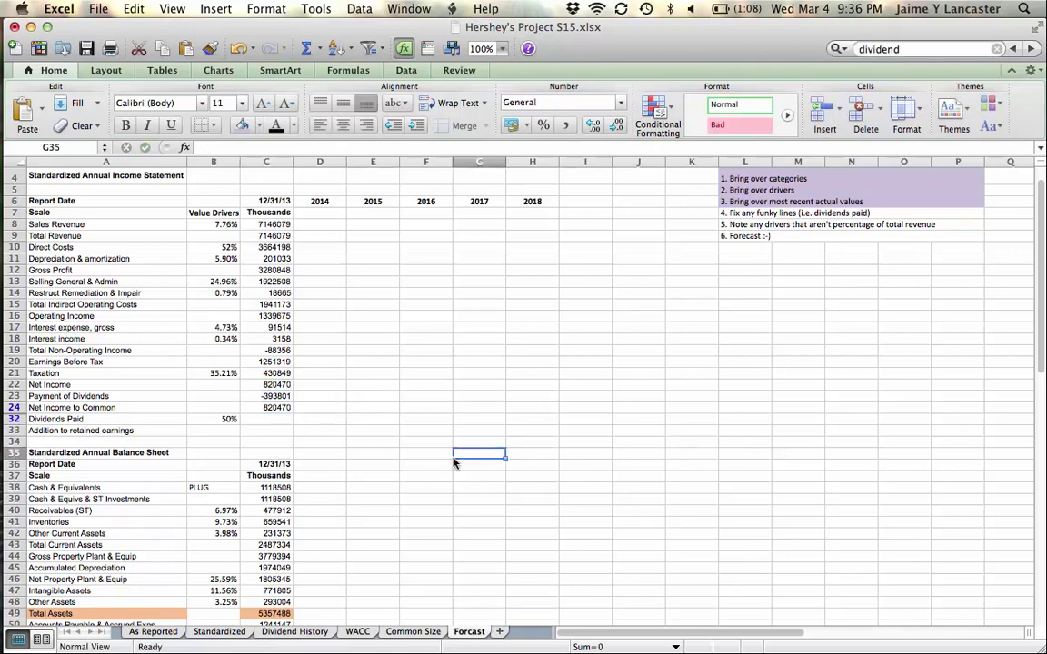
left_click(13, 407)
right_click(14, 408)
left_click(52, 501)
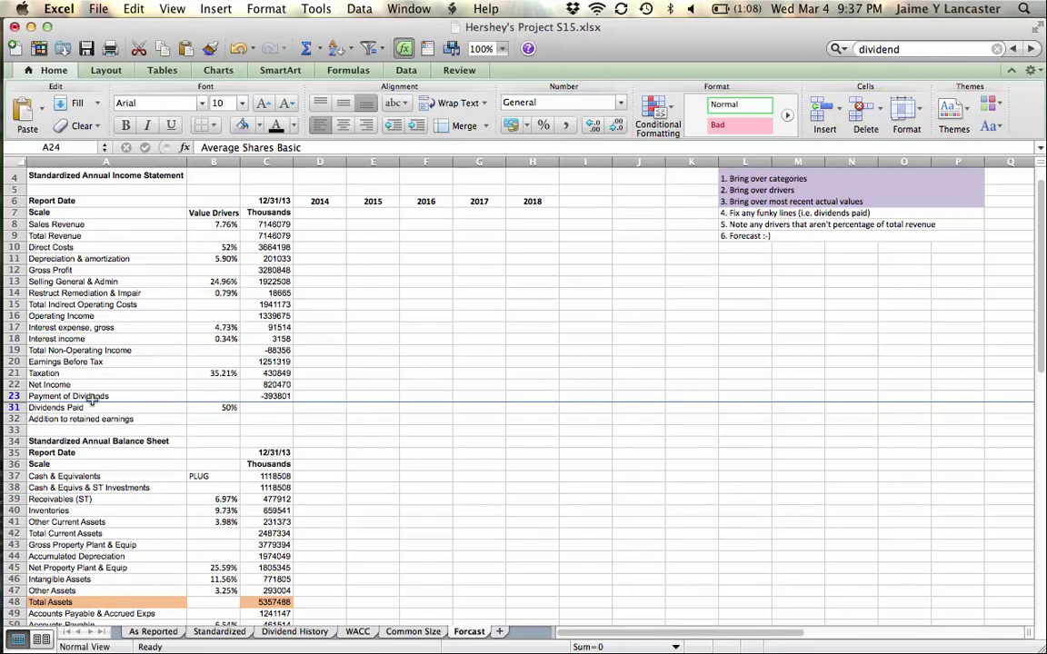
- Unhide the hidden rows and delete the leftover Dividends Paid row
left_click(14, 408)
right_click(15, 410)
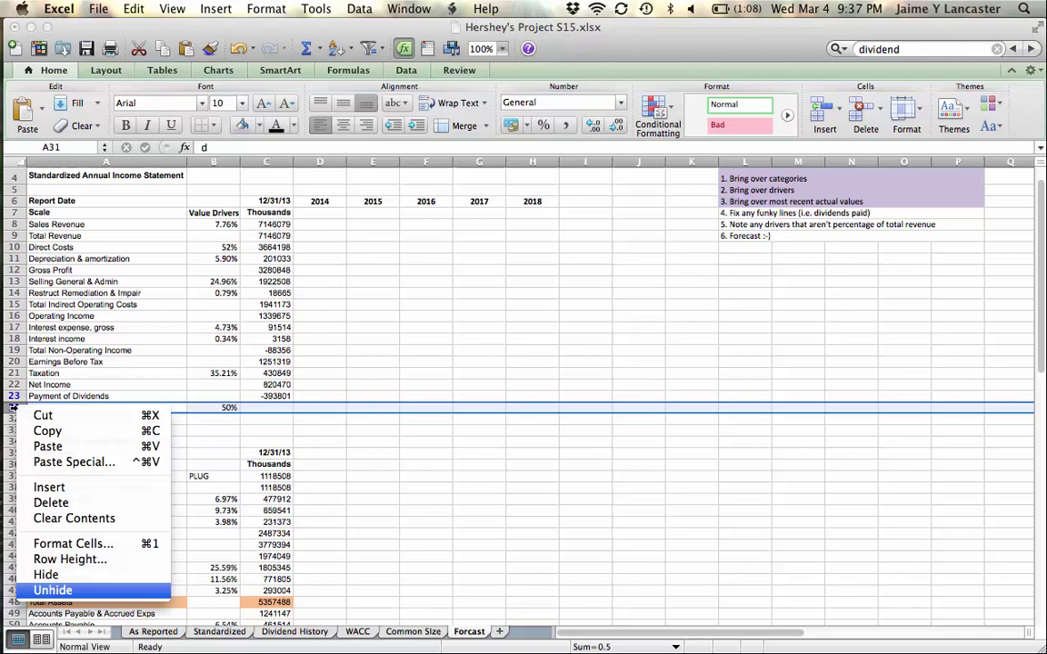
left_click(52, 590)
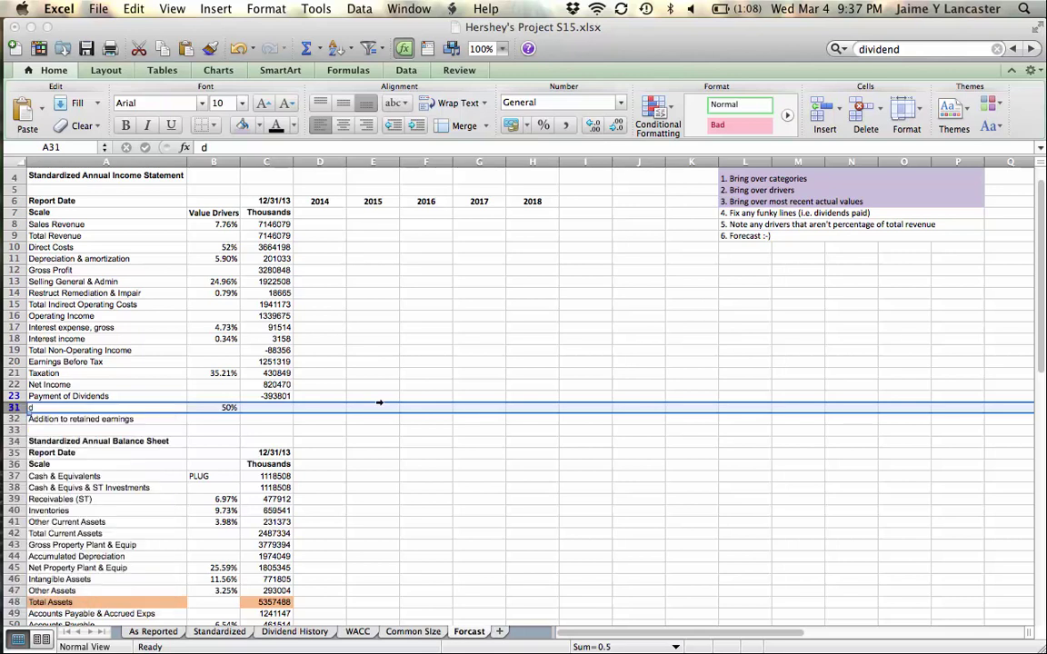
right_click(14, 408)
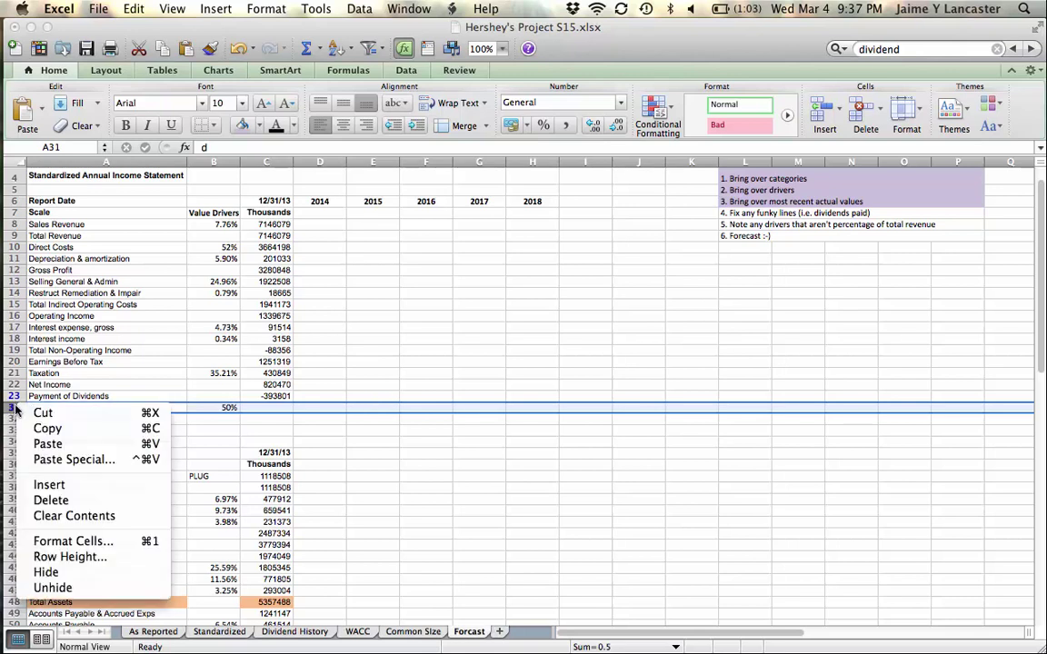
left_click(51, 500)
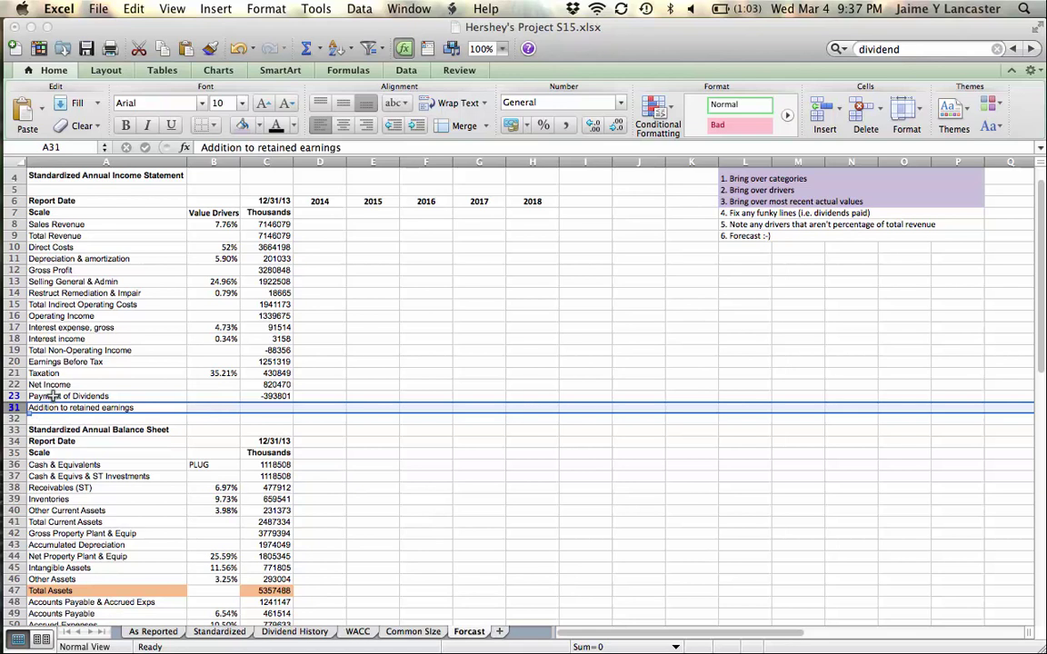
- Enter a 50% payout driver beside Payment of Dividends
left_click(211, 396)
type("50%")
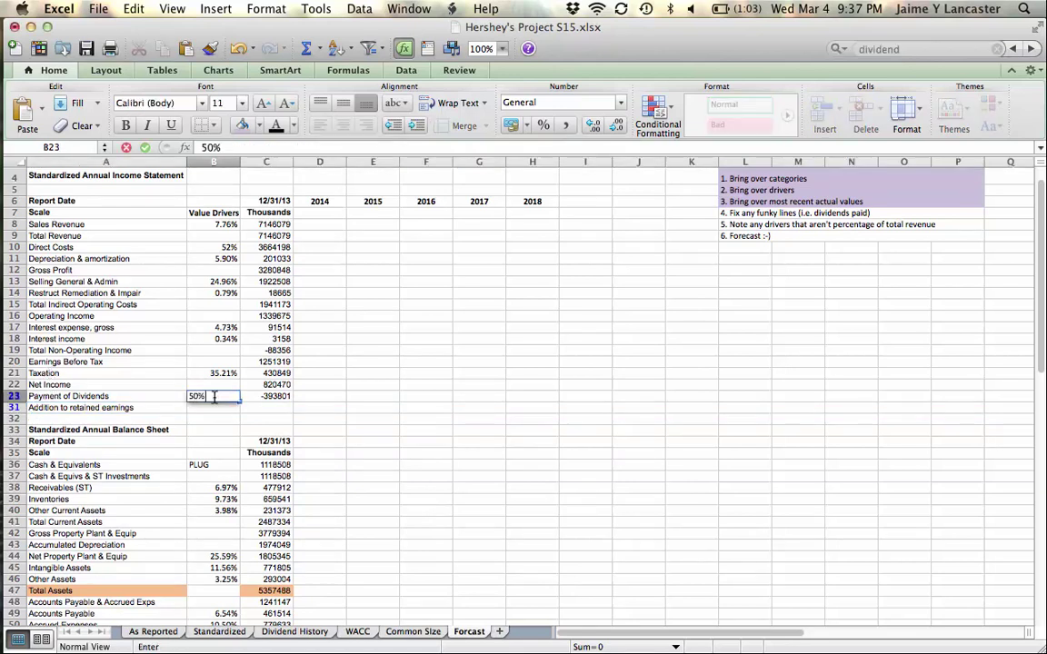
key("Return")
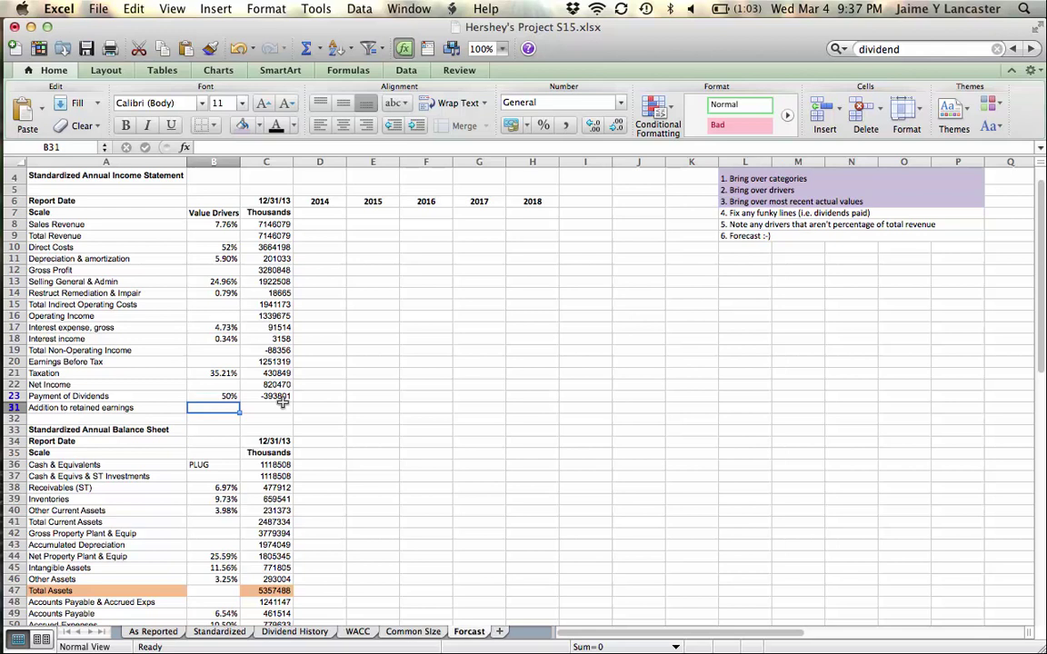
- Fill row 34 with the 2014–2018 year headings referenced from row 6
left_click(320, 440)
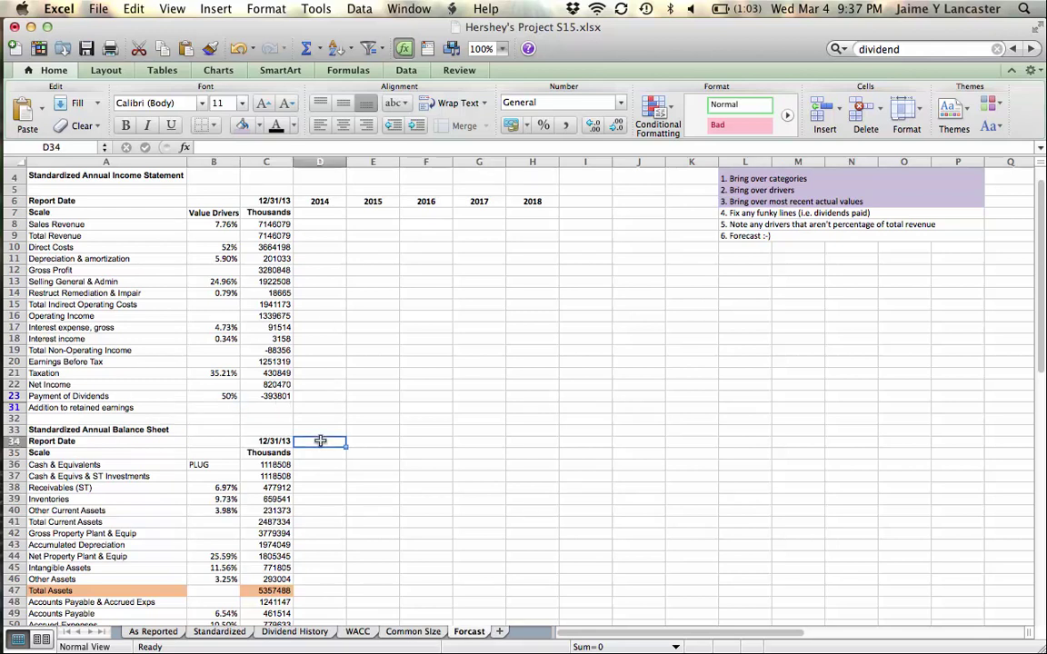
type("=")
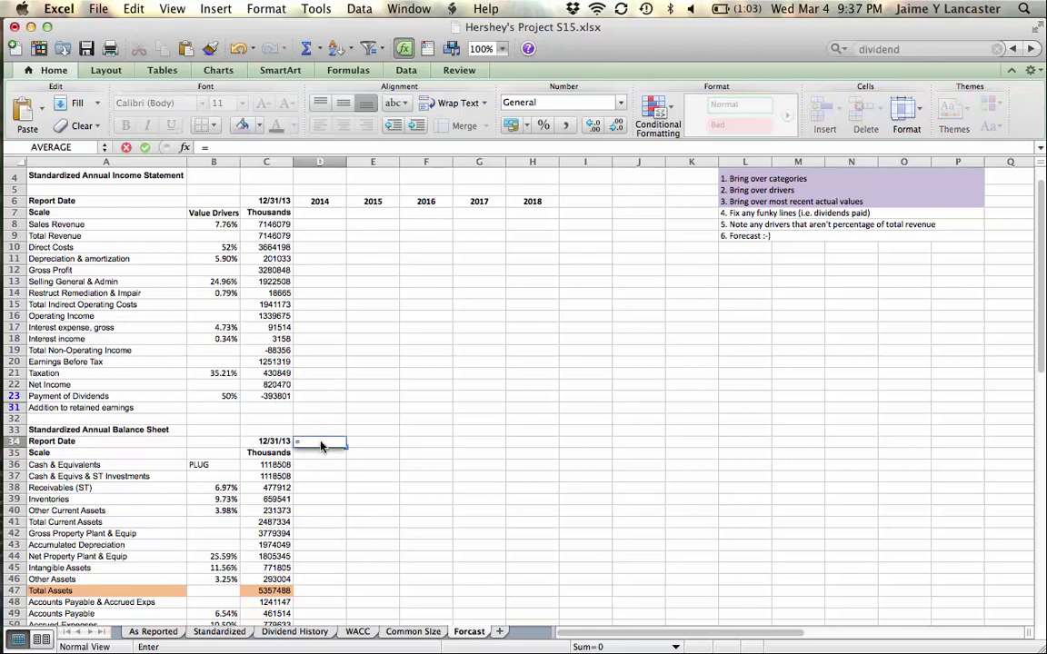
left_click(320, 200)
key("Return")
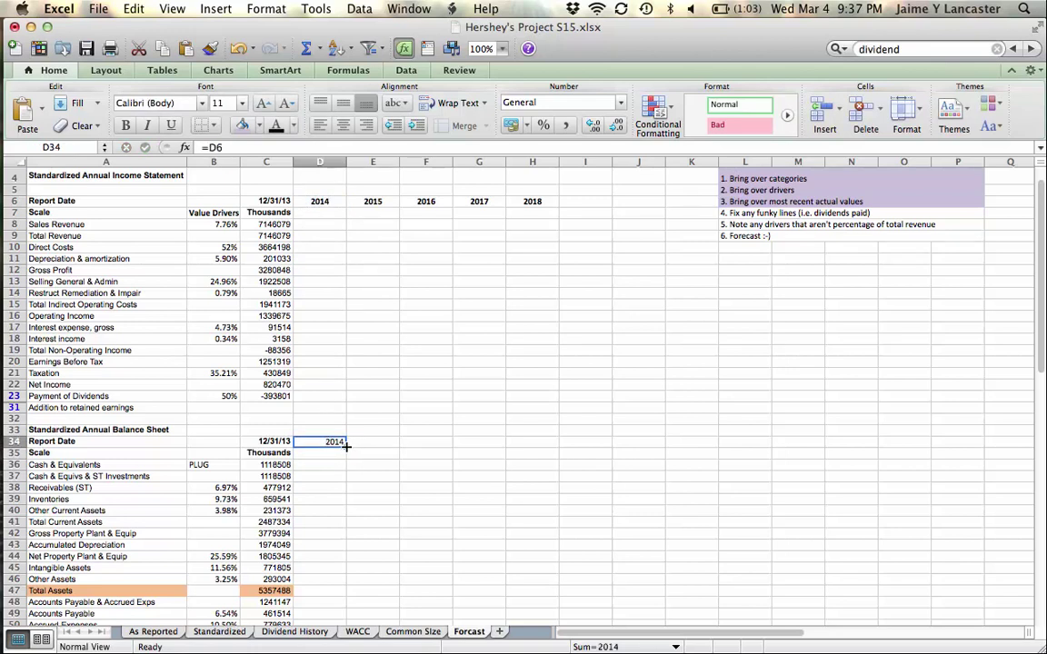
left_click_drag(346, 446, 548, 445)
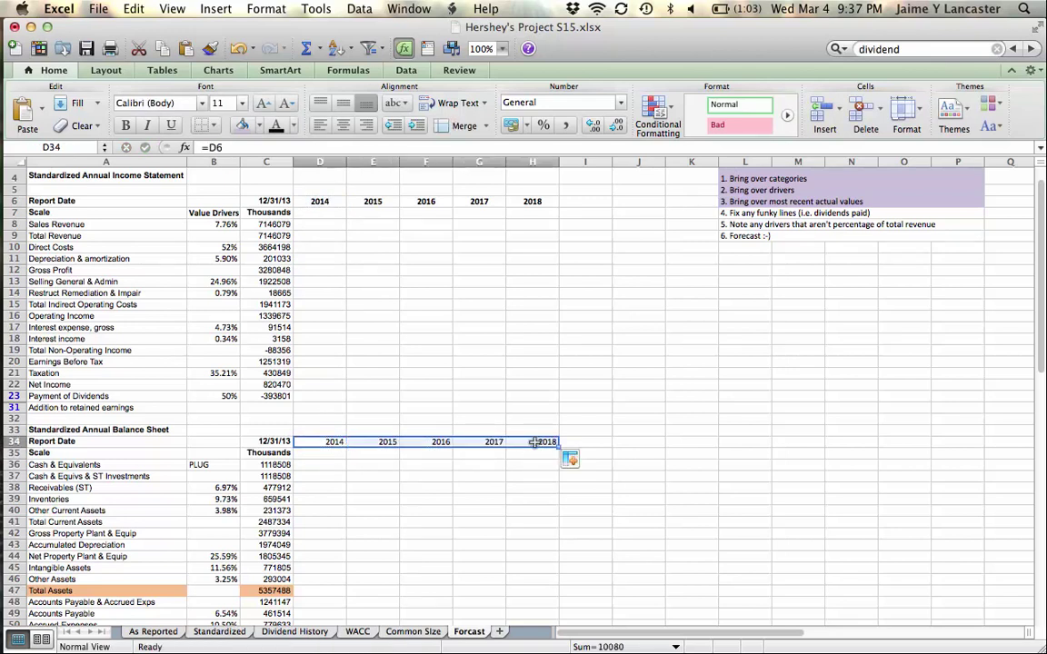
- Shade plan step 4, Fix any funky lines, purple
left_click(756, 213)
left_click(242, 124)
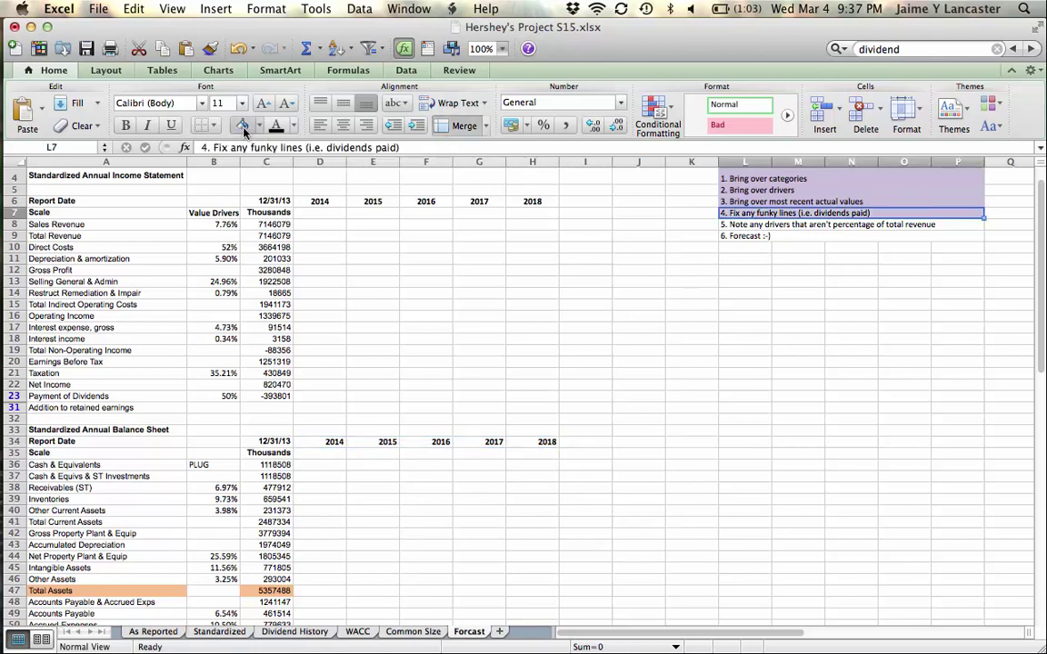
left_click(673, 422)
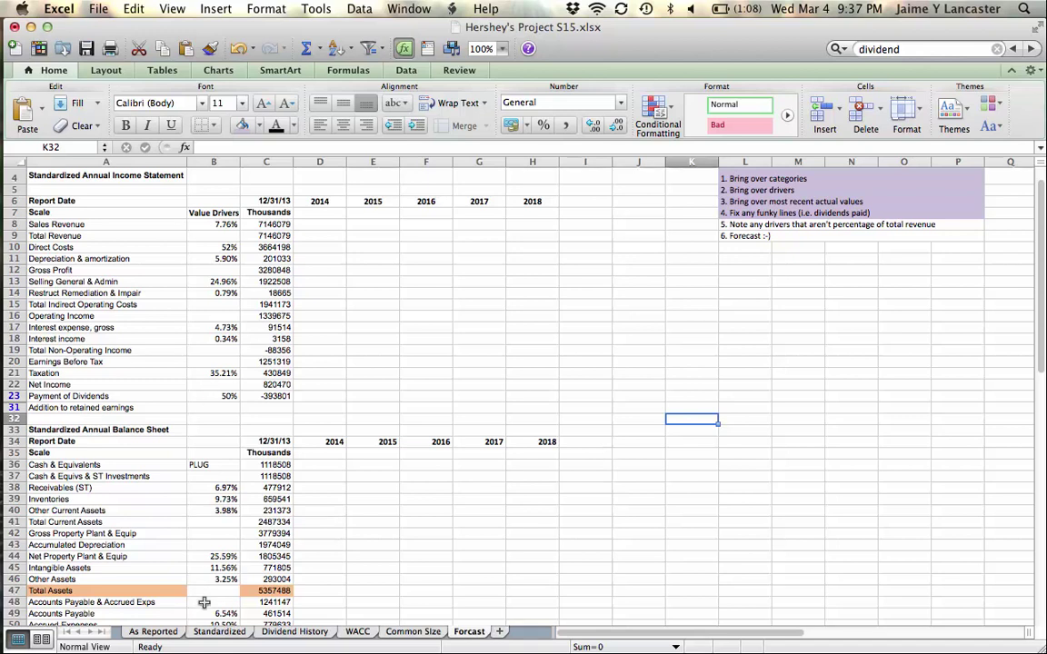
left_click(404, 633)
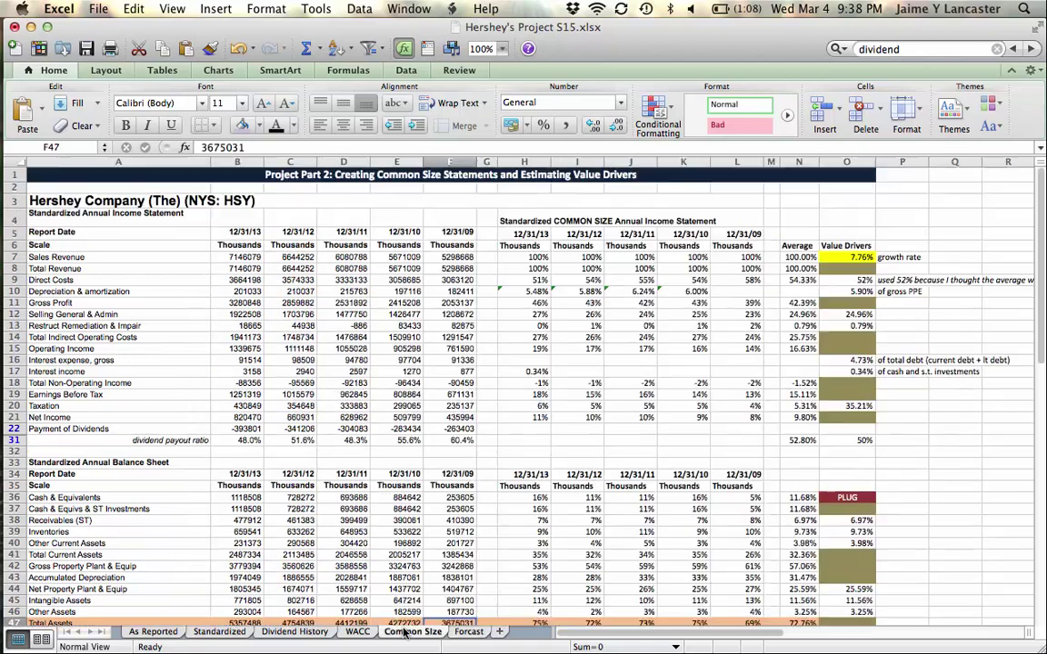
left_click(629, 519)
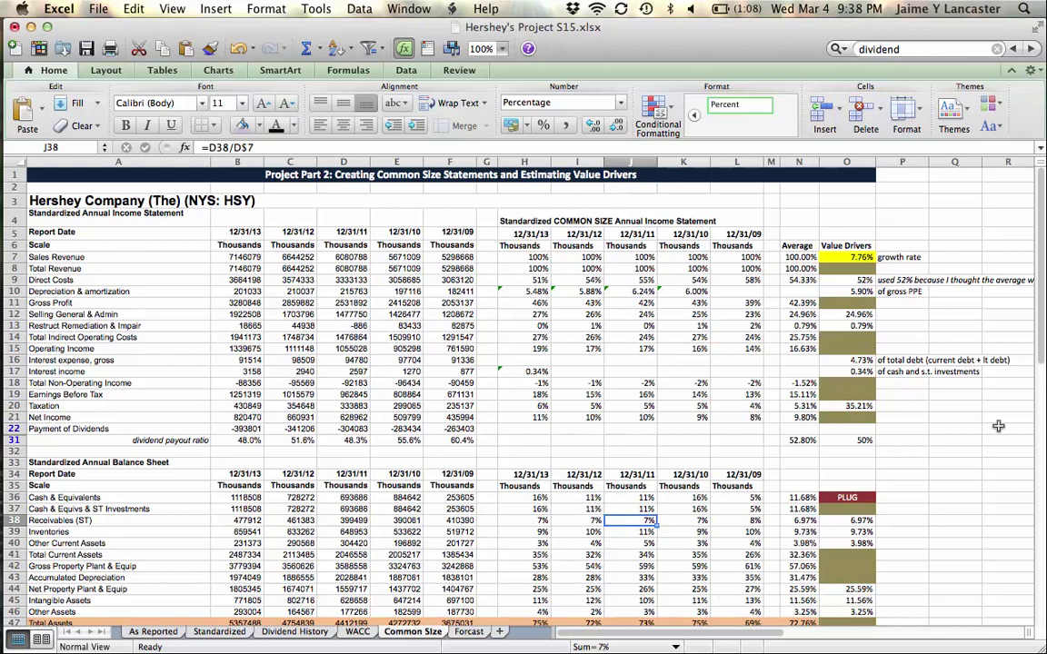
left_click(846, 258)
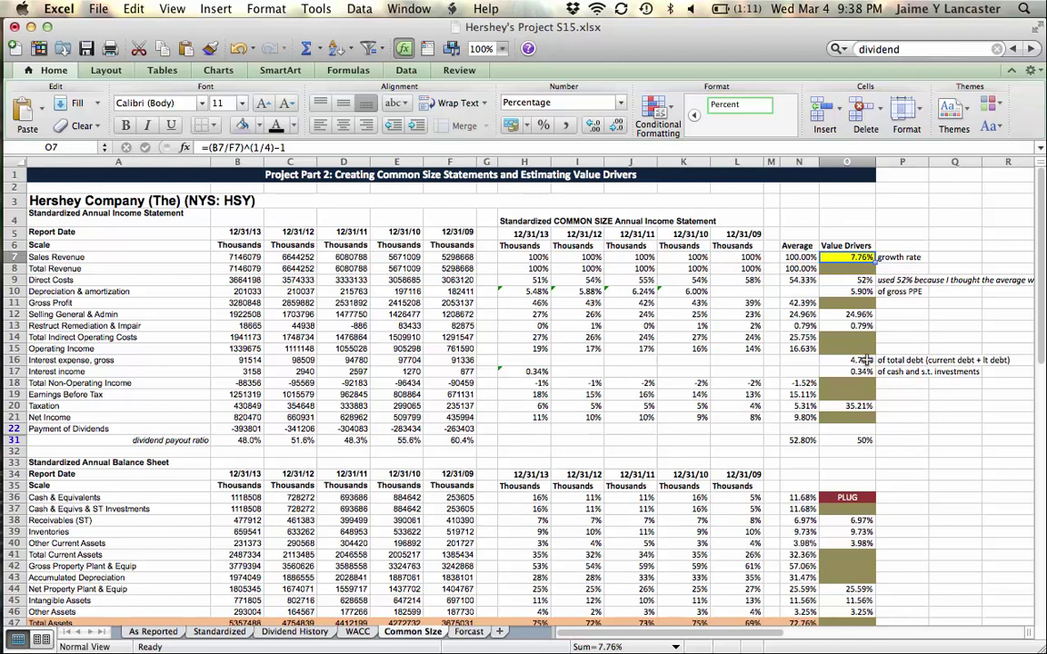
scroll(995, 564, "down", 5)
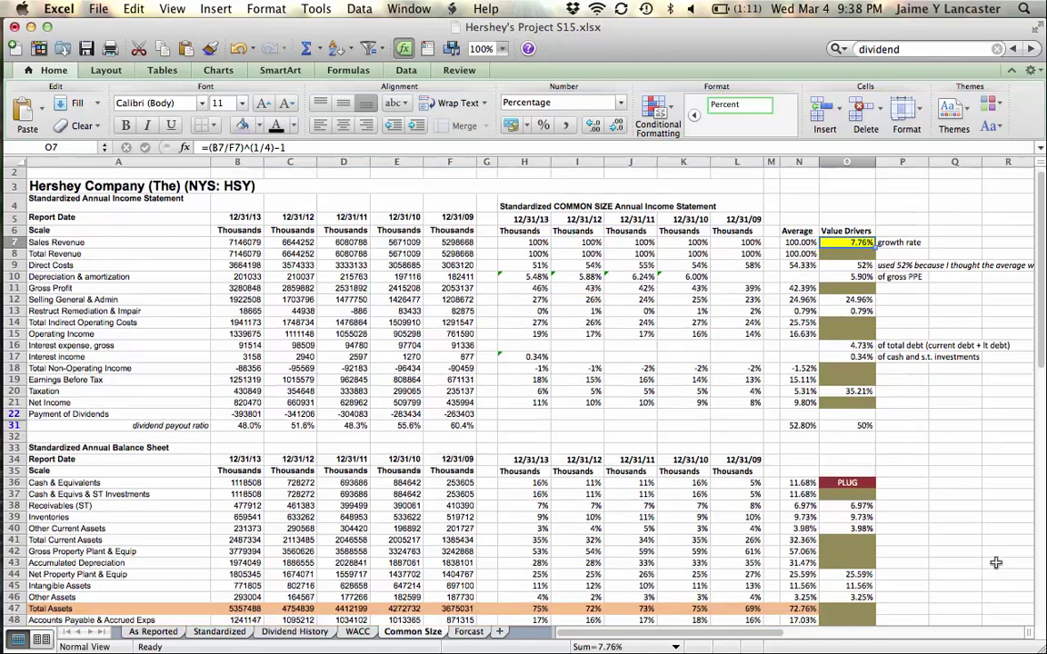
scroll(996, 564, "down", 2)
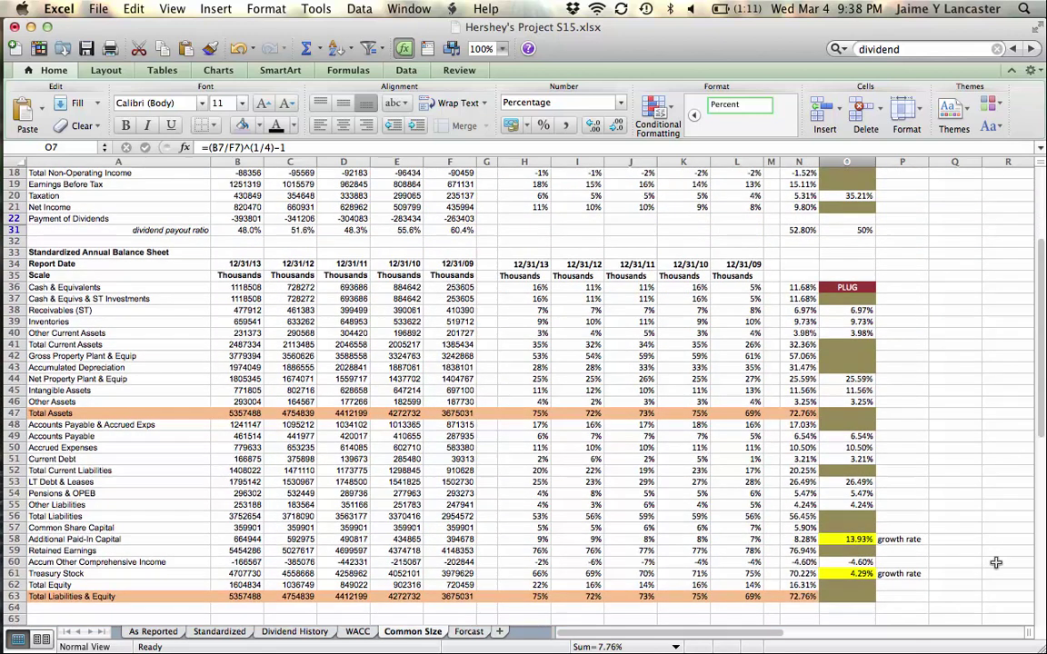
left_click(858, 540)
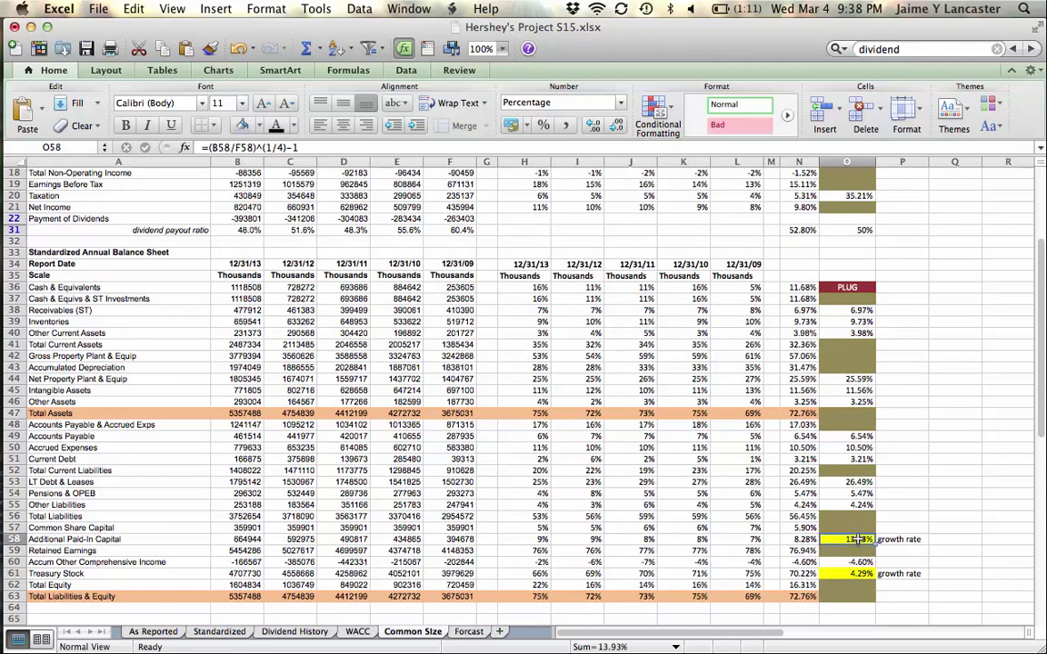
left_click(846, 574, "super")
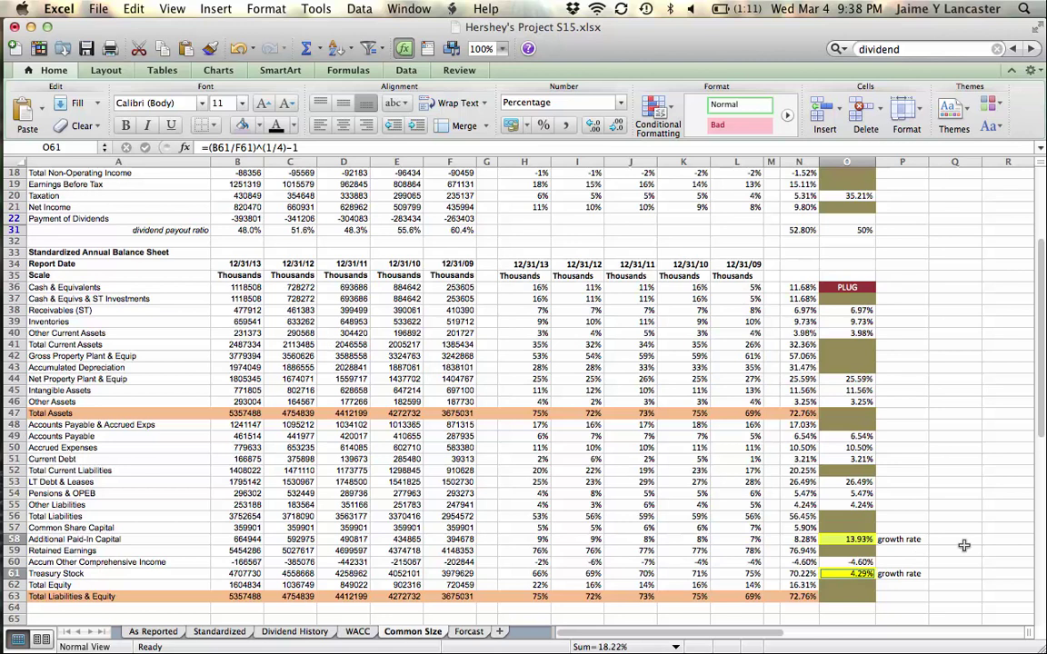
key("Up")
key("Up")
key("Up")
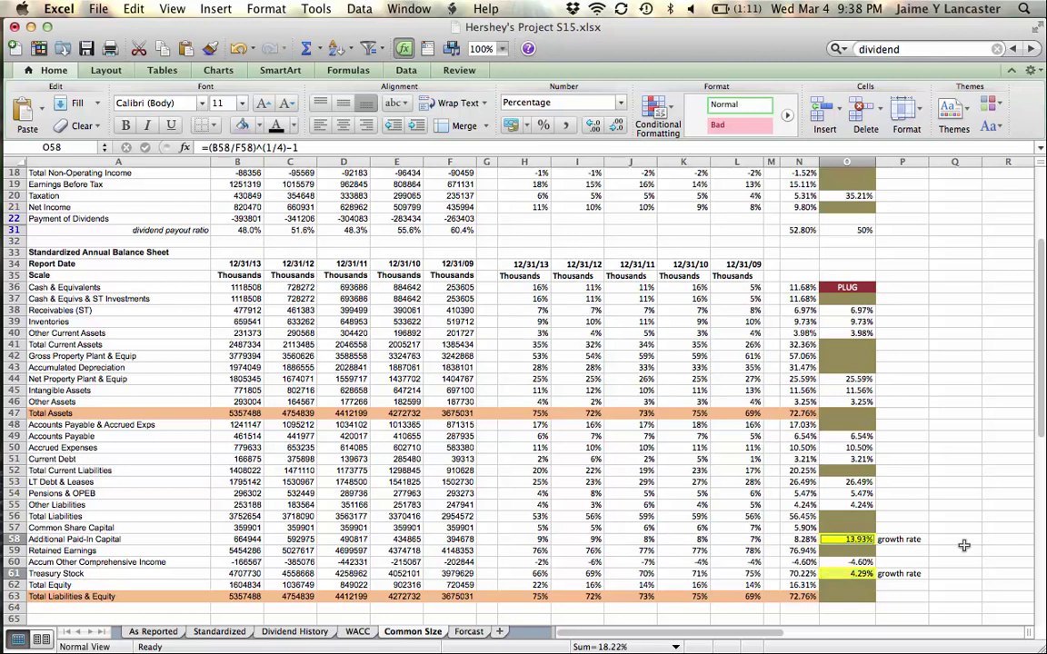
left_click(963, 545)
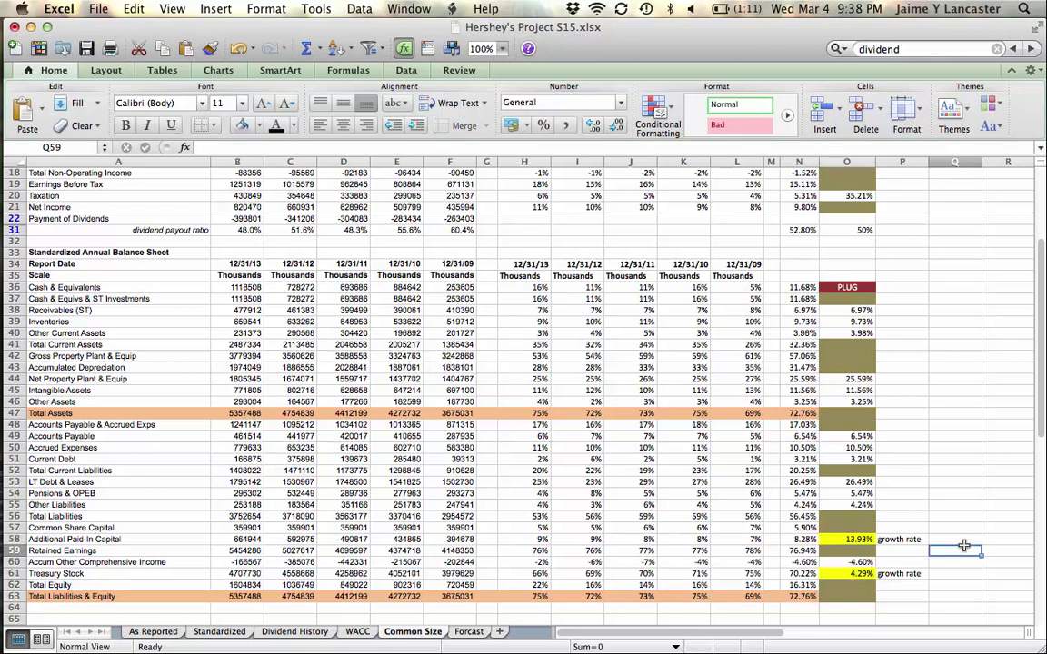
left_click(468, 631)
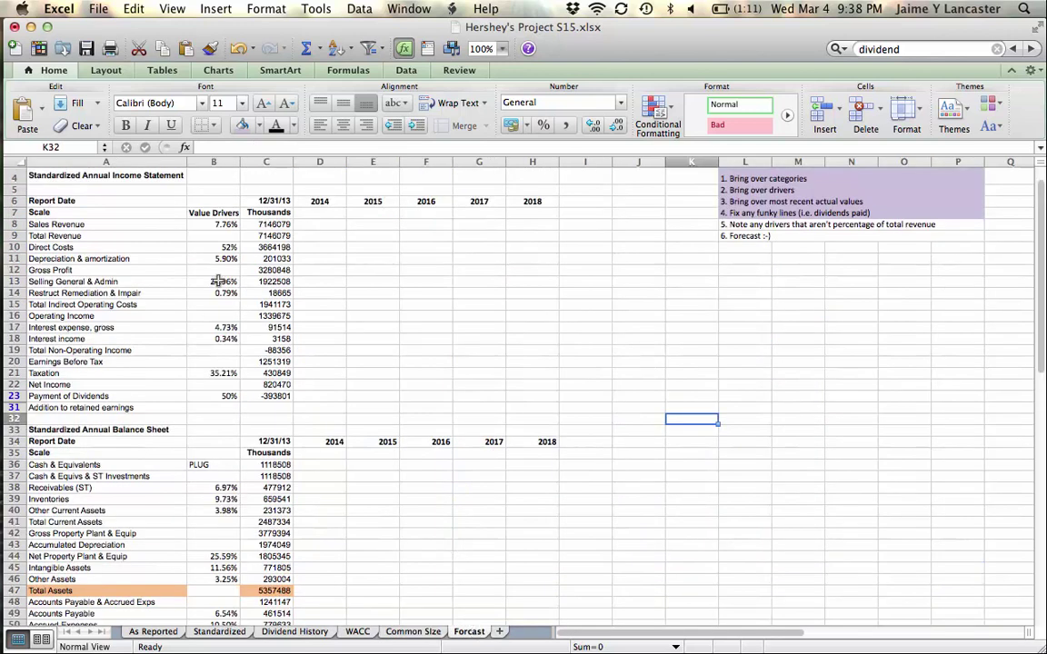
- Shade the Sales Revenue 7.76%, Additional Paid-In Capital 13.93% and Treasury Stock 4.29% drivers lavender
left_click(226, 225)
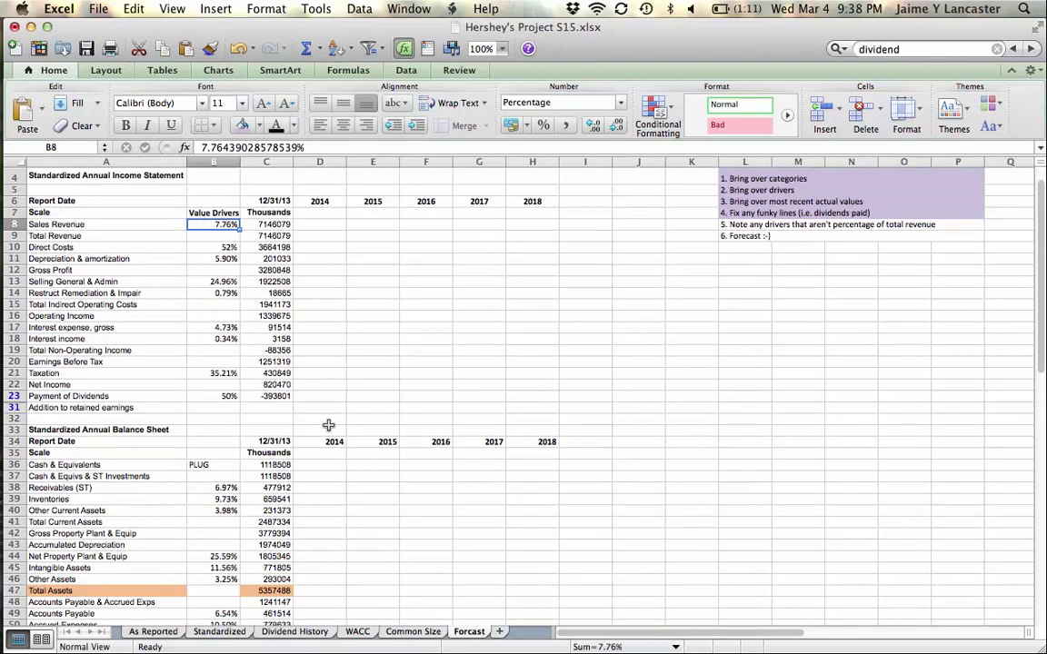
scroll(352, 459, "down", 3)
scroll(352, 459, "down", 1)
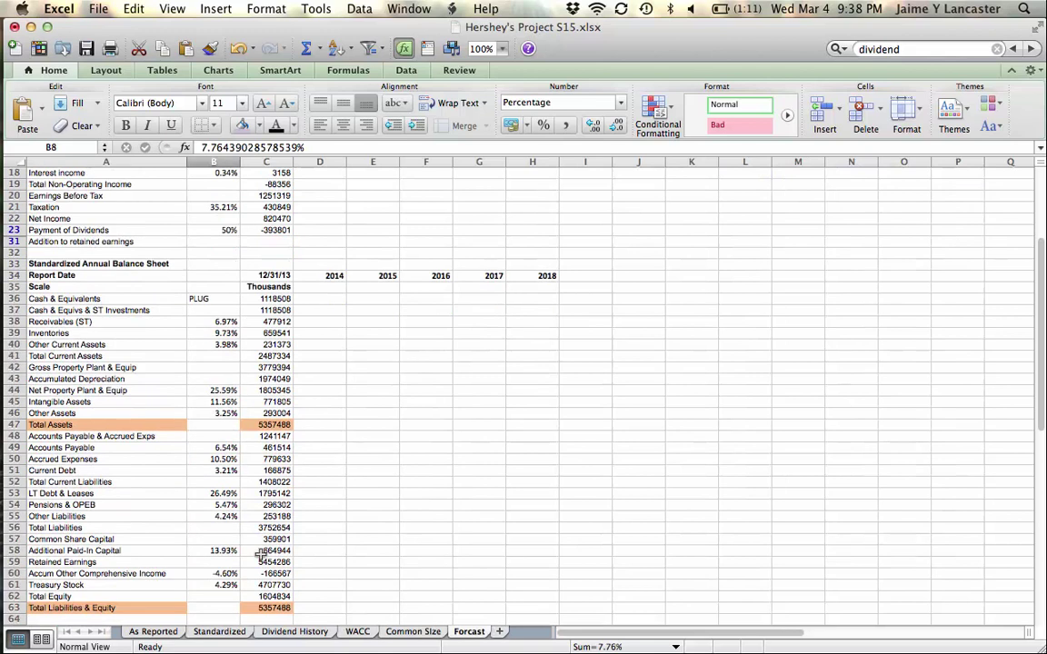
scroll(446, 555, "down", 1)
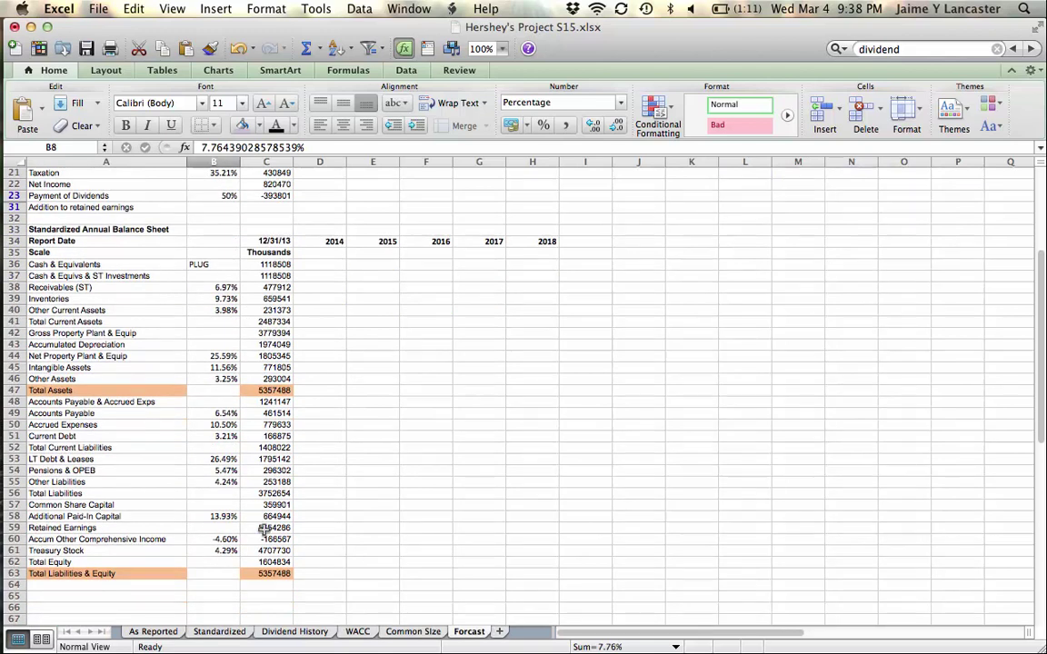
left_click(225, 516)
left_click(224, 550, "super")
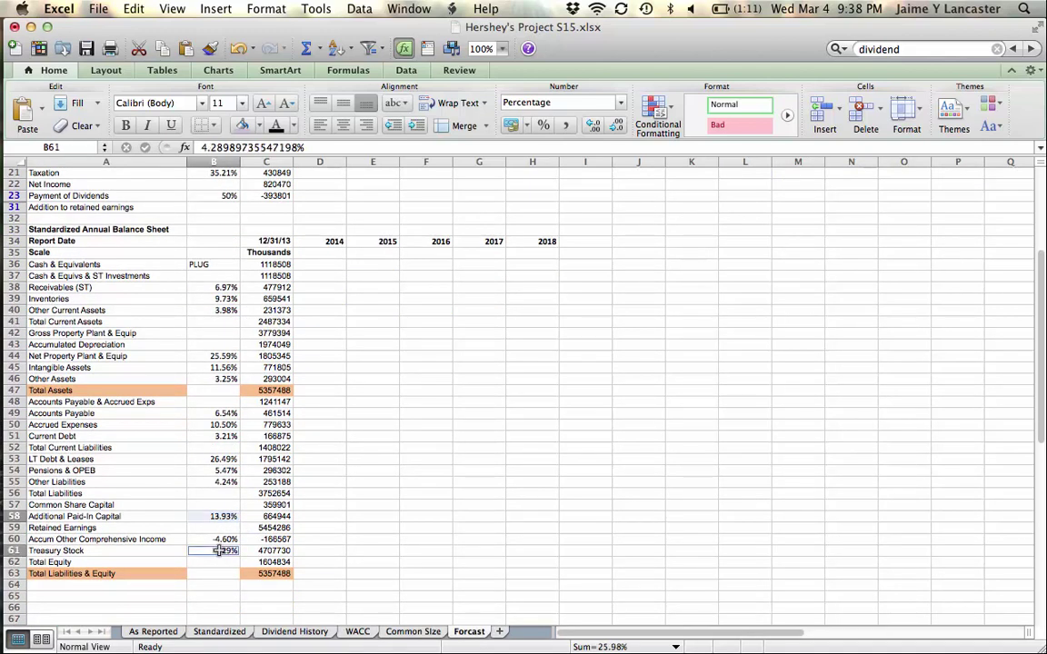
left_click(240, 127)
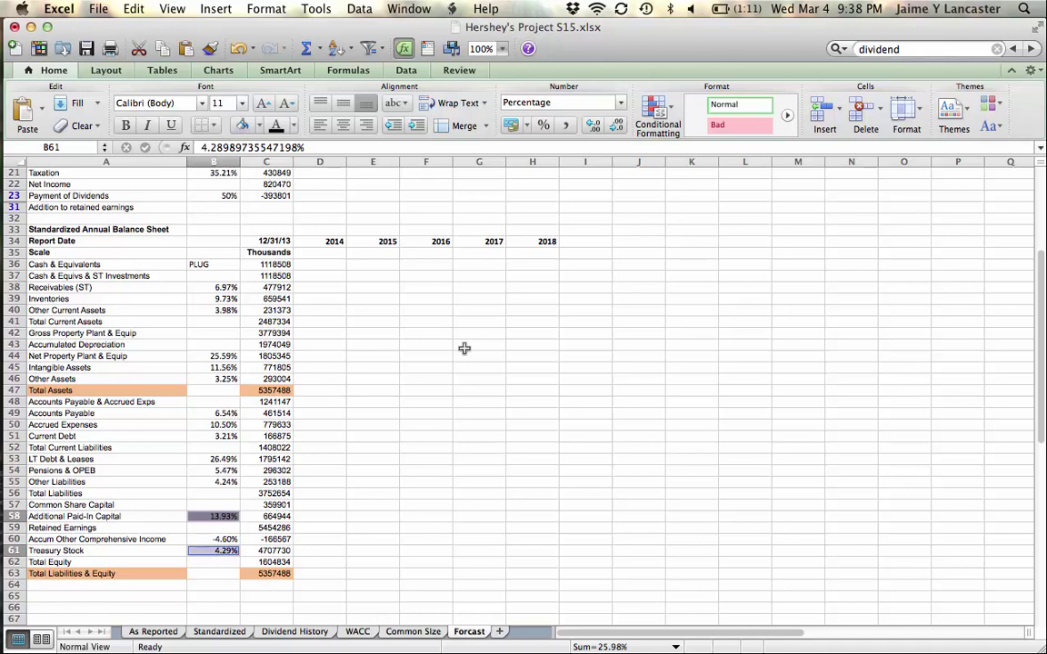
left_click(536, 454)
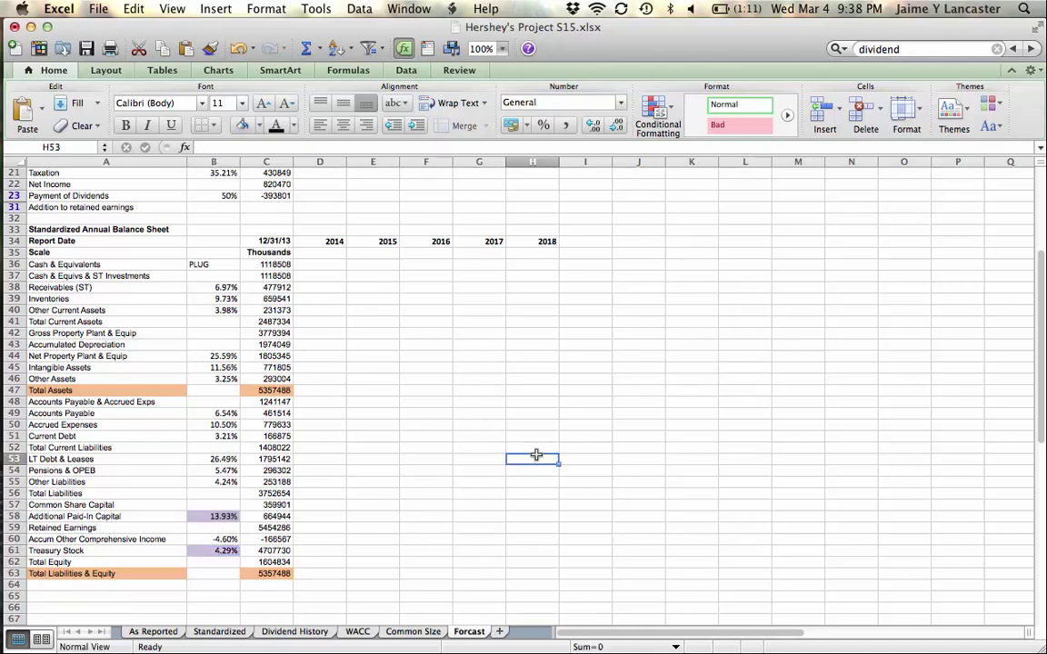
scroll(536, 454, "up", 7)
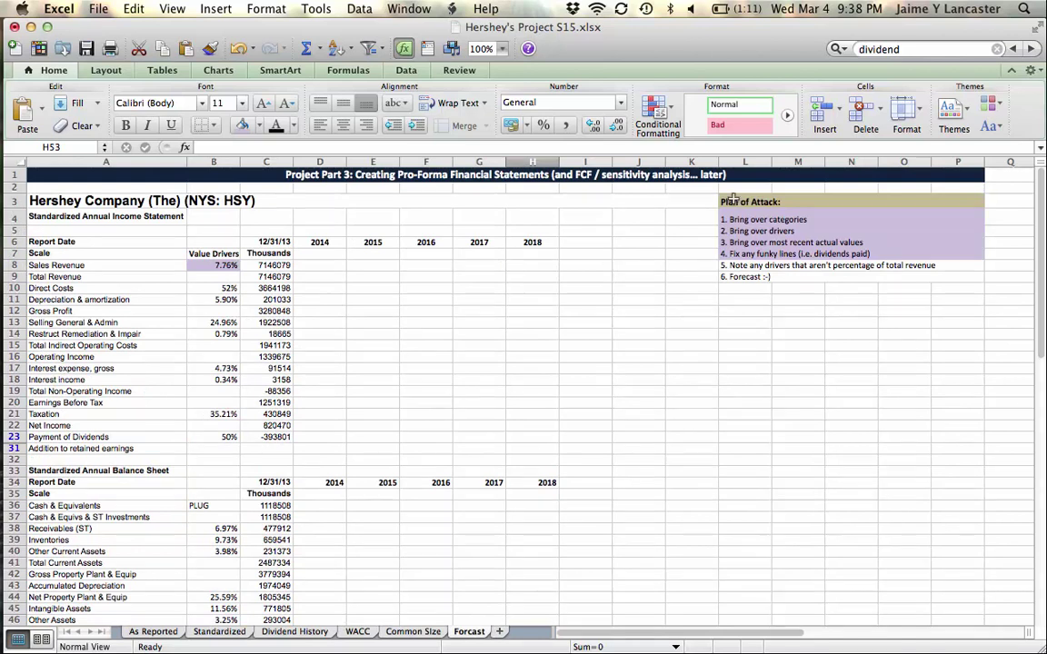
- Shade plan item 5 lavender as done and highlight item 6, Forecast, in yellow
left_click_drag(743, 266, 967, 265)
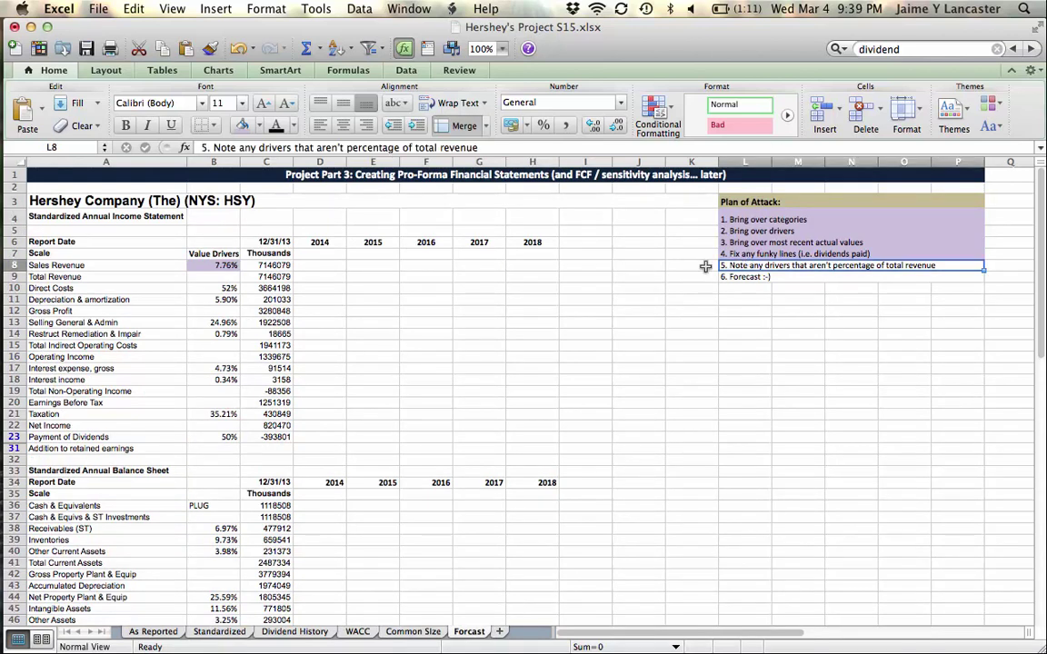
left_click(243, 126)
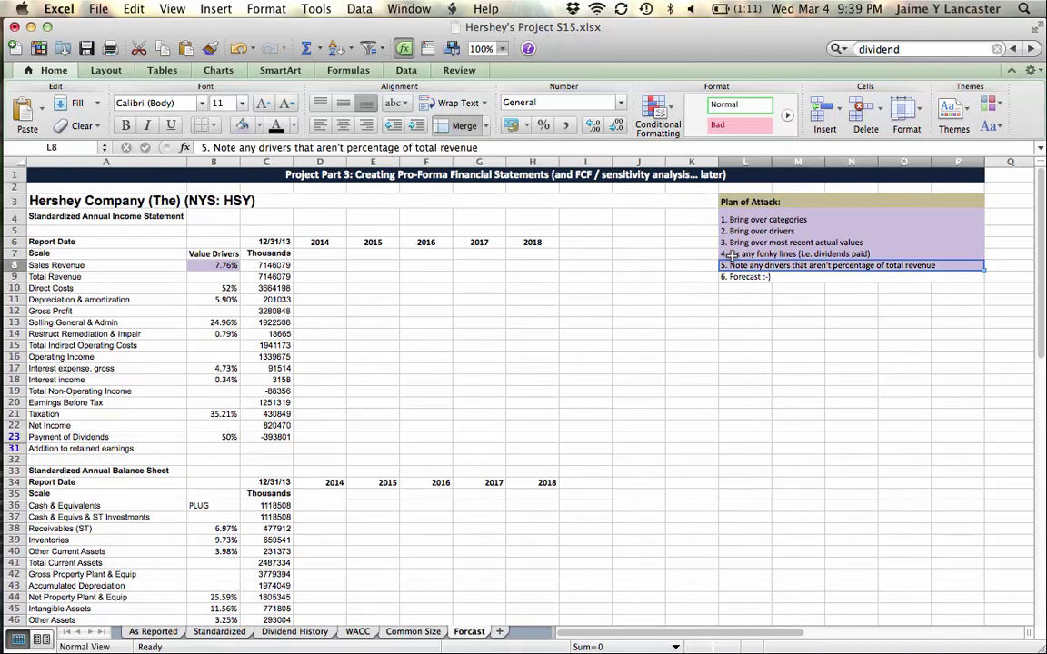
left_click_drag(754, 276, 967, 276)
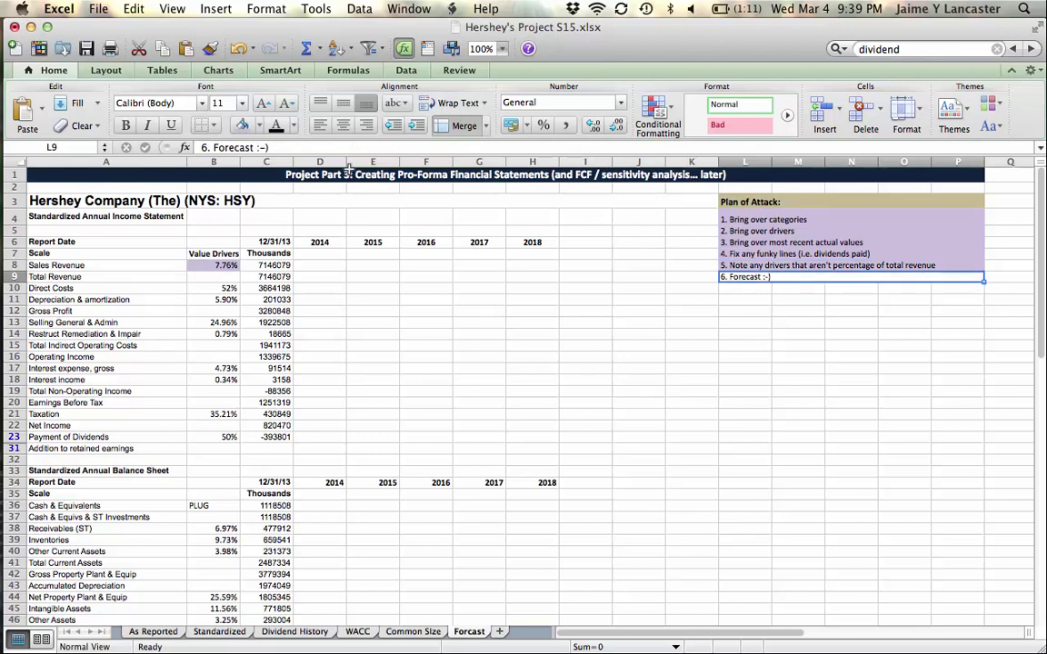
left_click(259, 125)
left_click(271, 247)
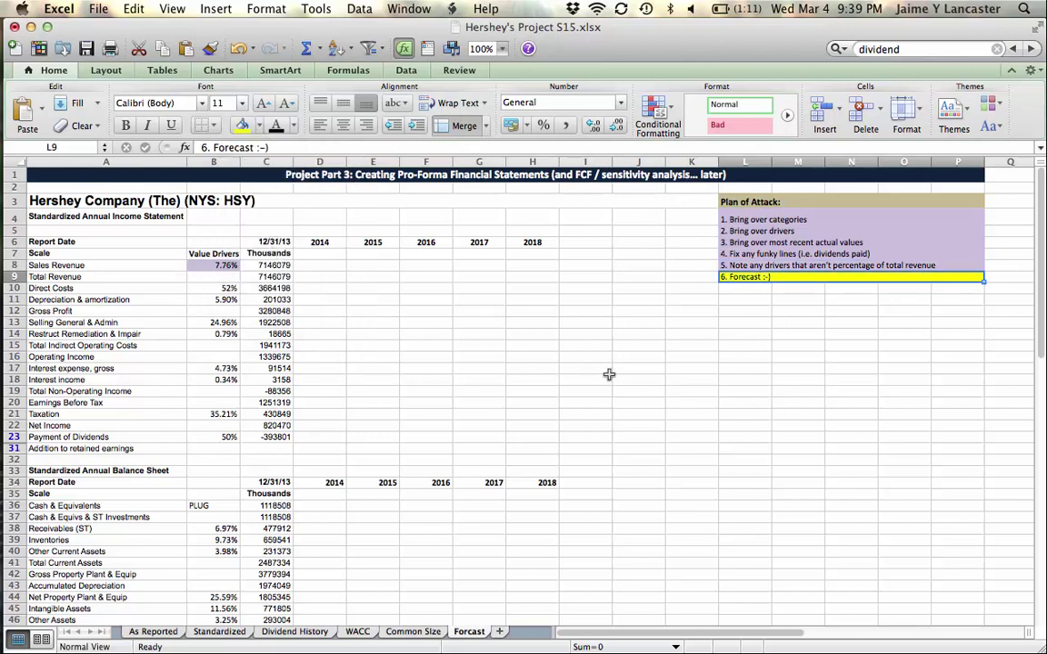
left_click(606, 380)
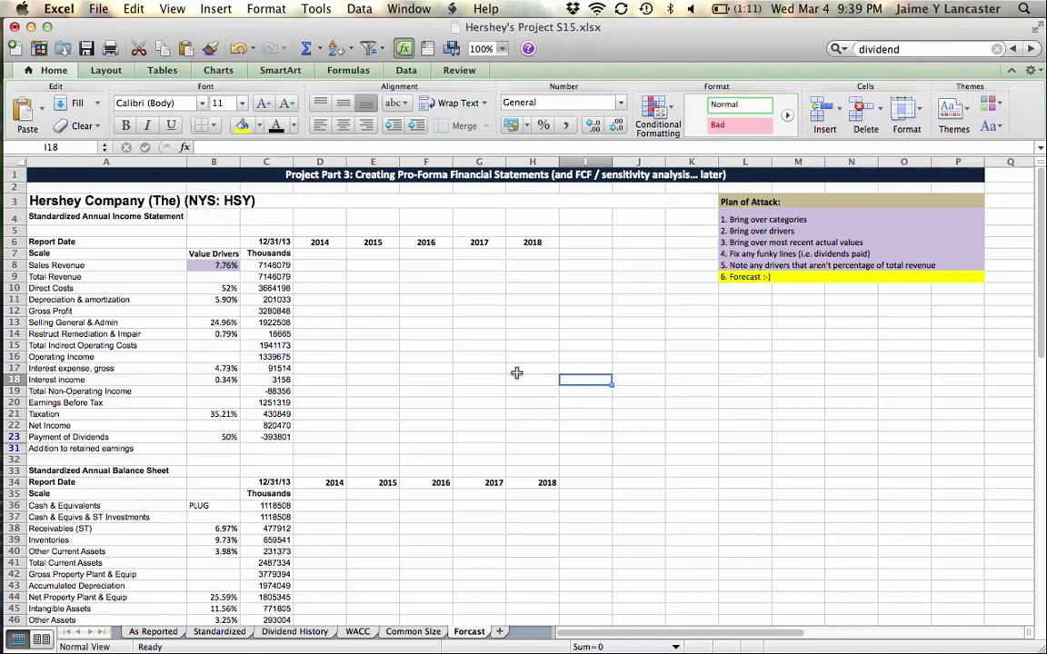
left_click(218, 264)
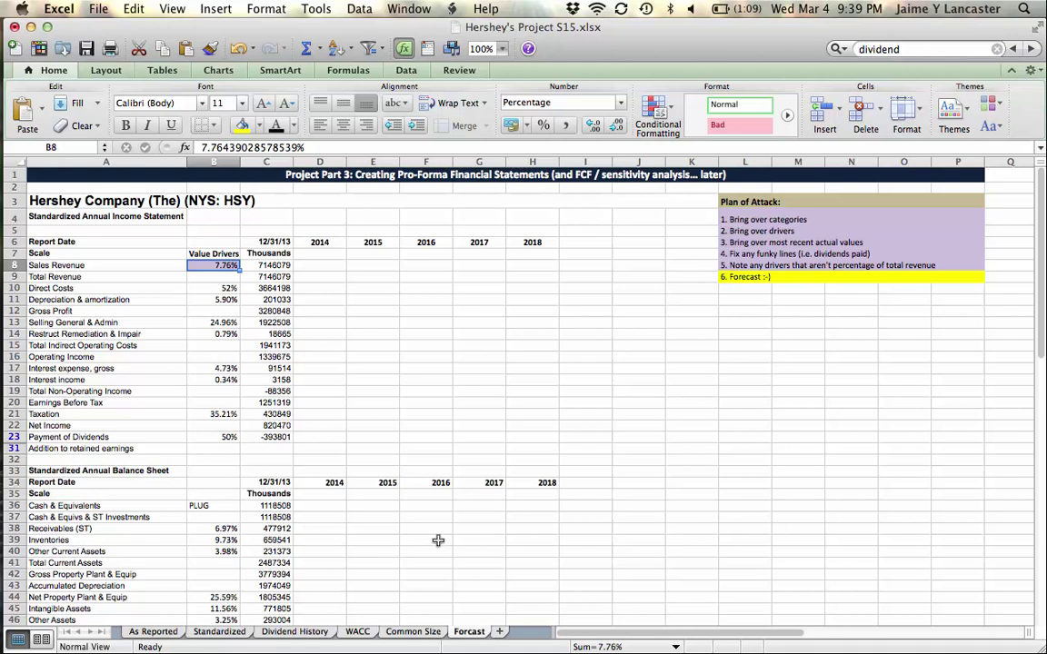
- Enter =C8*(1+$B$8) in D8 so 2014 Sales Revenue shows 7700928.46
left_click(314, 263)
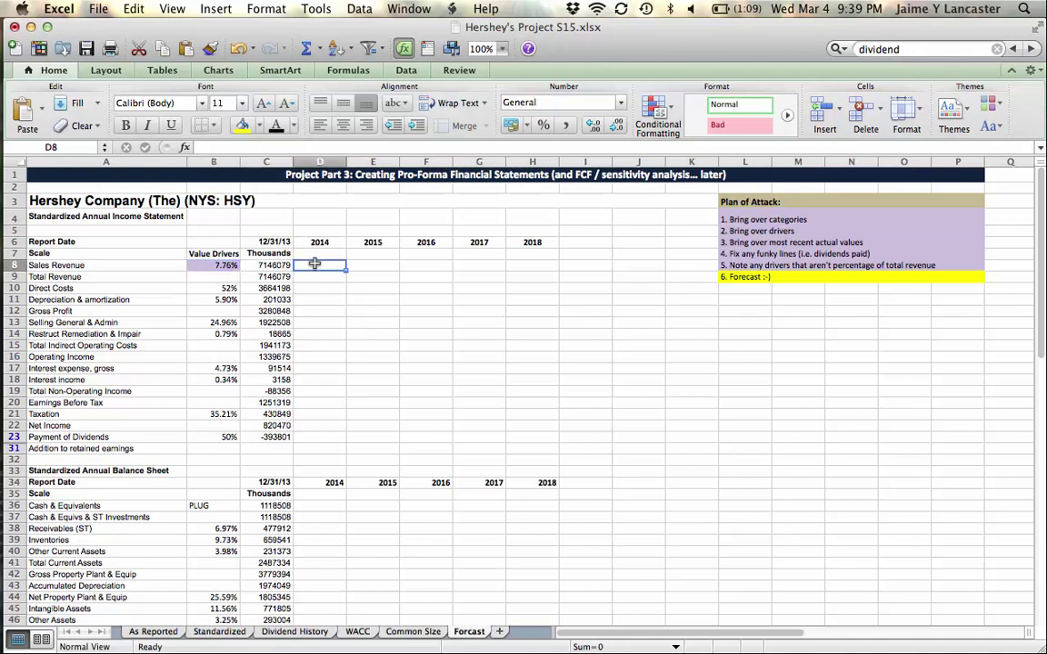
type("=")
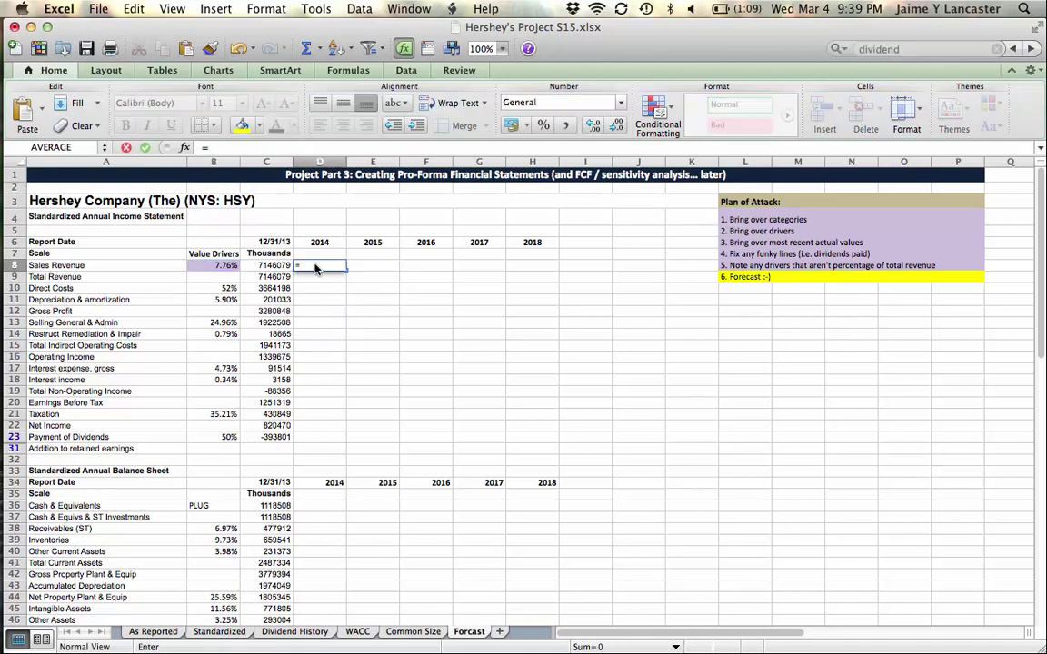
left_click(285, 267)
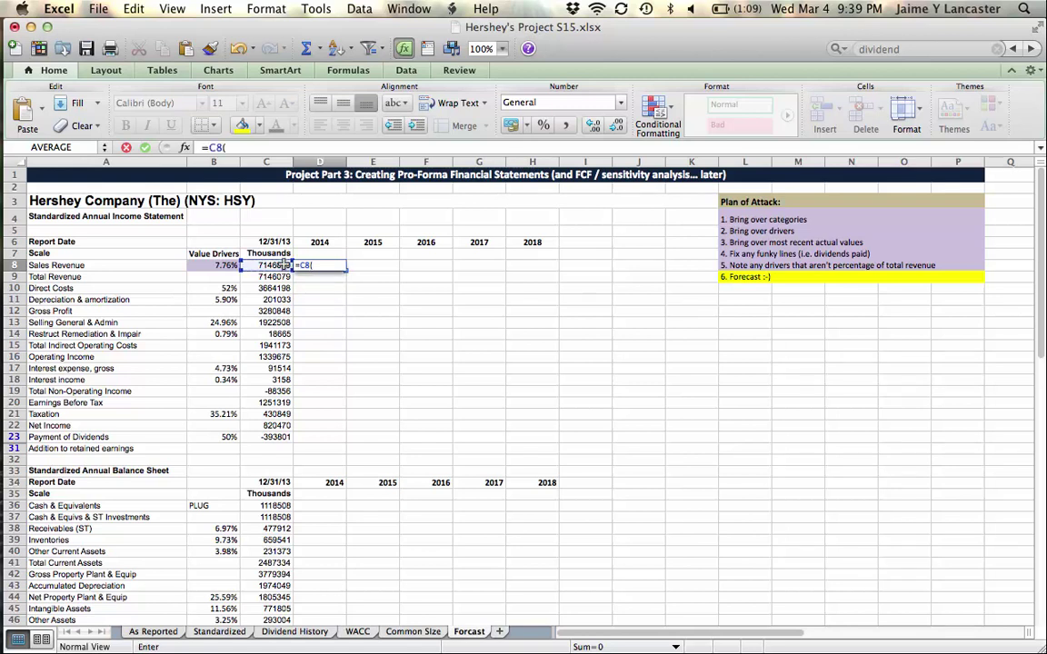
type("*(1+")
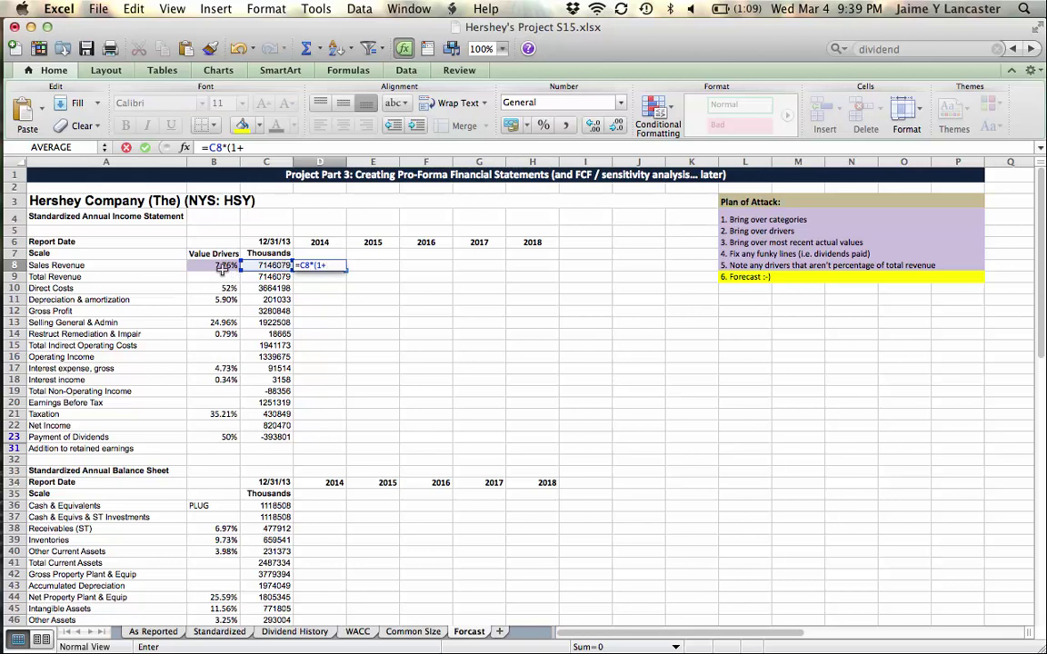
left_click(222, 267)
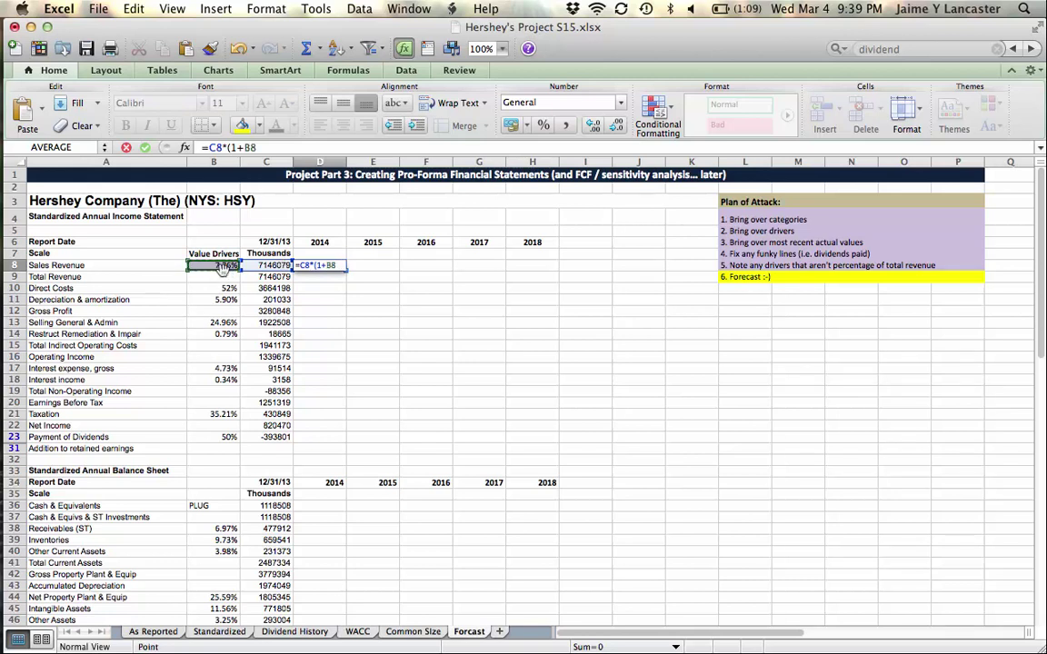
key("super+t")
type(")")
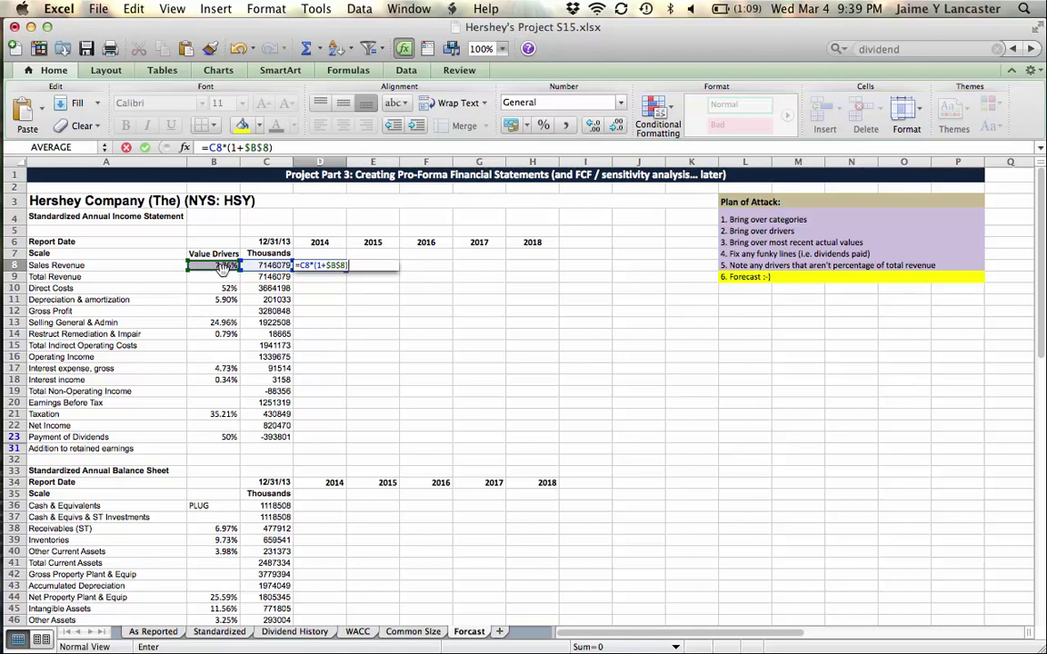
key("Return")
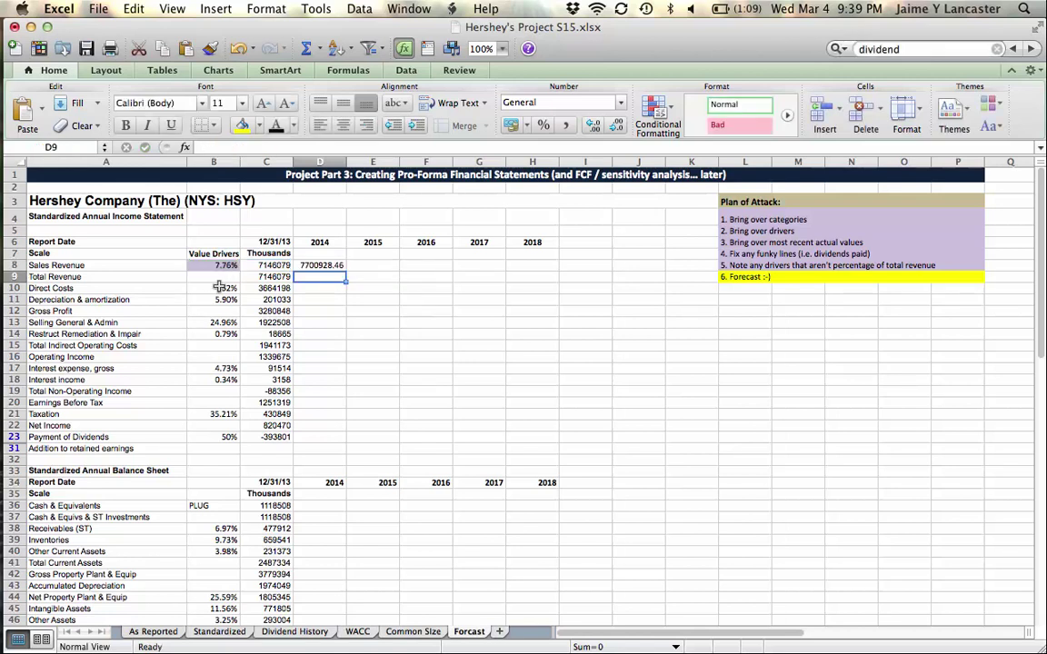
type("=")
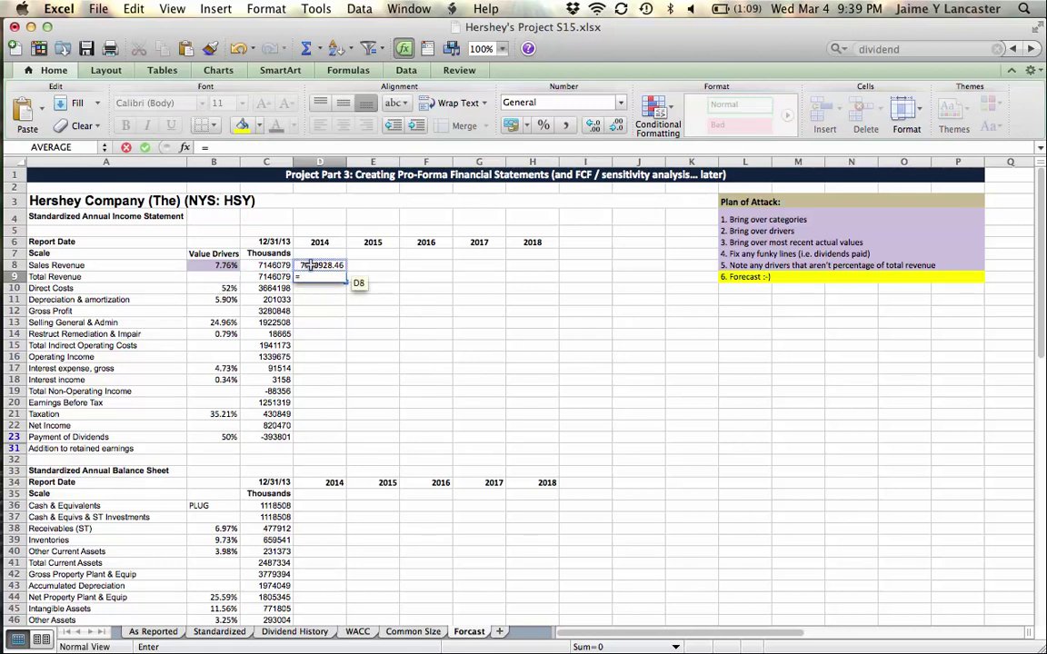
- Set 2014 Total Revenue to =D8 and Direct Costs to =$B$10*D9, about 4004483
left_click(310, 265)
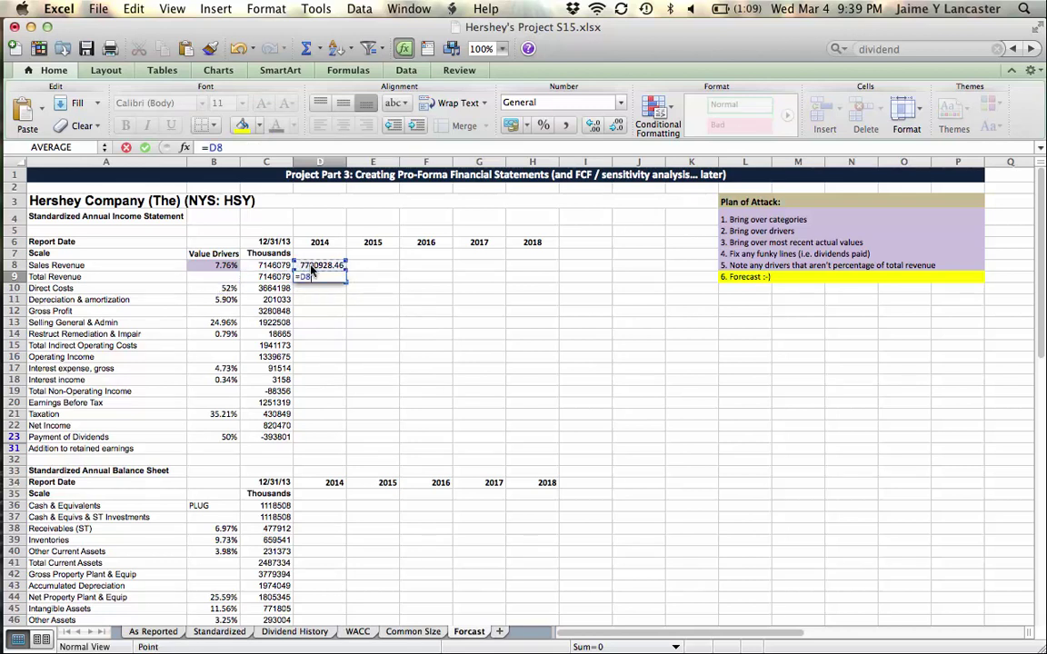
key("Return")
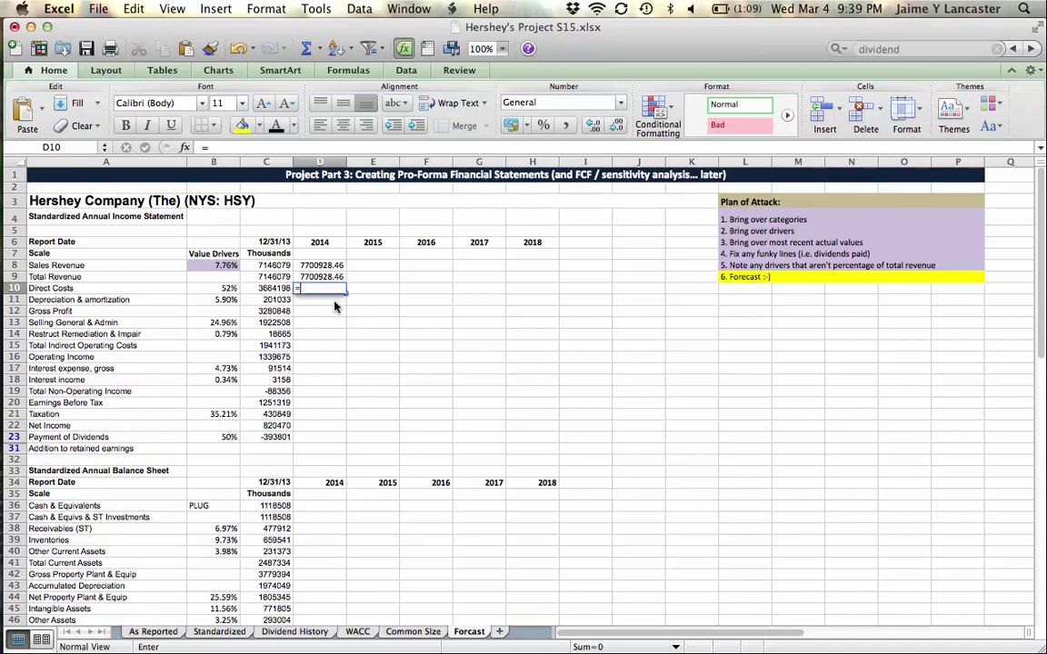
type("=")
left_click(230, 288)
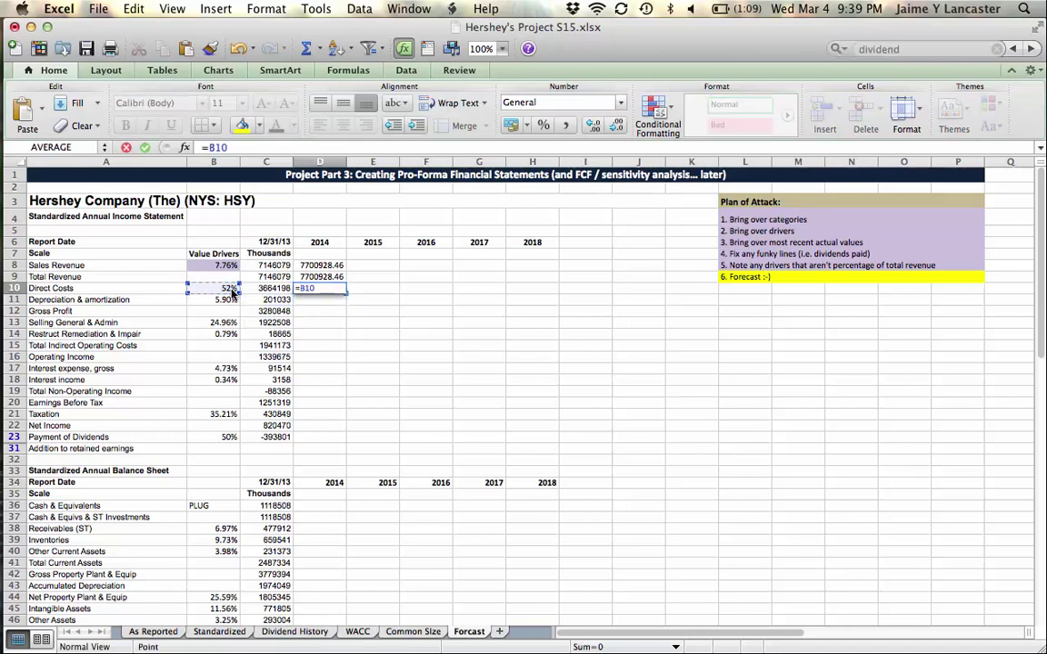
key("super+t")
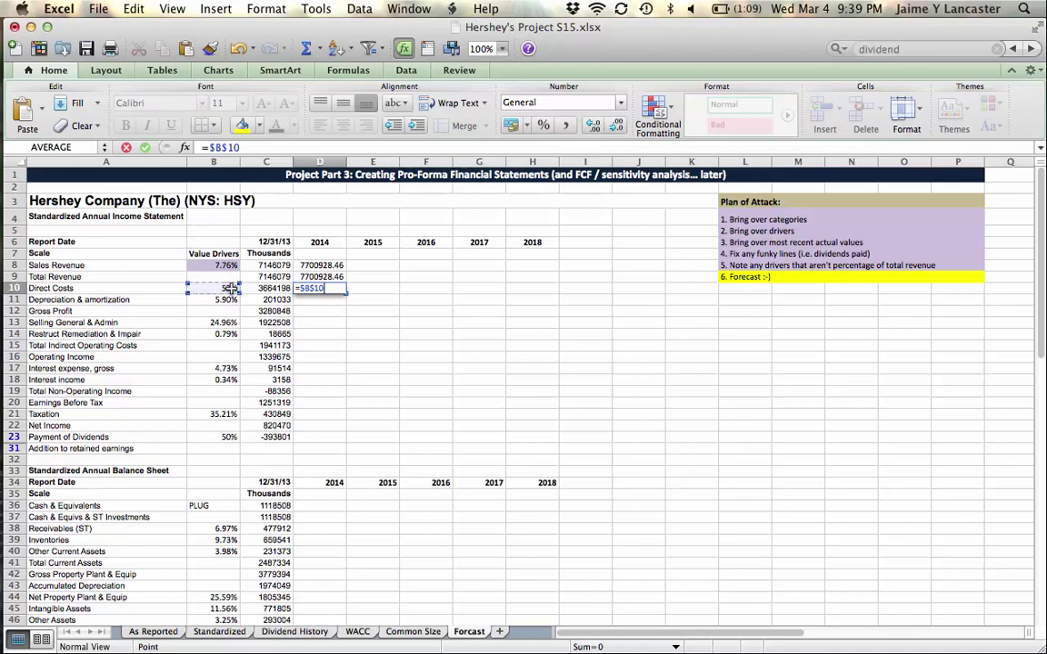
type("*")
left_click(335, 275)
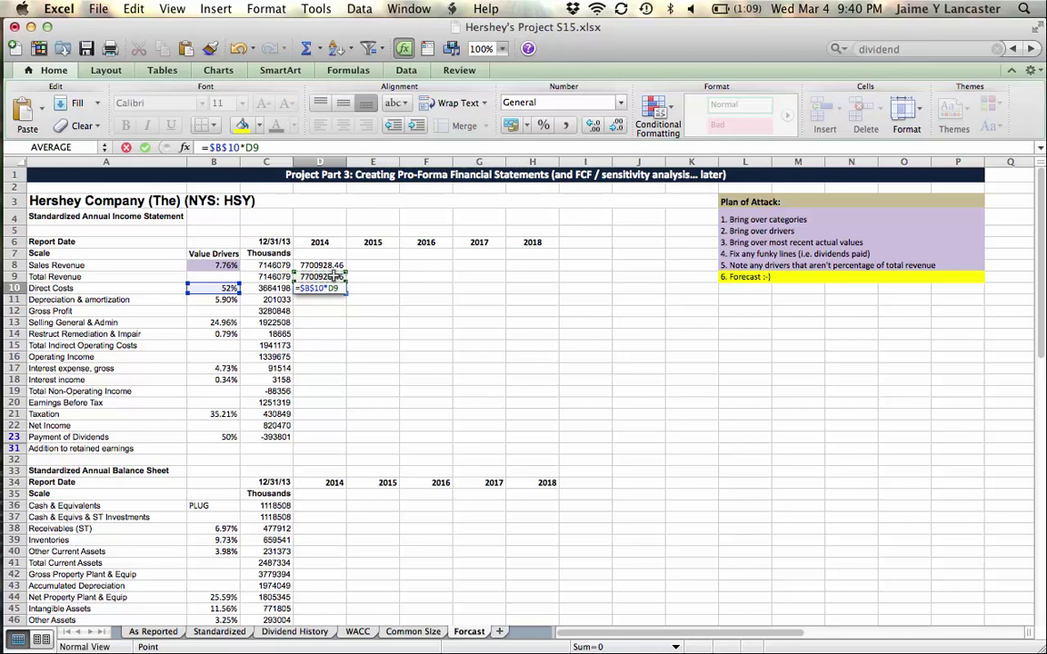
key("Return")
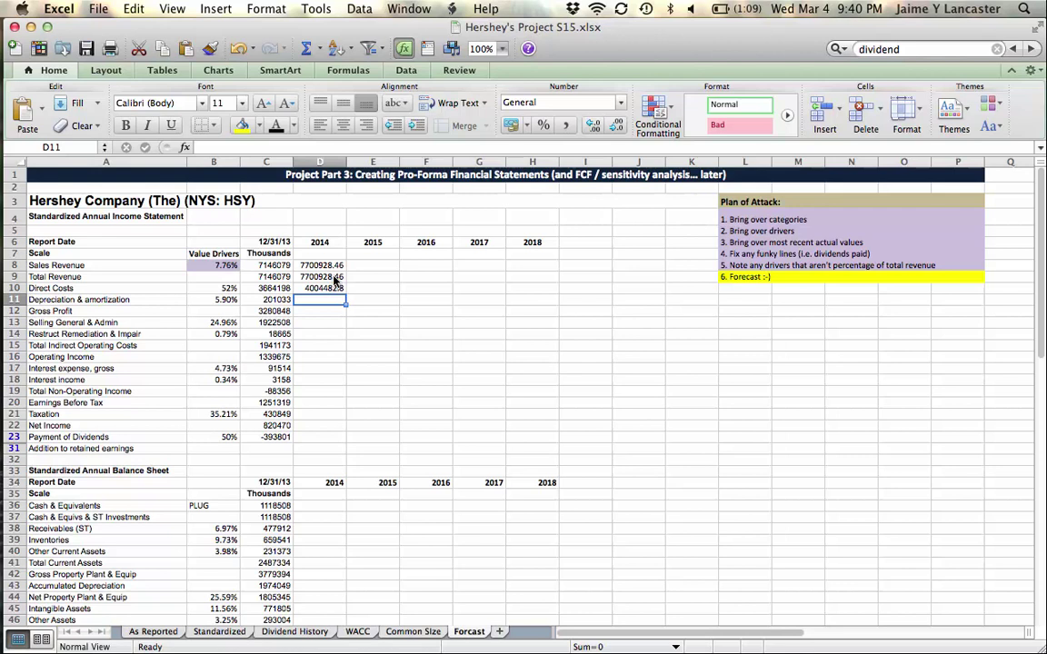
- Forecast 2014 Depreciation & amortization in D11 as =$B$11*average(C42:D42), giving 222966.821
type("=")
left_click(228, 300)
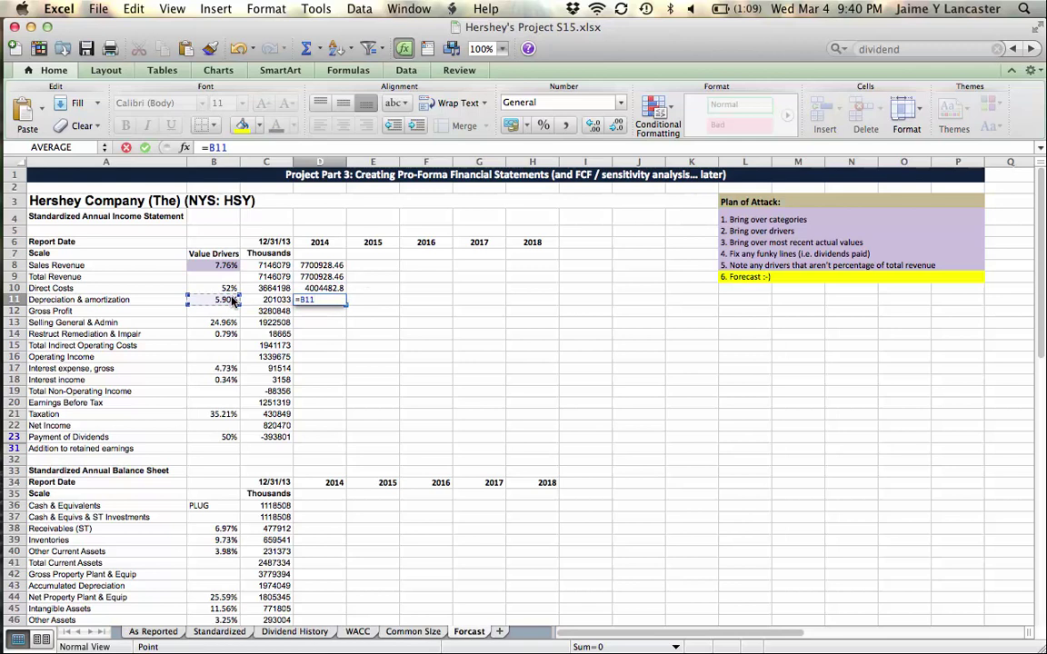
key("super+t")
type("*")
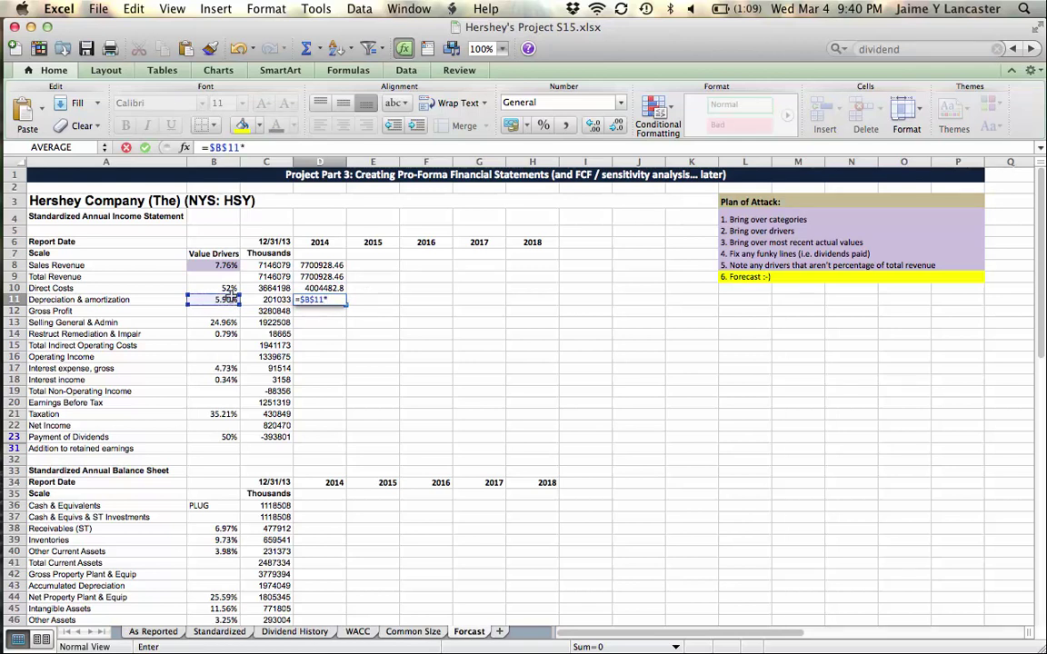
type("average")
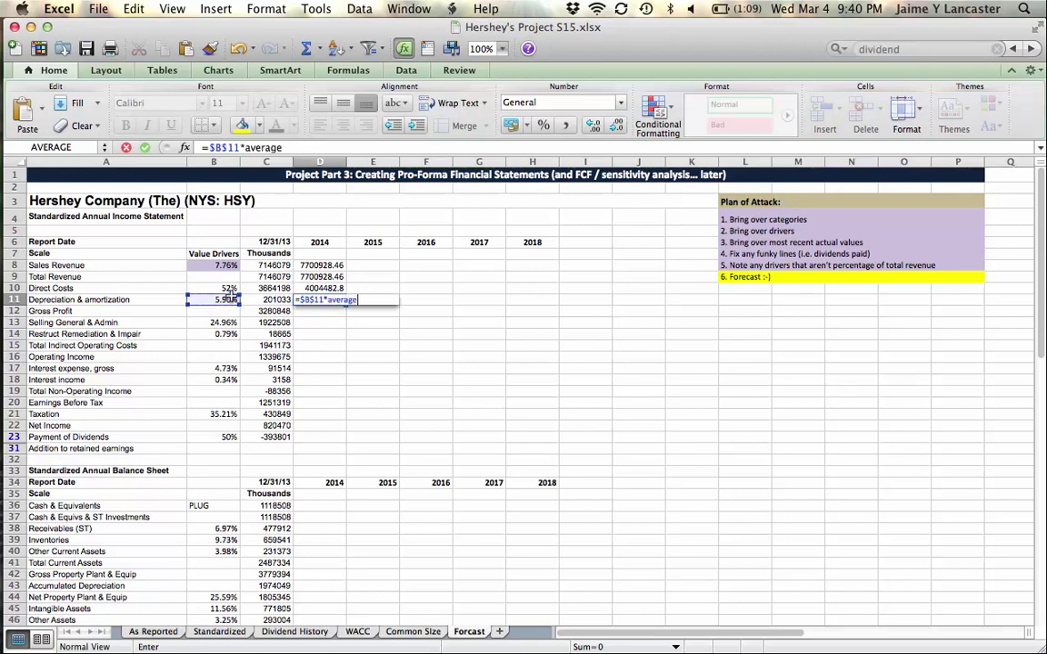
type("(")
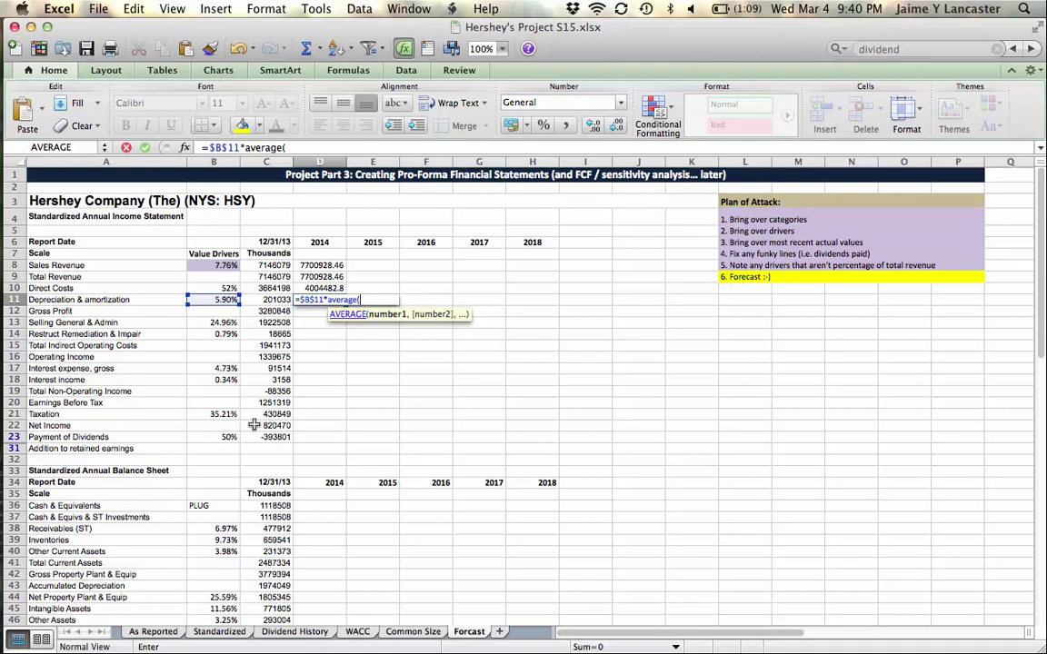
scroll(253, 424, "down", 1)
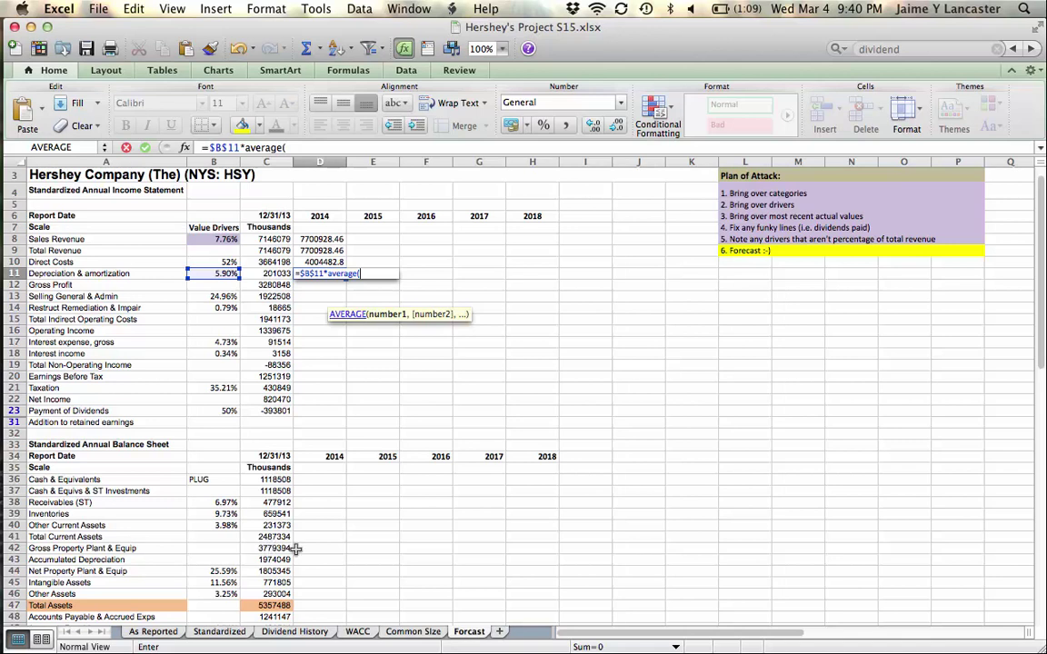
left_click_drag(277, 549, 318, 551)
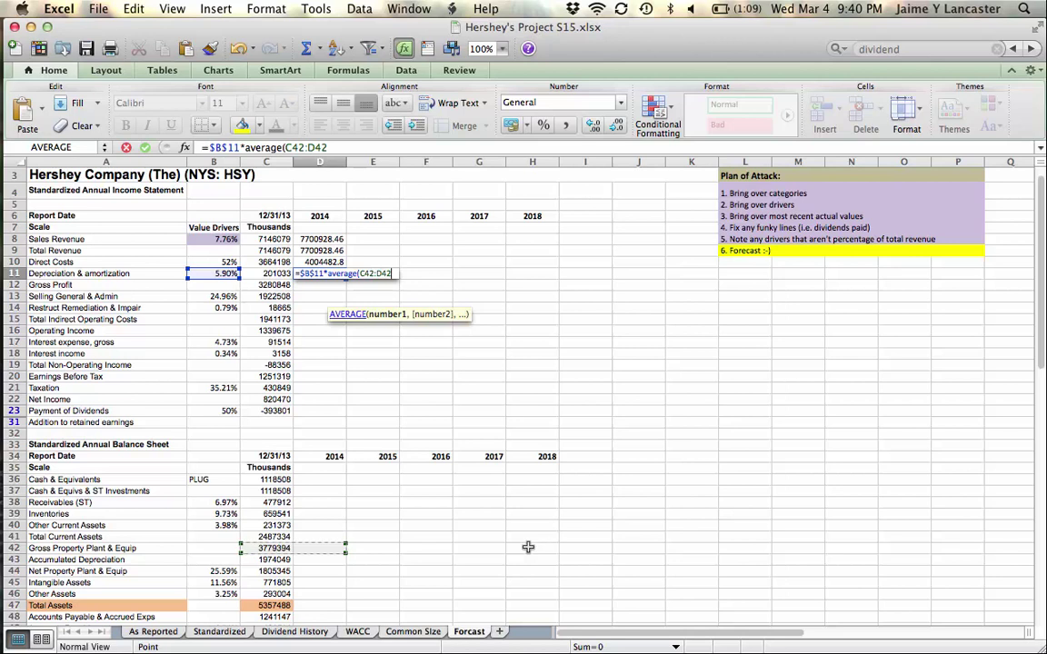
type(")")
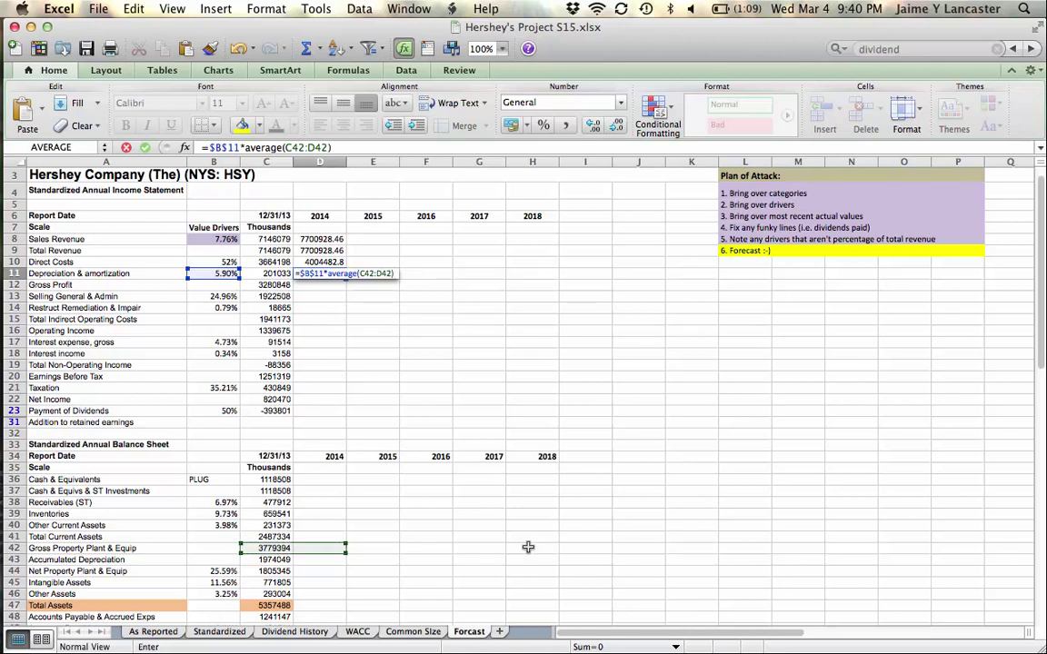
key("Return")
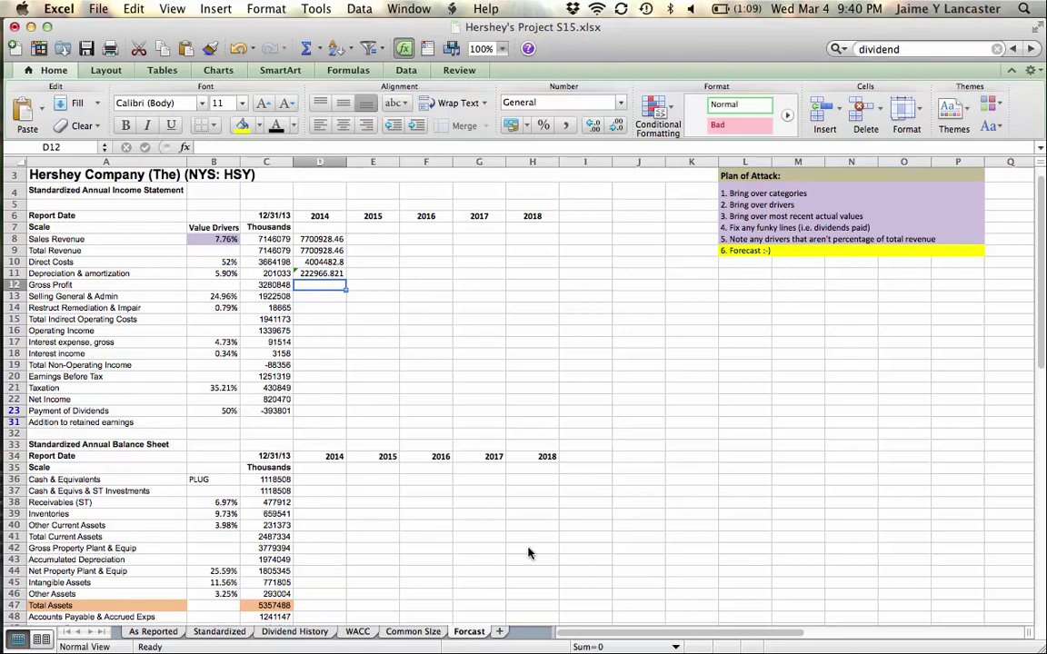
- Enter 2014 Gross Profit as Total Revenue minus Direct Costs minus depreciation, 3473478.84
type("=")
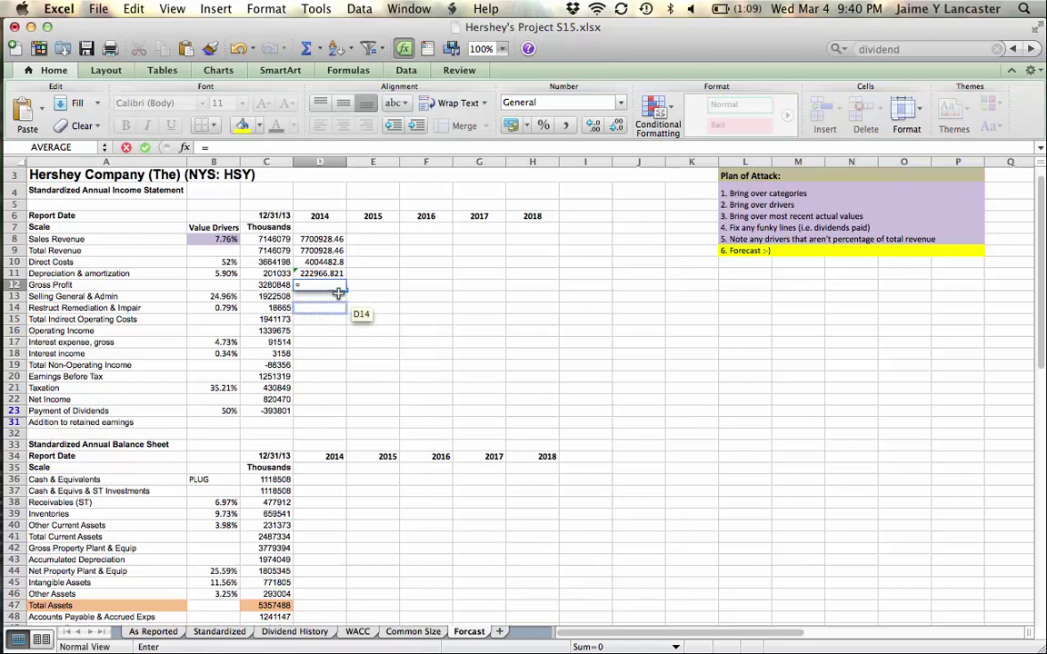
left_click(327, 251)
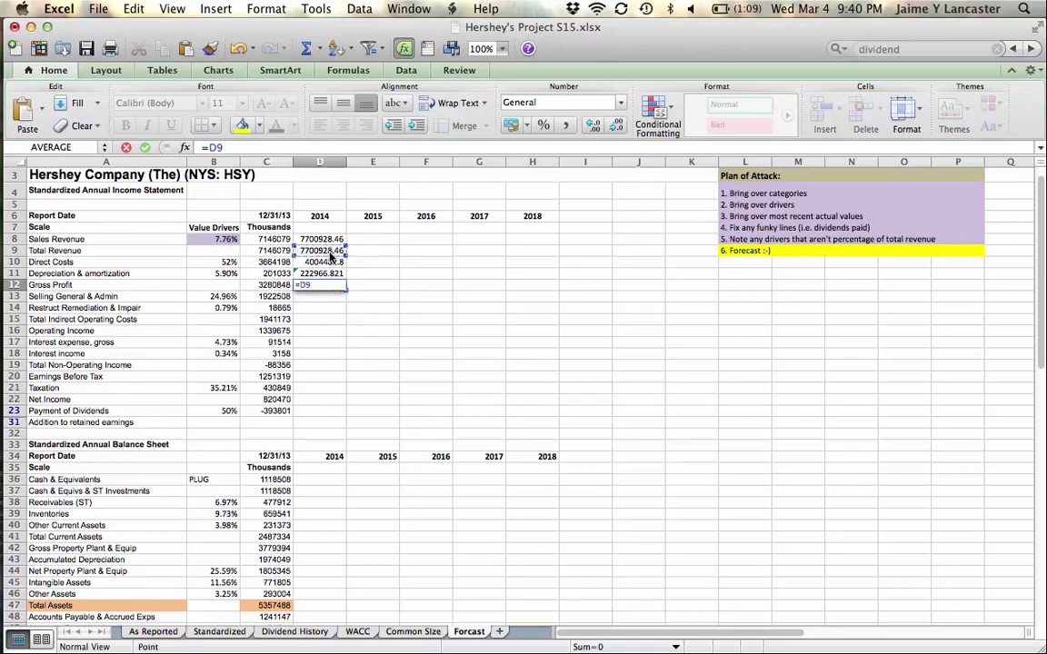
type("-")
left_click(322, 261)
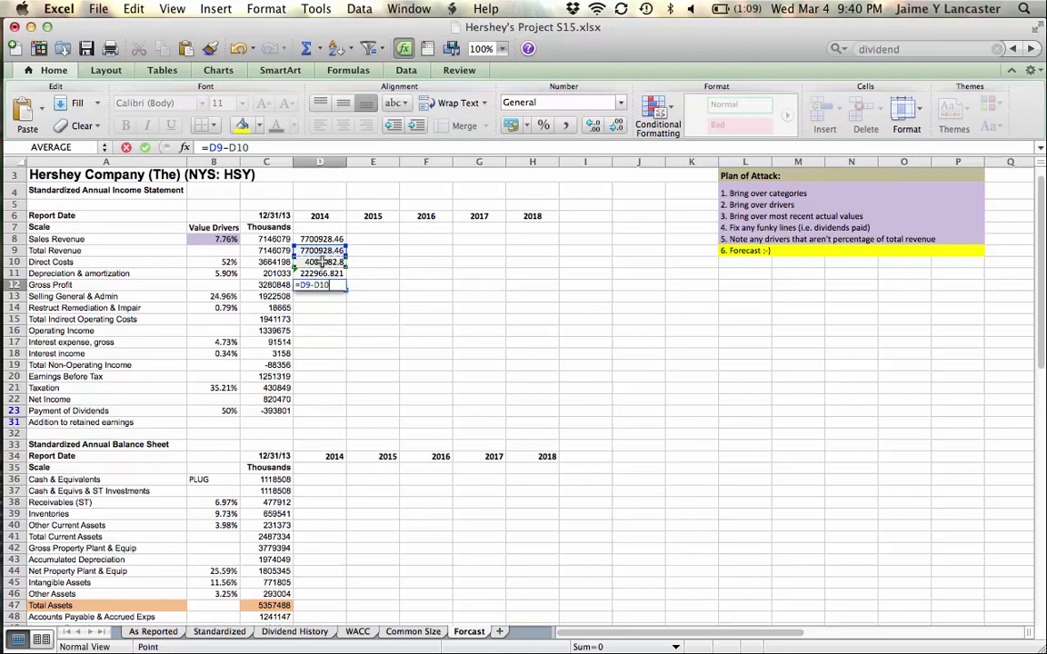
type("-")
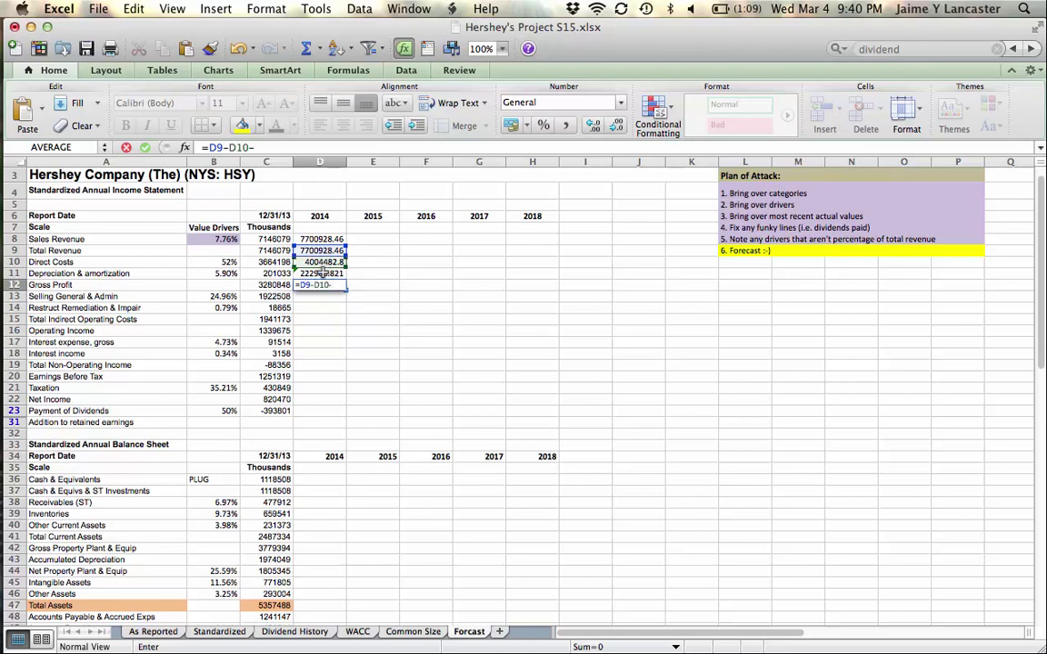
left_click(322, 273)
key("Return")
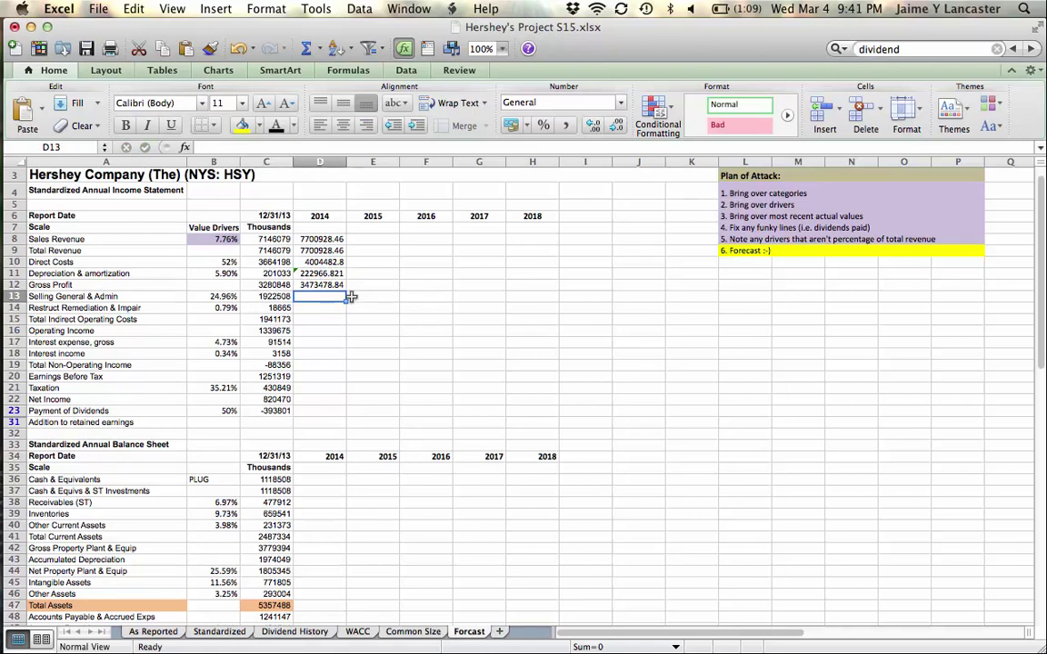
- Forecast 2014 Selling General & Admin as =$B$13*D9, giving 1922348.84
type("=")
left_click(227, 297)
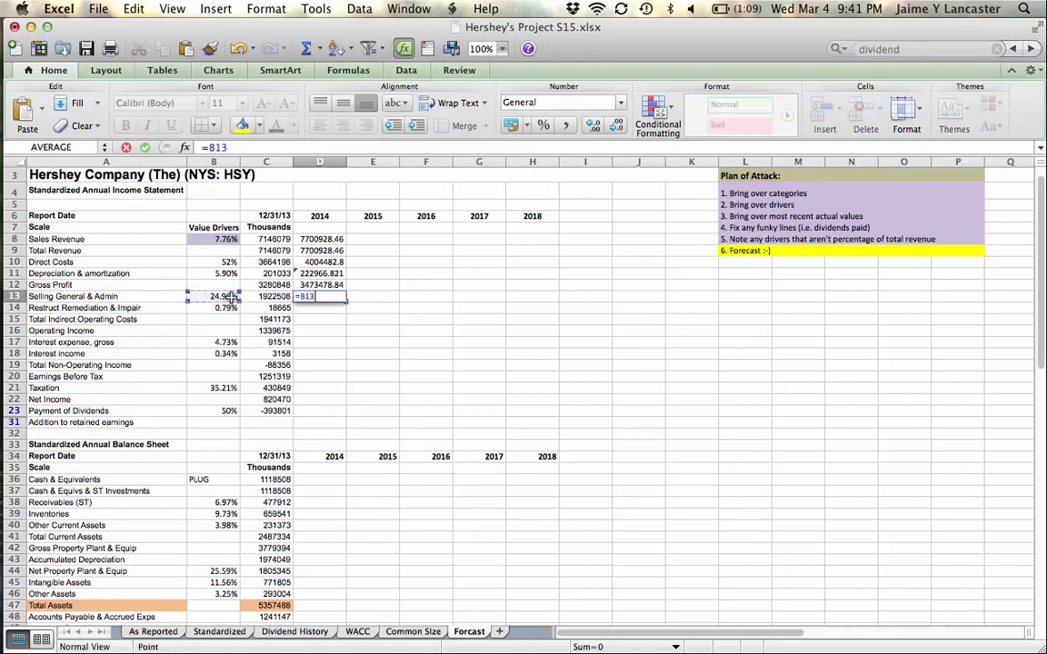
key("super+t")
type("*")
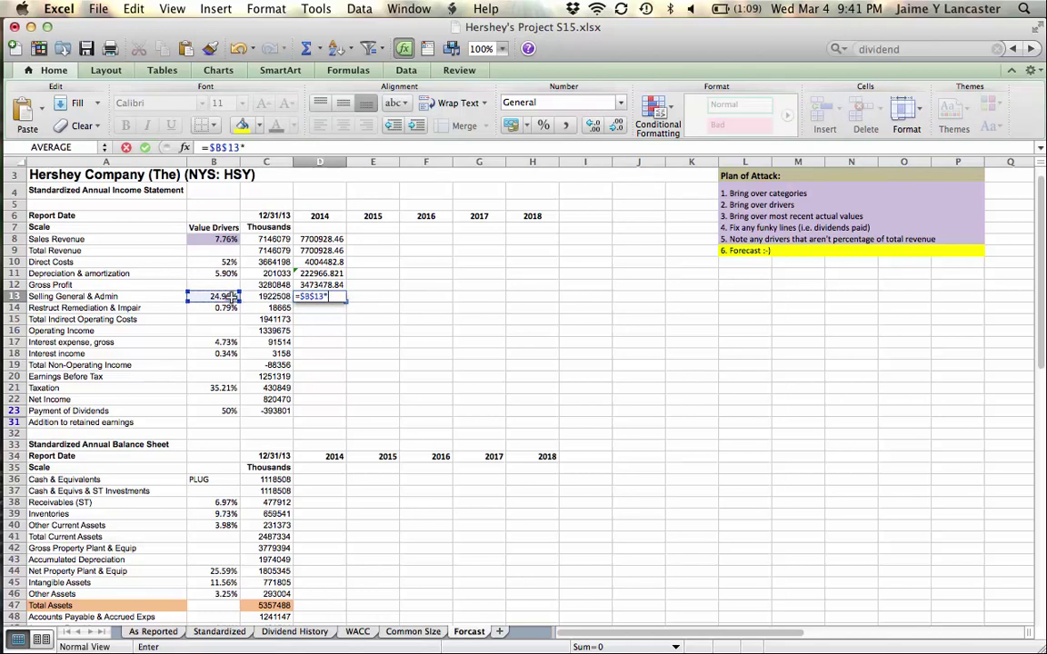
left_click(325, 249)
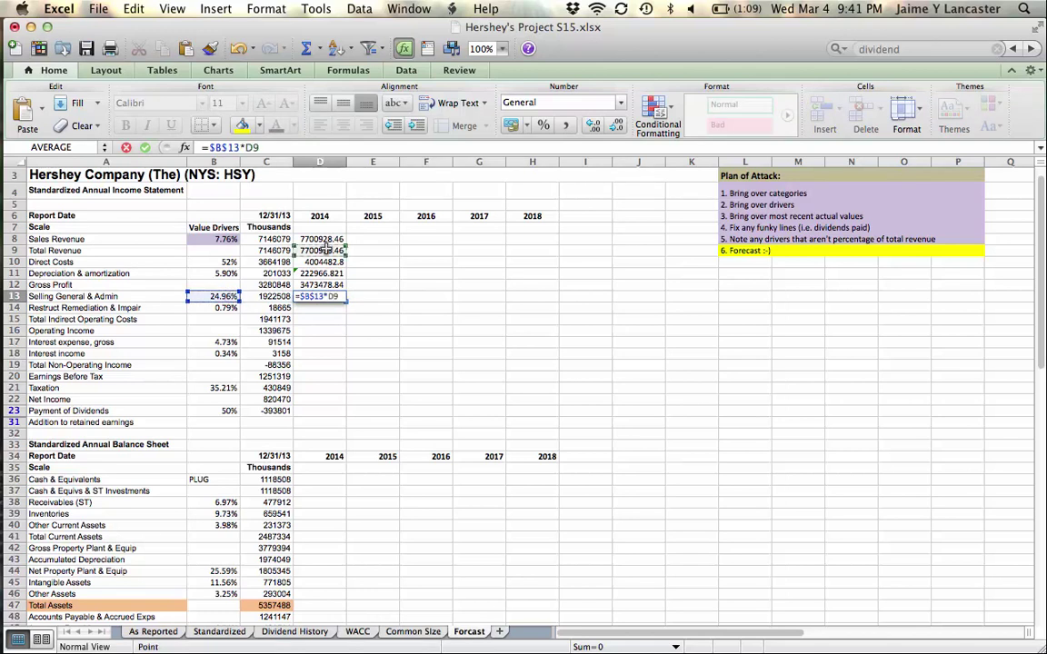
key("Return")
- Forecast 2014 Restructuring as =$B$14*D9, giving 60964.519
type("=")
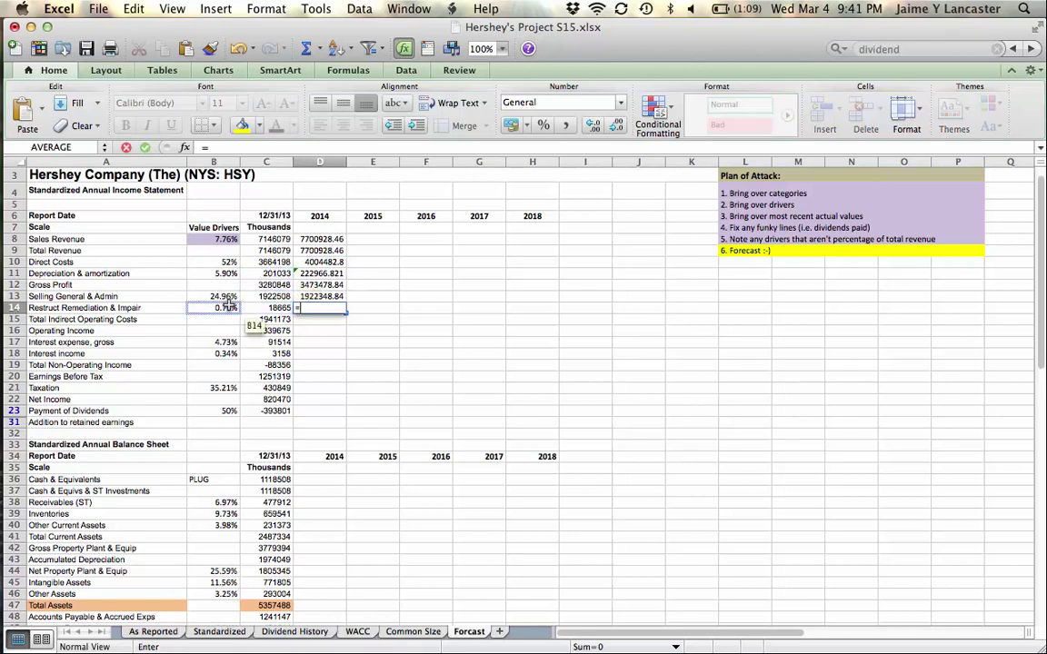
left_click(228, 306)
key("F4")
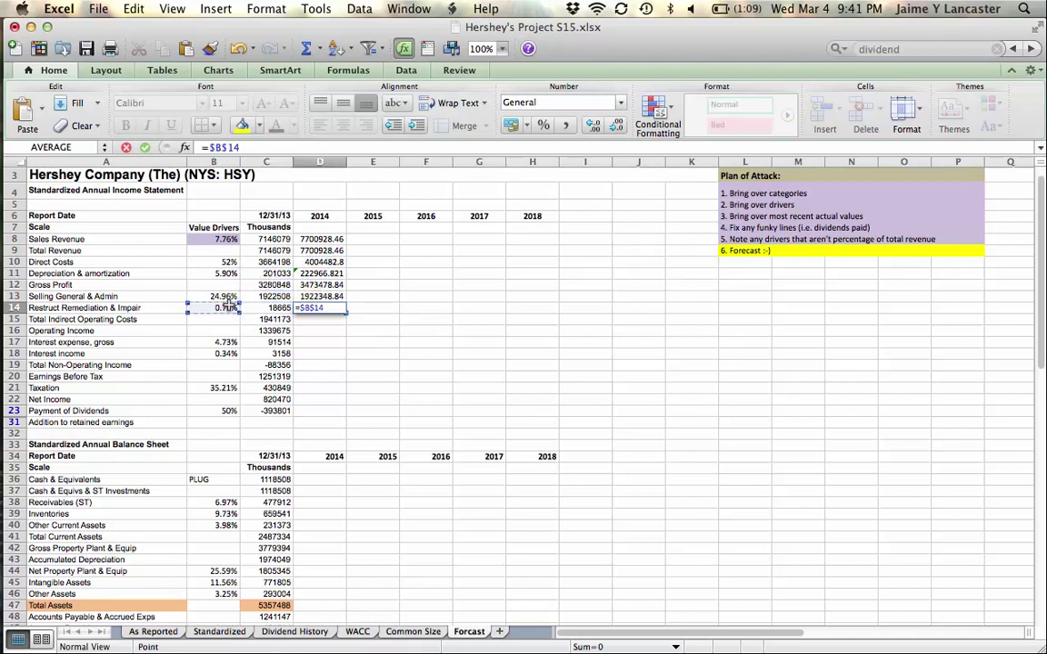
type("*")
left_click(318, 249)
key("Return")
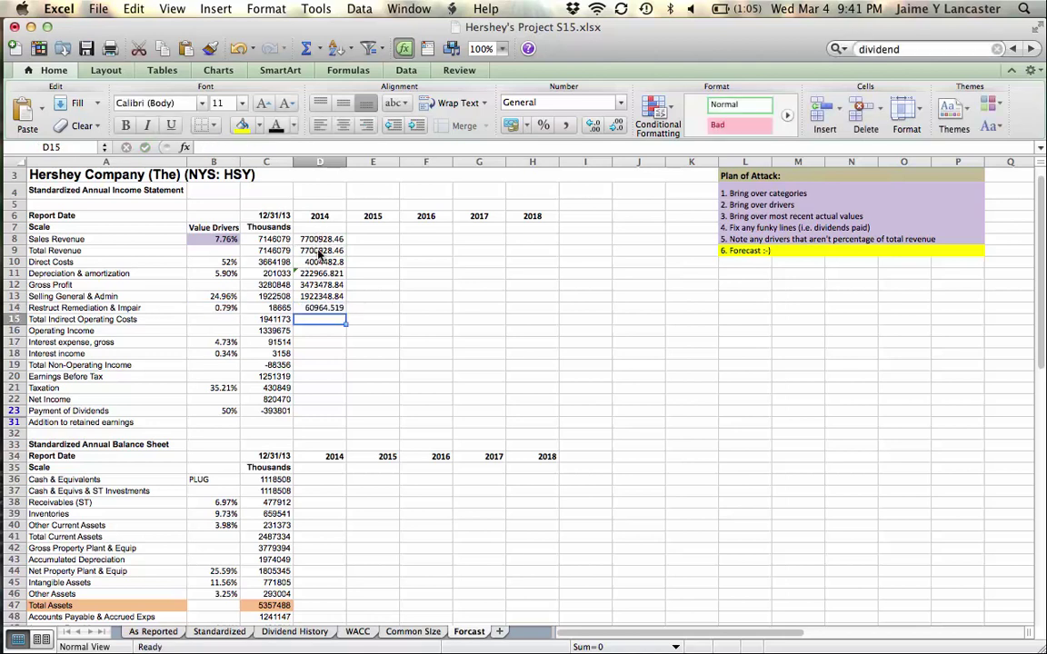
- Build the 2014 Total Indirect Operating Costs formula =D13+D14 in D15
type("=")
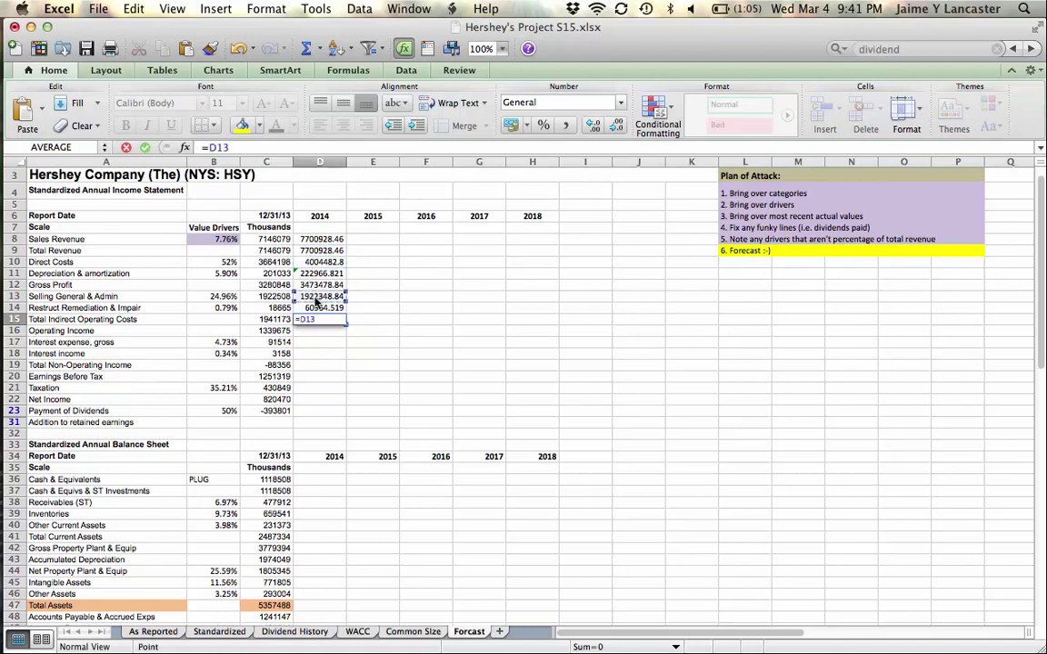
left_click(313, 297)
type("+")
left_click(313, 307)
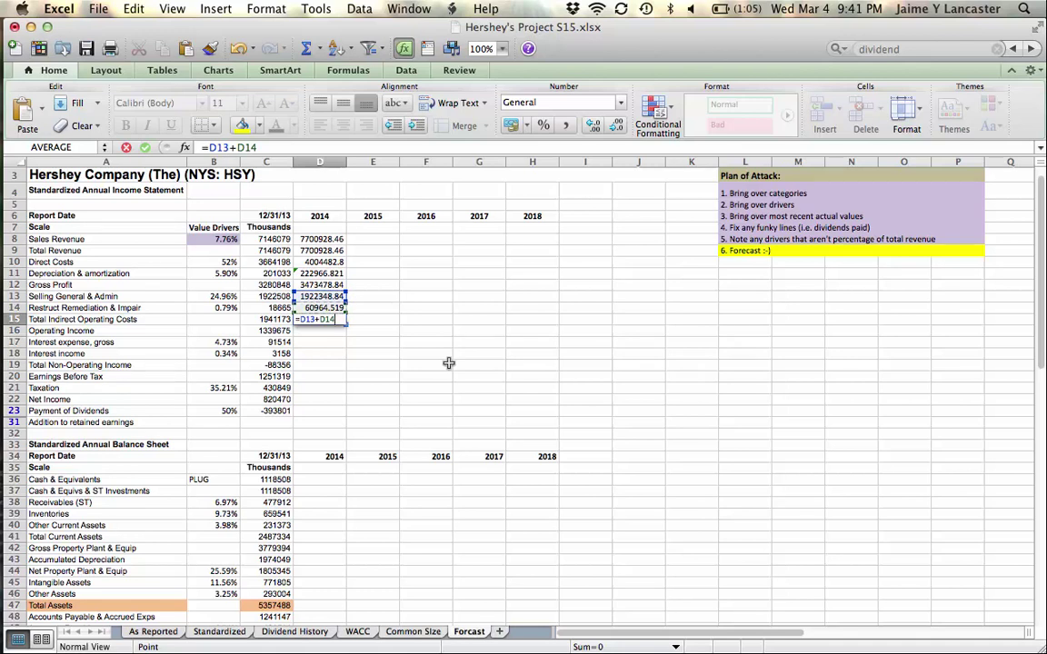
- Commit D15, then enter 2014 Operating Income as =D12-D15, showing 1490165.48
key("Return")
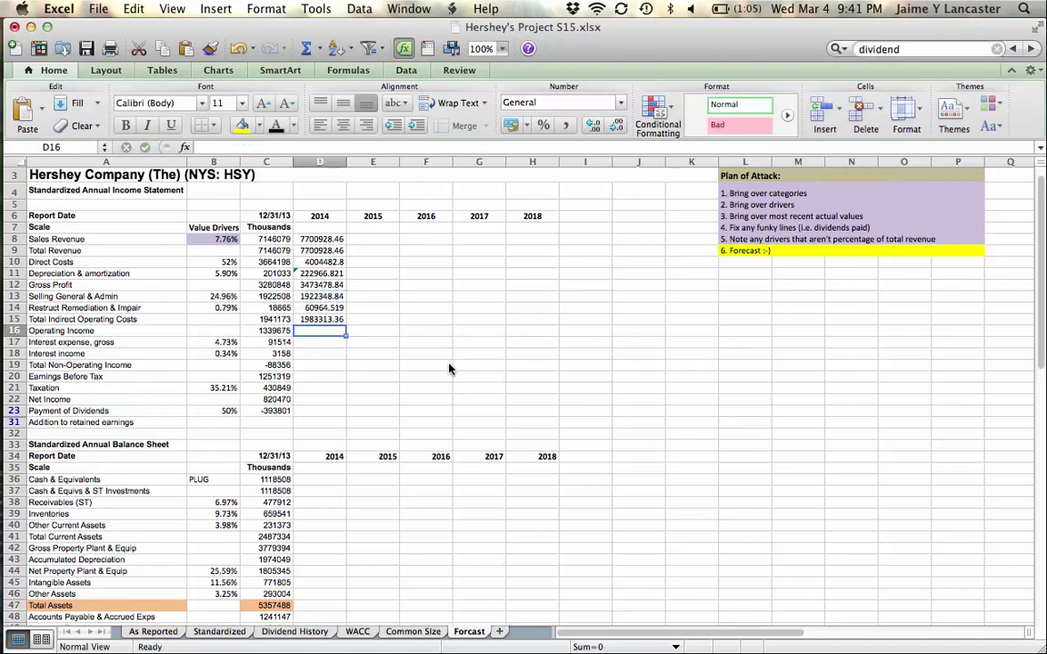
type("=")
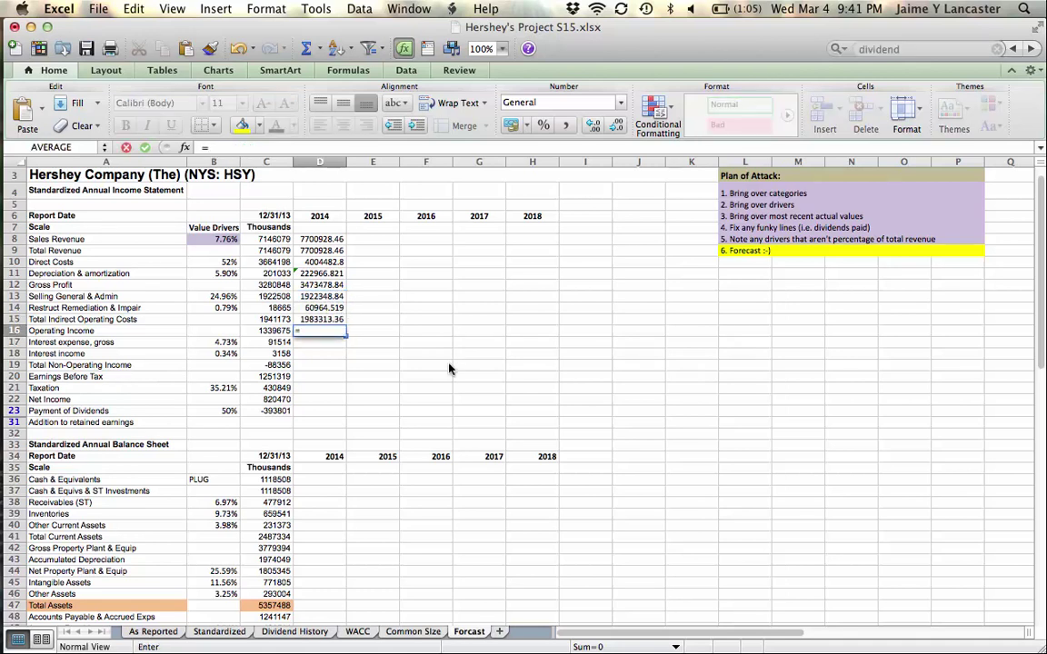
left_click(319, 286)
type("-")
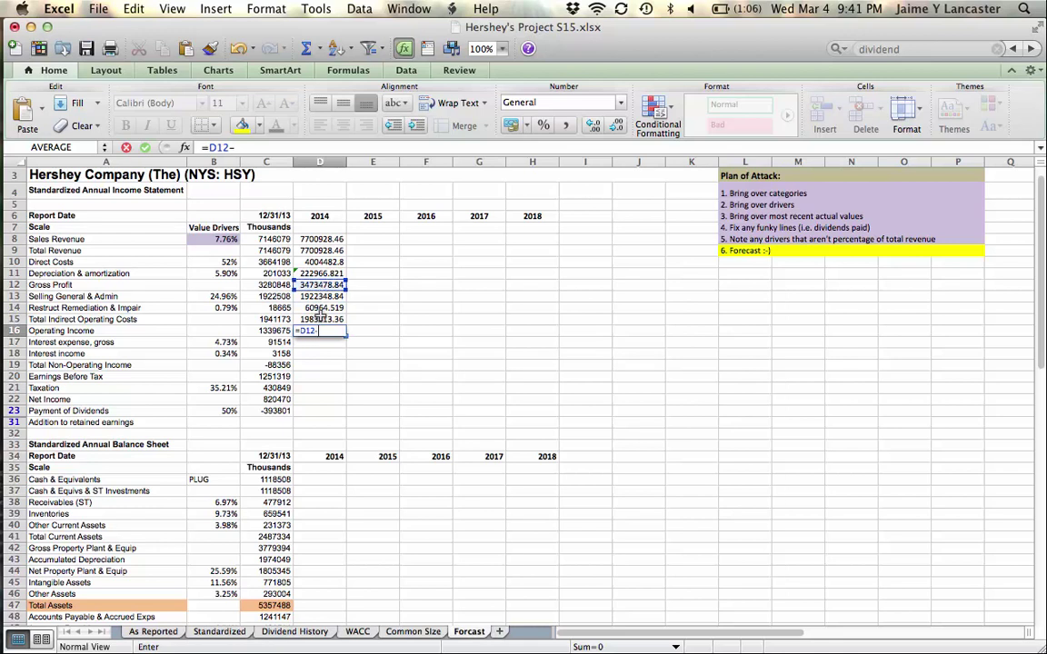
left_click(320, 318)
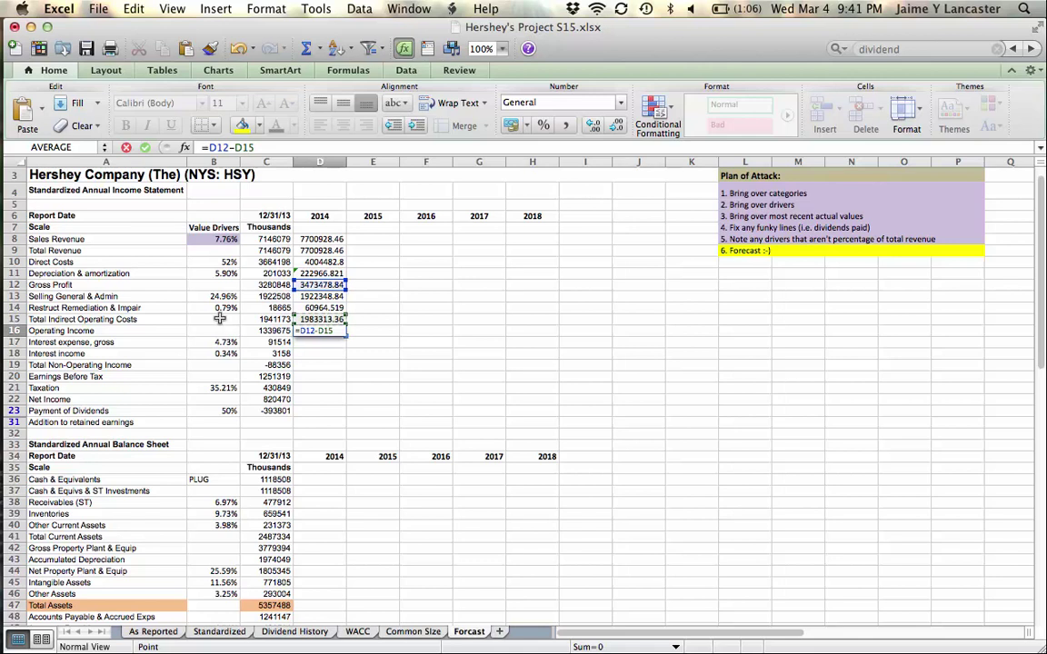
key("Return")
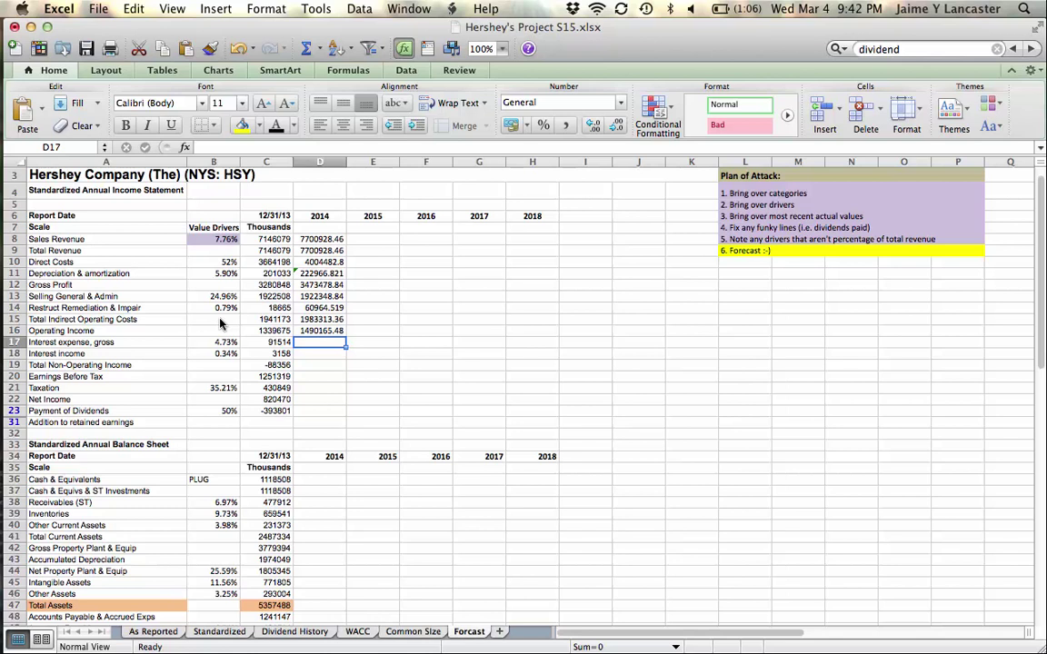
- Rename the row 17 label to 'Interest paid on debt'
left_click(141, 342)
type("In")
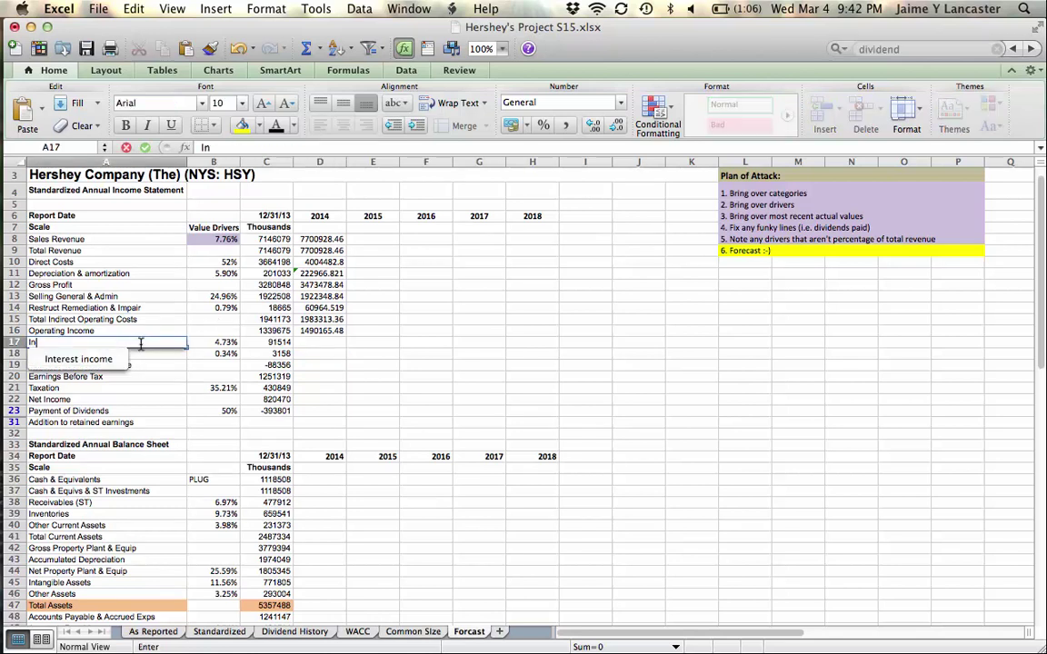
type("terest paid on debt")
key("Return")
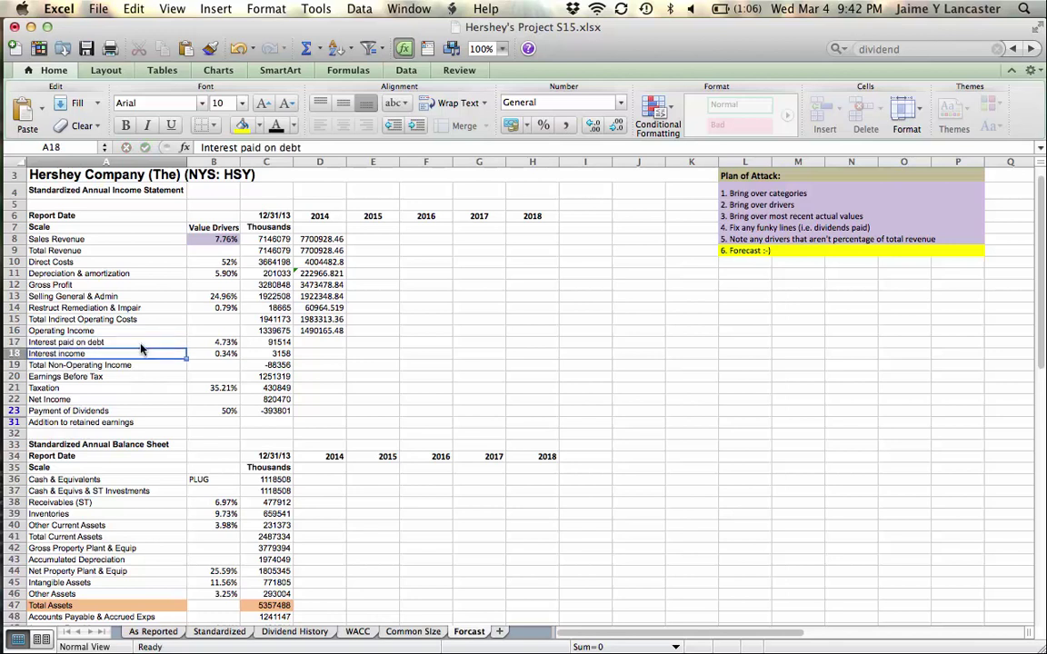
- Enter =$B$17*(AVERAGE(C51:D51)+AVERAGE(C53:D53)) in D17, giving 92818.5578
left_click(327, 343)
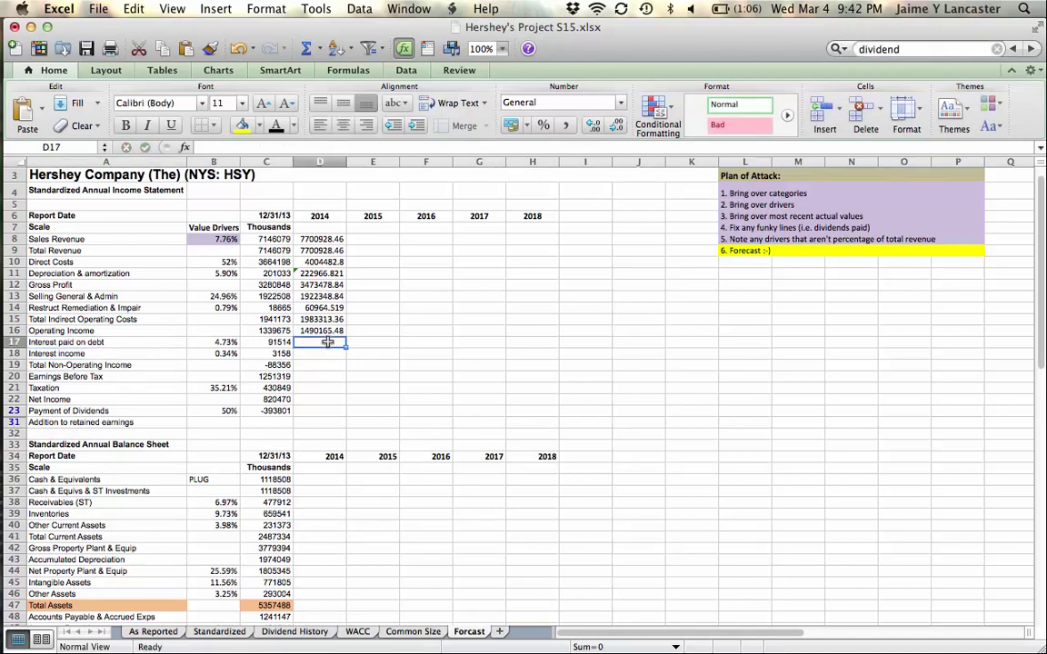
type("=")
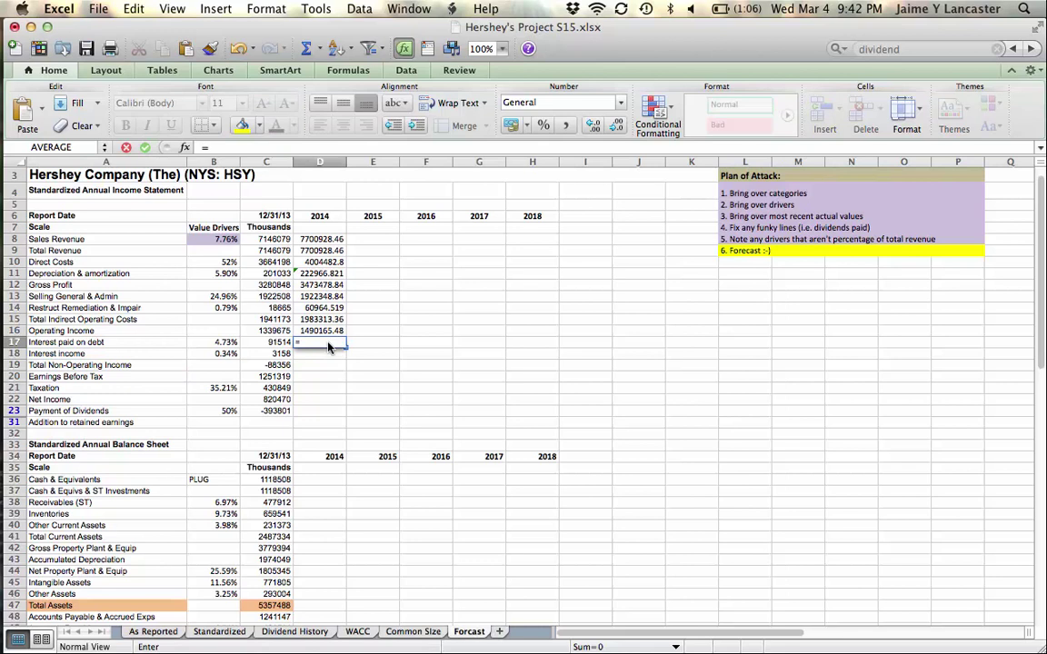
left_click(226, 344)
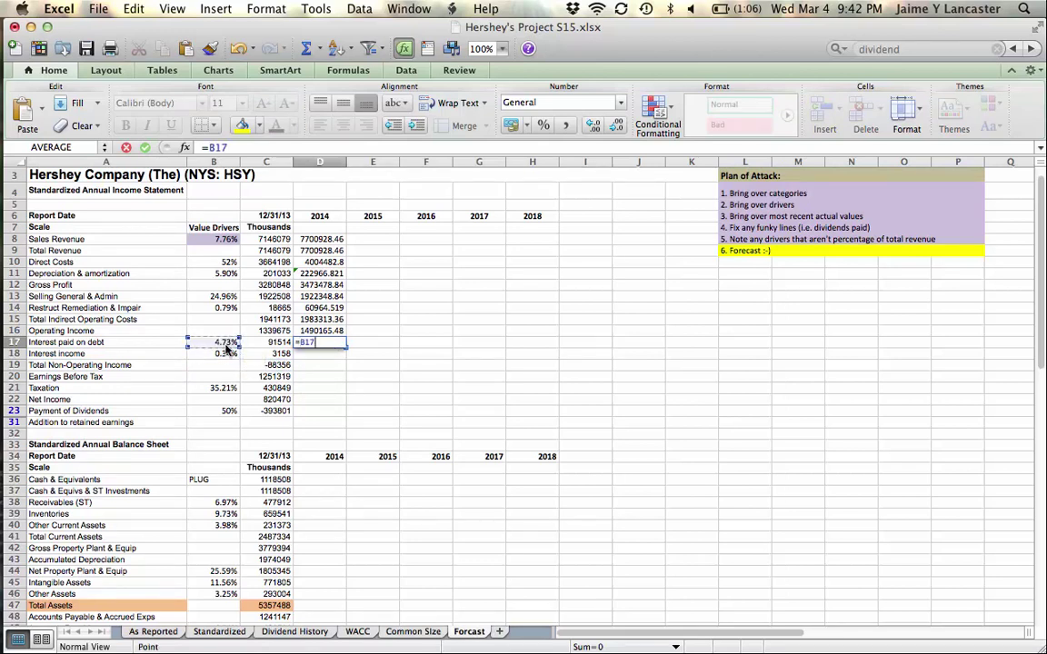
key("super+t")
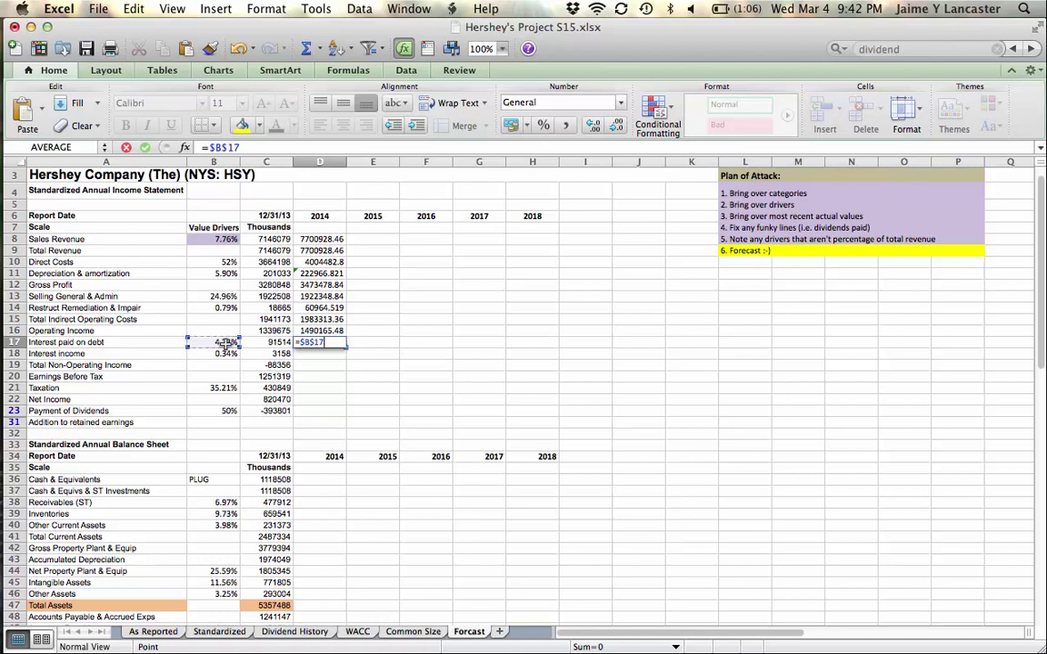
type("*average")
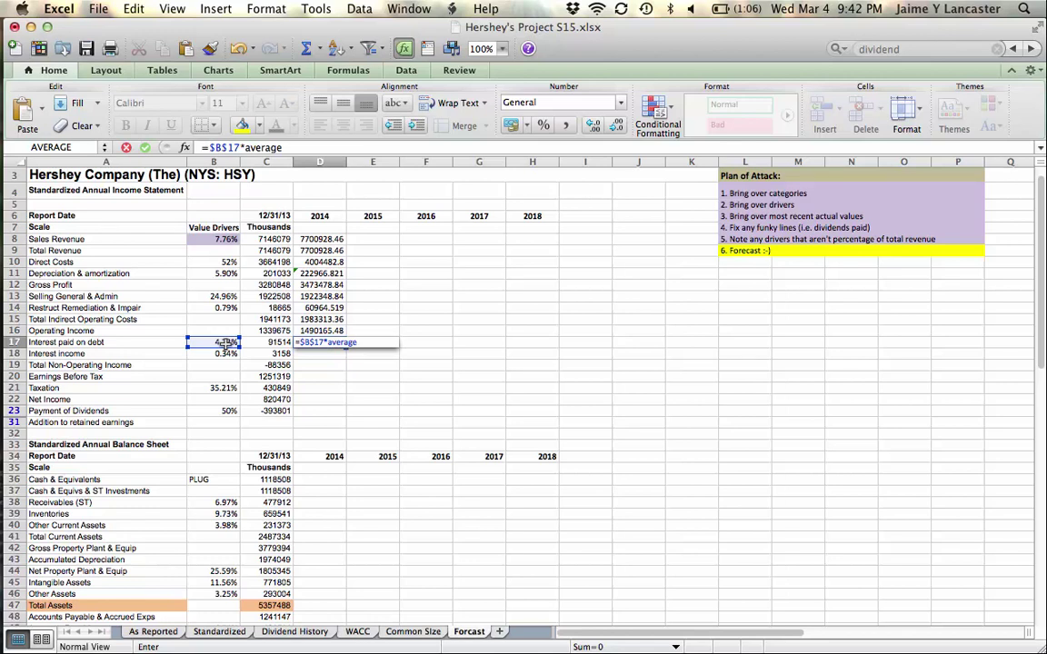
key("BackSpace")
key("BackSpace")
key("BackSpace")
type("(average(")
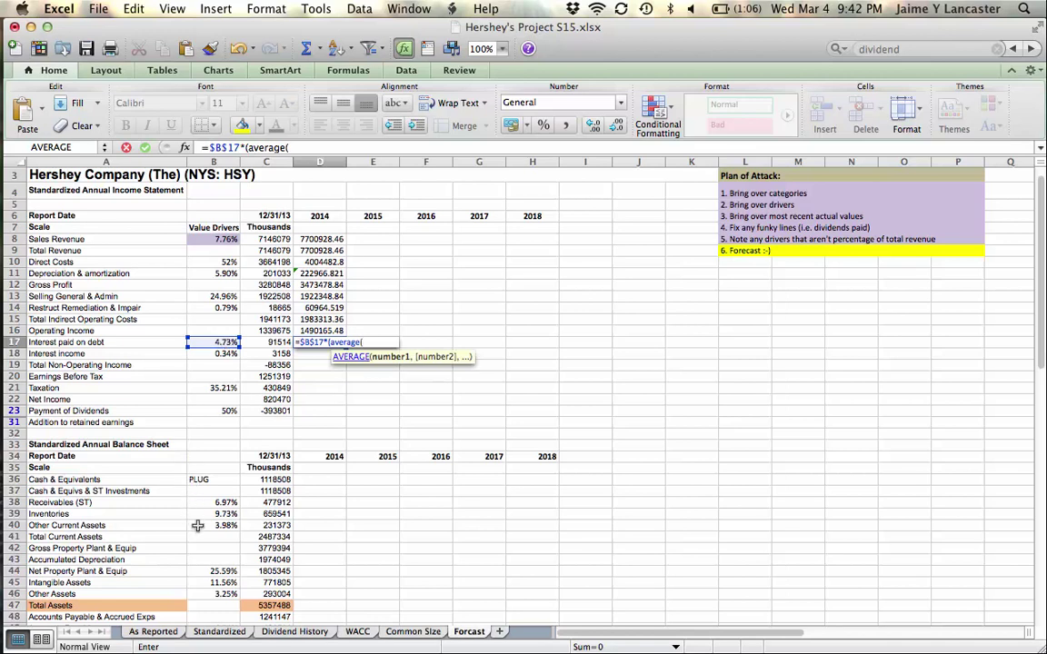
scroll(197, 527, "down", 5)
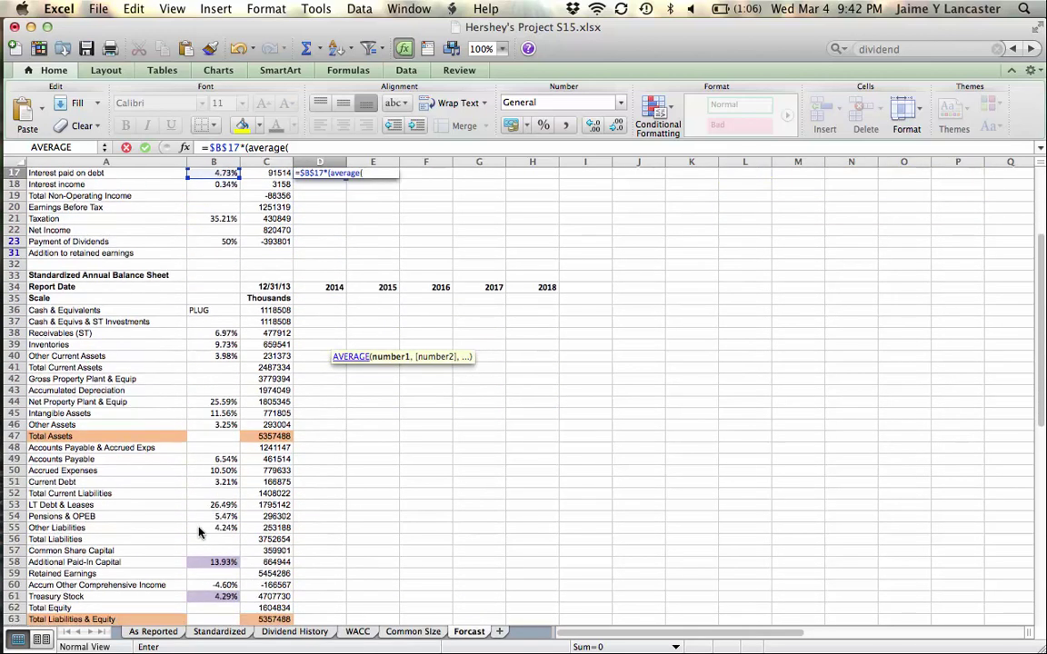
left_click_drag(265, 481, 315, 486)
type(")+a")
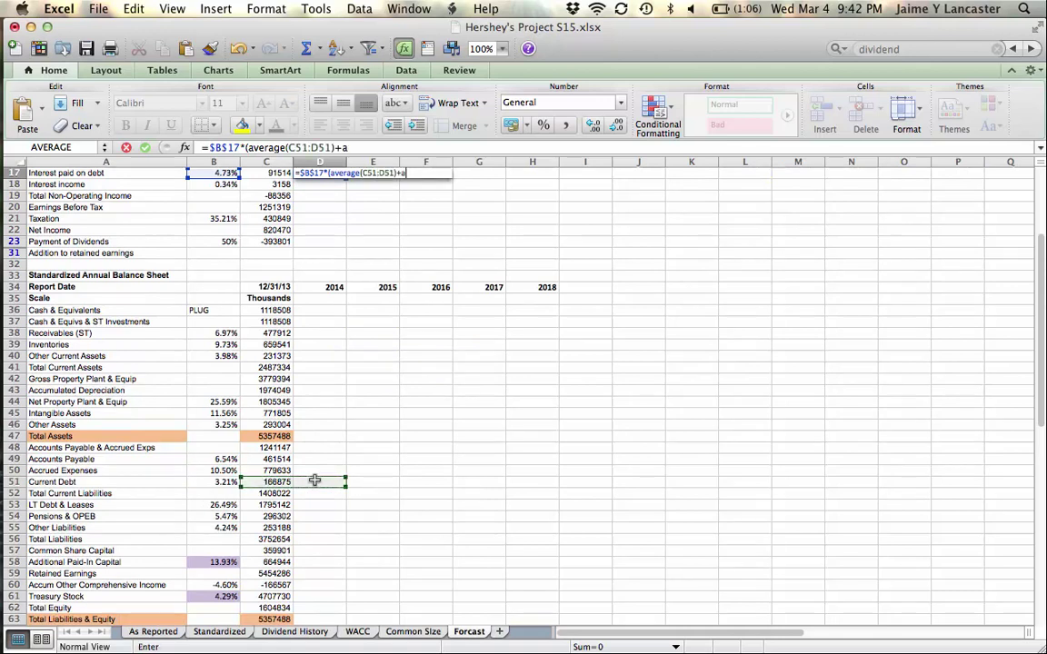
type("verage(")
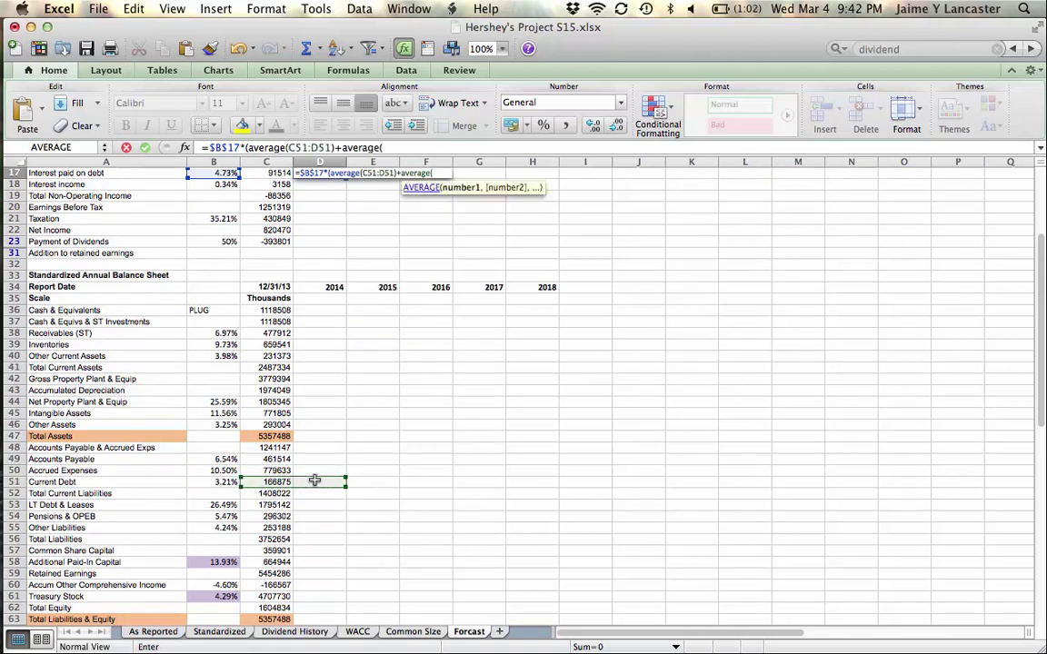
left_click_drag(269, 504, 310, 507)
type(")")
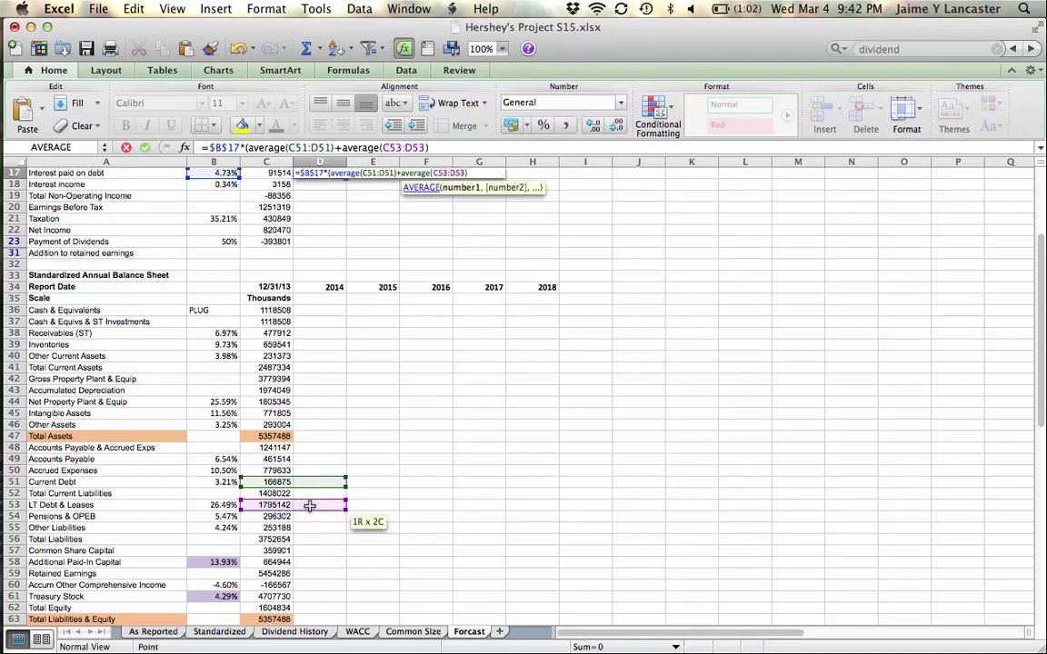
type(")")
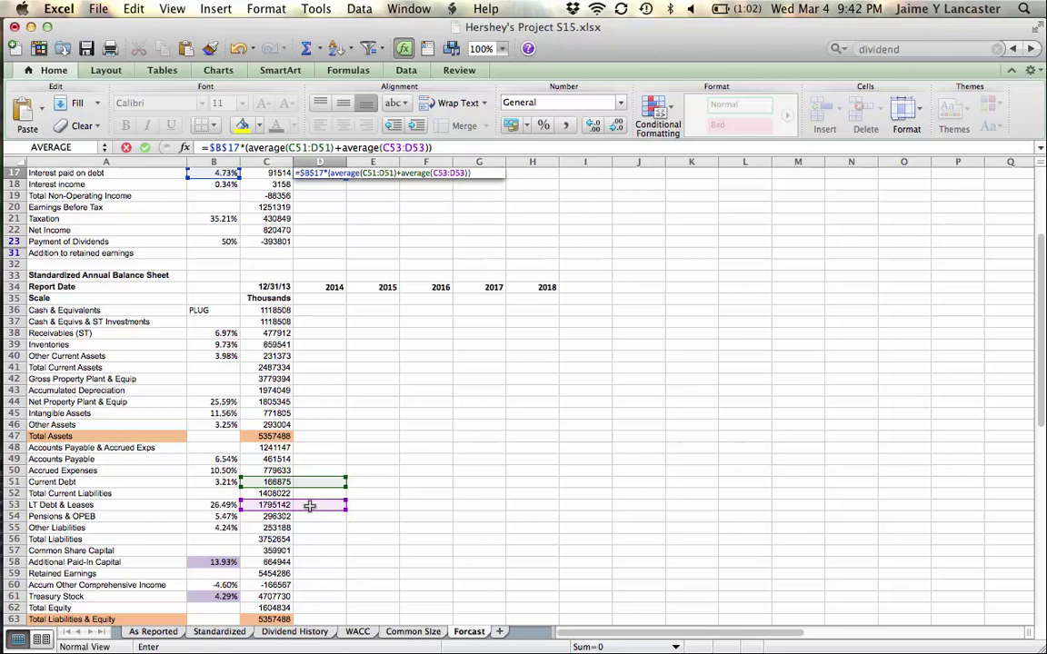
key("Return")
- Forecast 2014 Interest income as the 0.34% driver times average C37:D37, giving 3825.30487
scroll(400, 360, "up", 3)
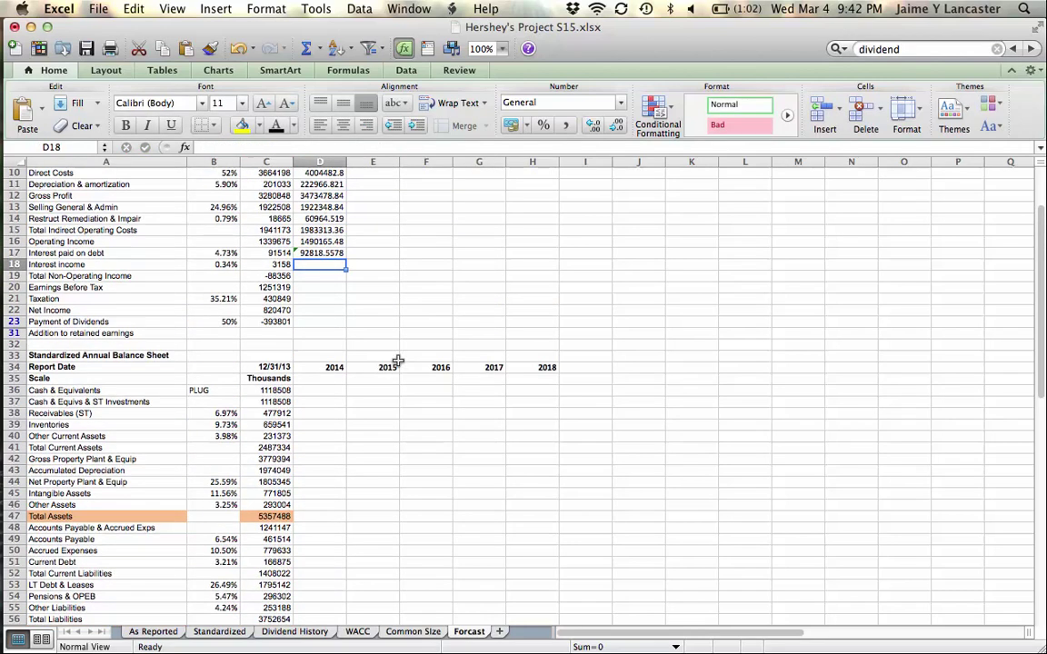
type("=")
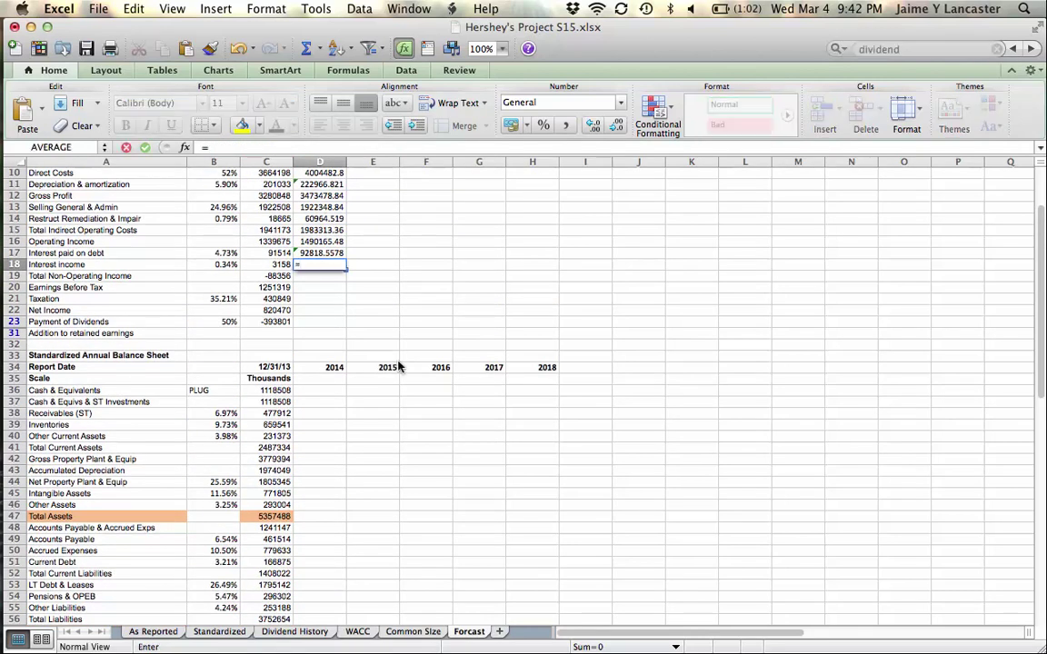
left_click(225, 263)
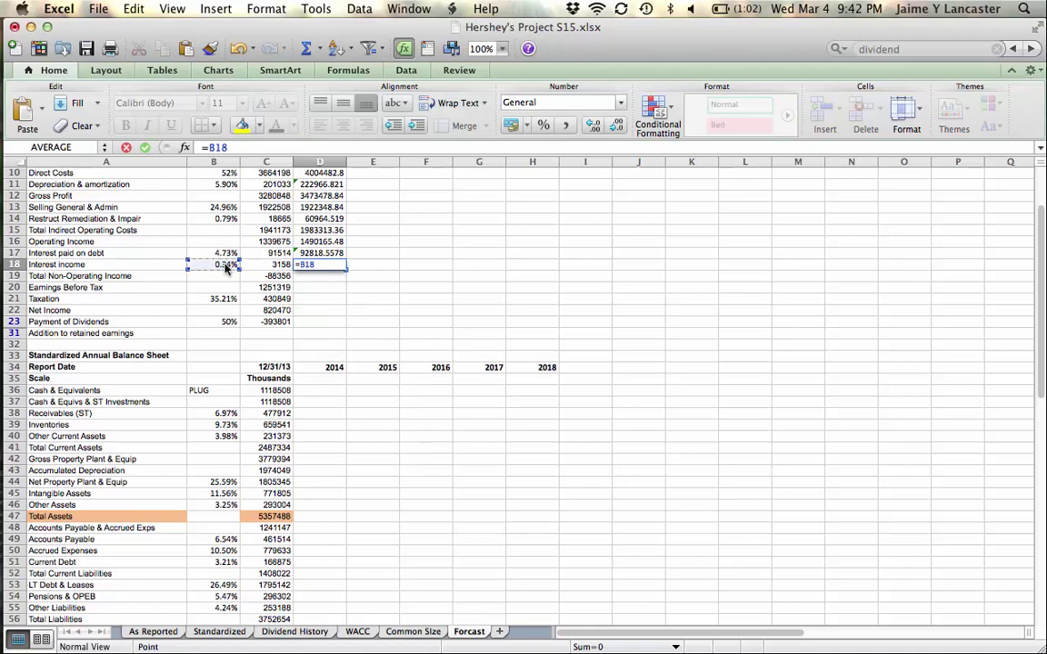
key("super+t")
type("*")
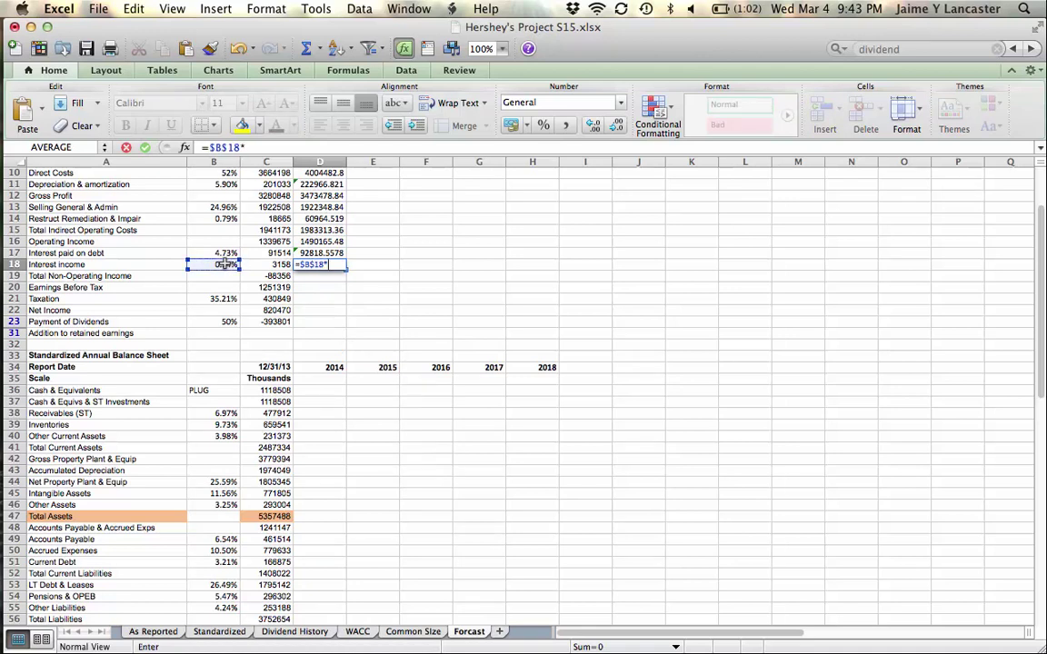
type("average(")
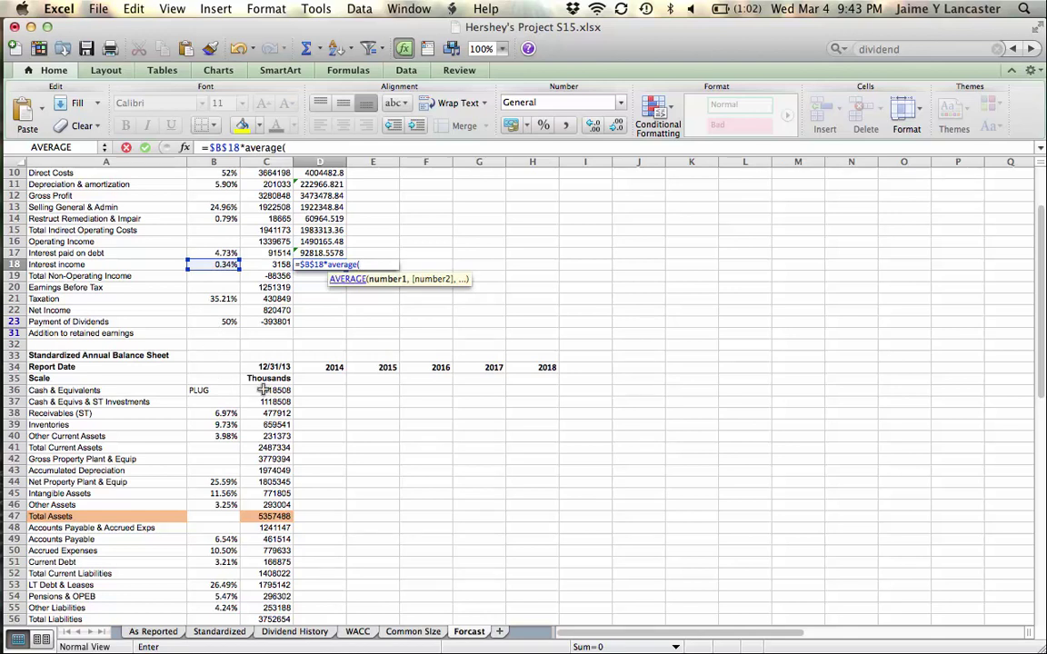
left_click_drag(273, 400, 301, 401)
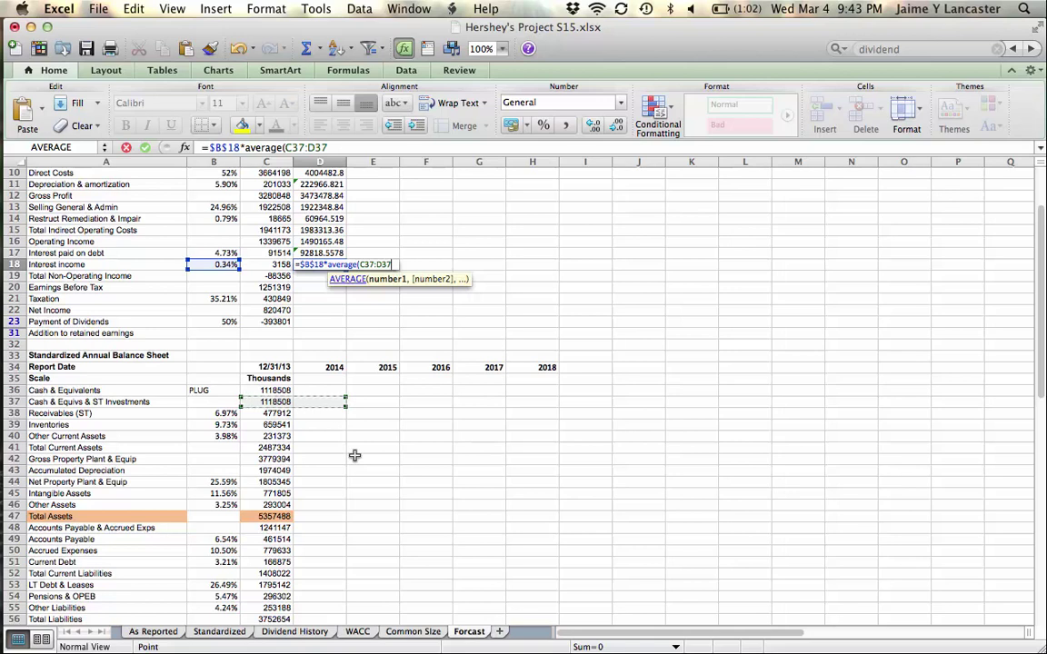
type(")")
key("Return")
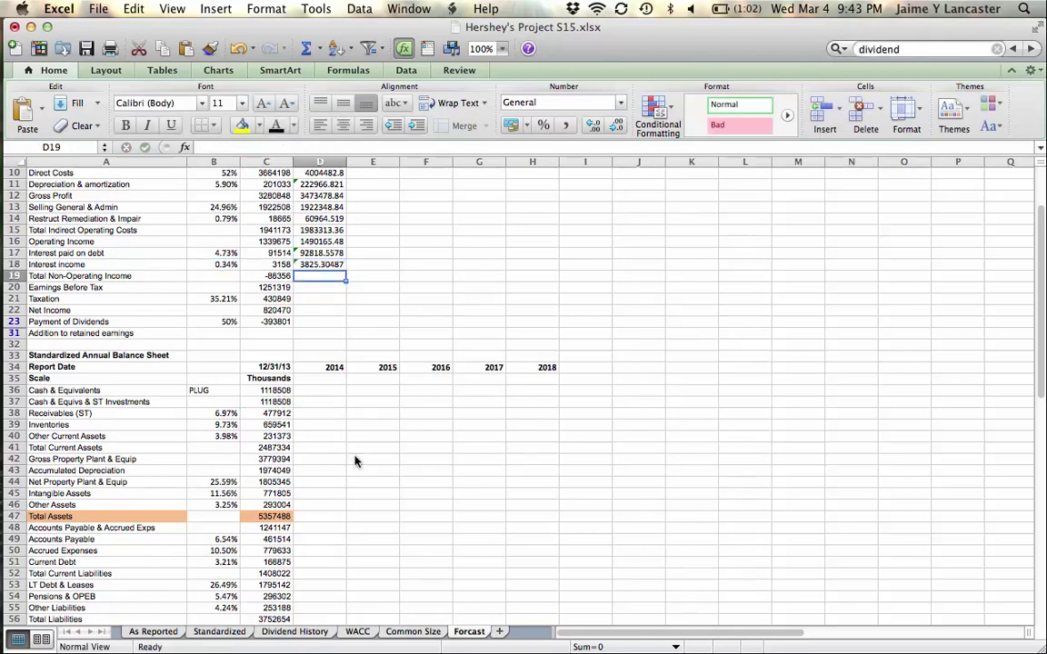
- Enter 2014 Total Non-Operating Income in D19 as =-D17+D18, showing -88993.253
type("=")
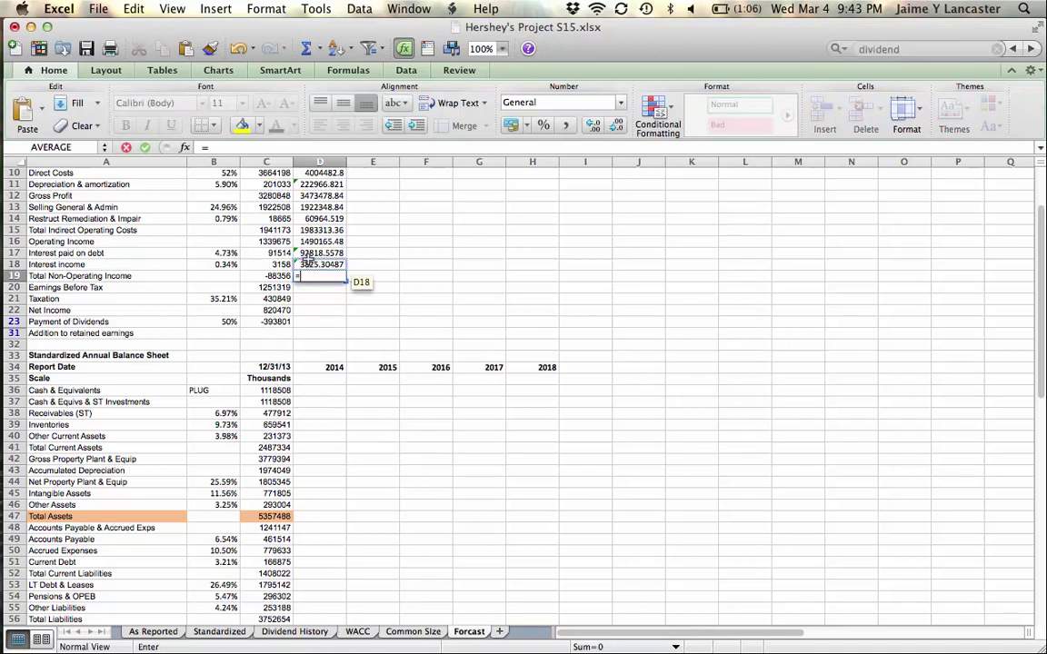
type("-")
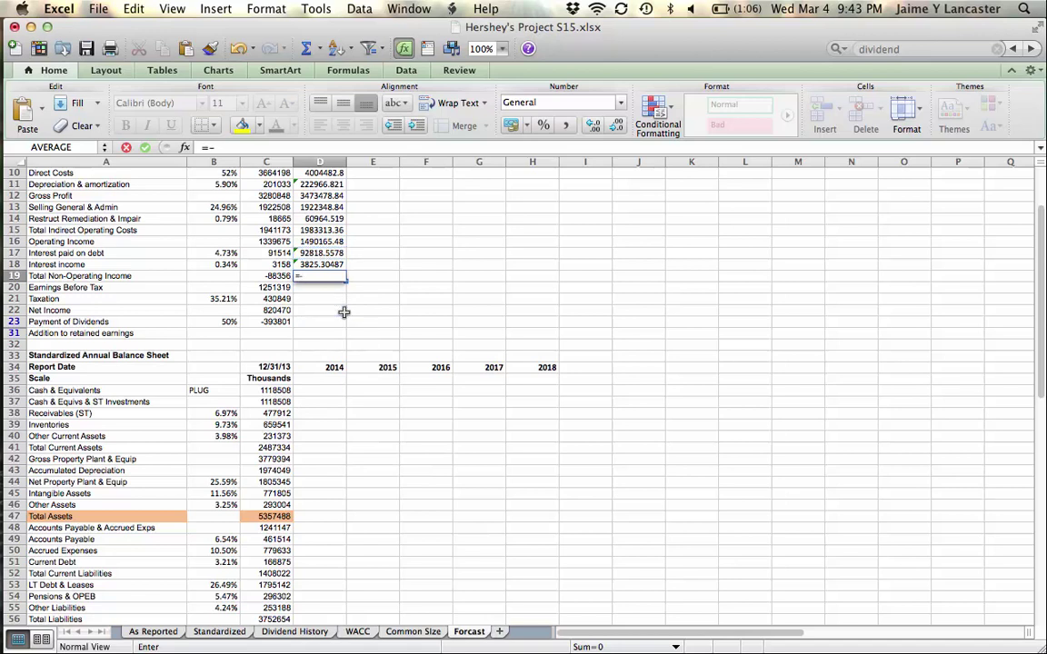
left_click(327, 256)
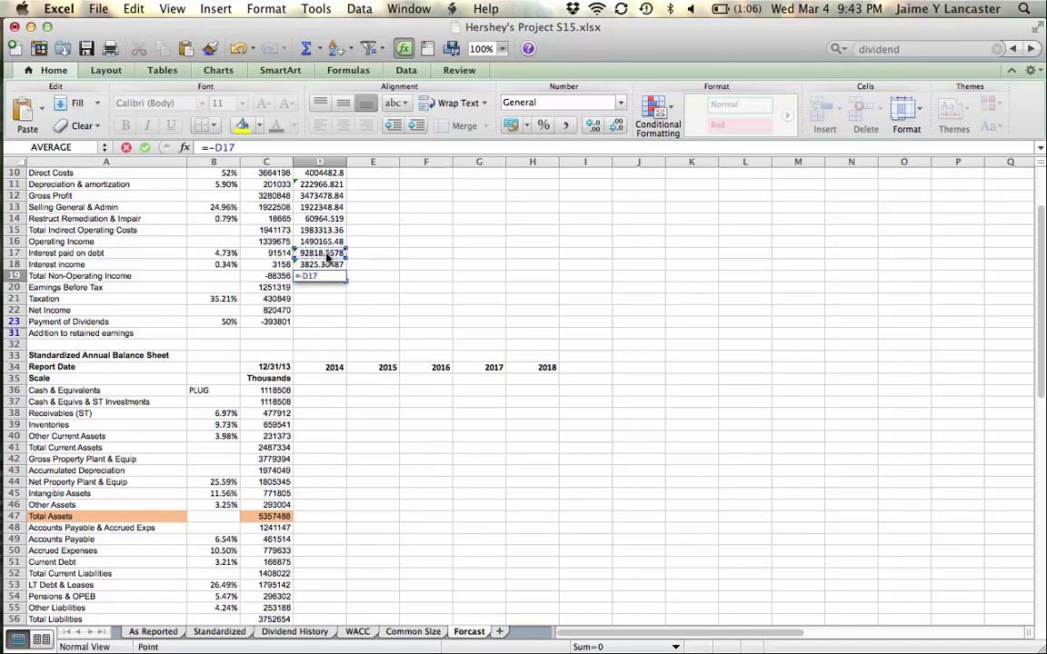
type("+")
left_click(326, 265)
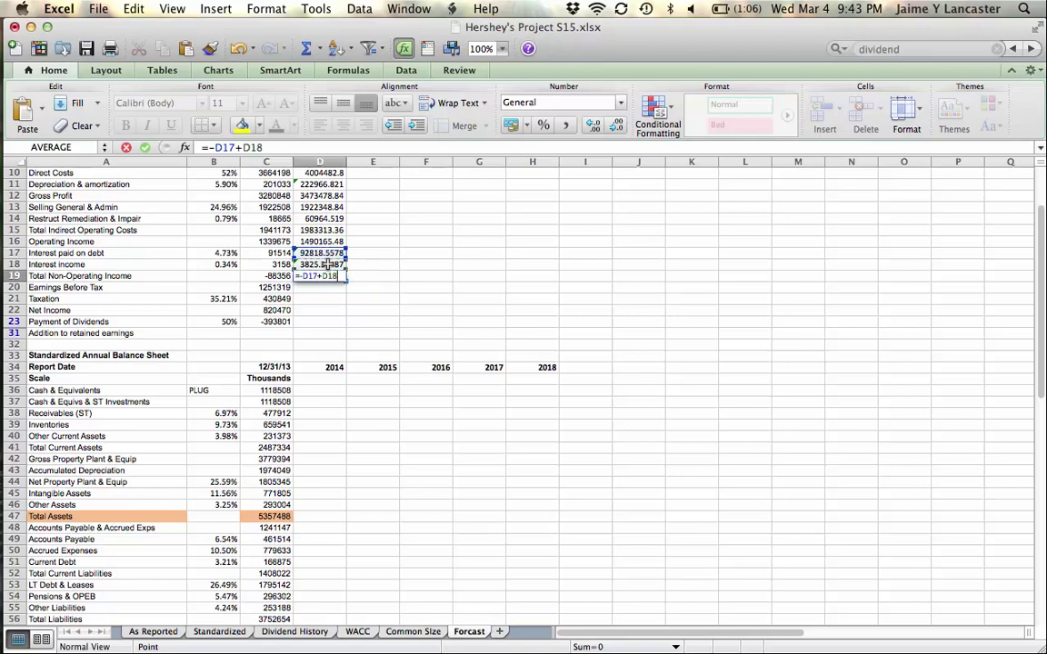
key("Return")
left_click(323, 275)
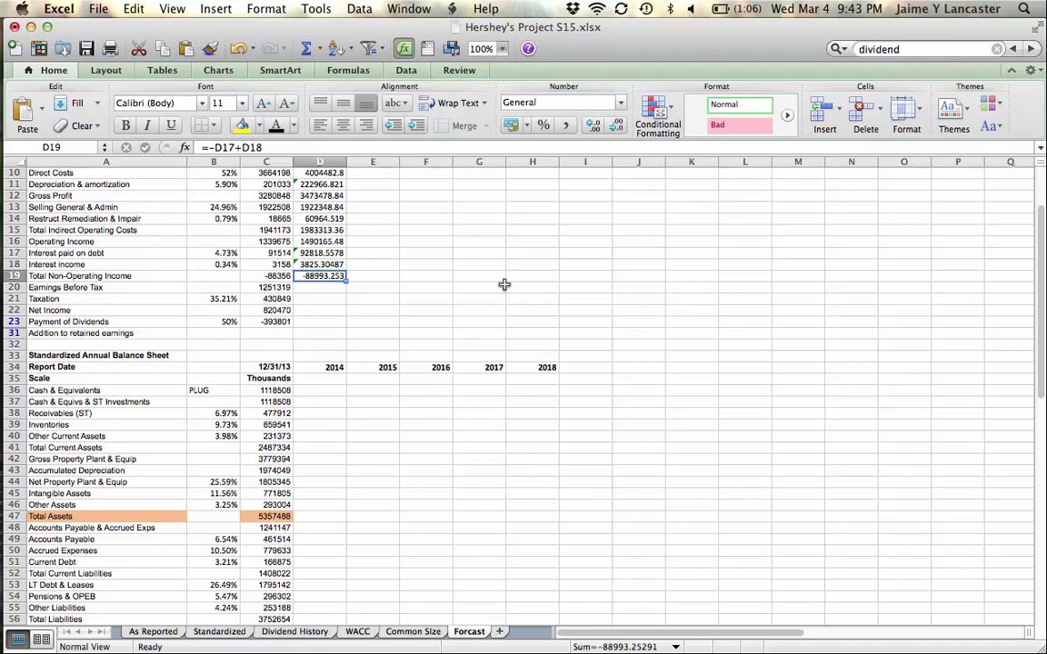
type("=")
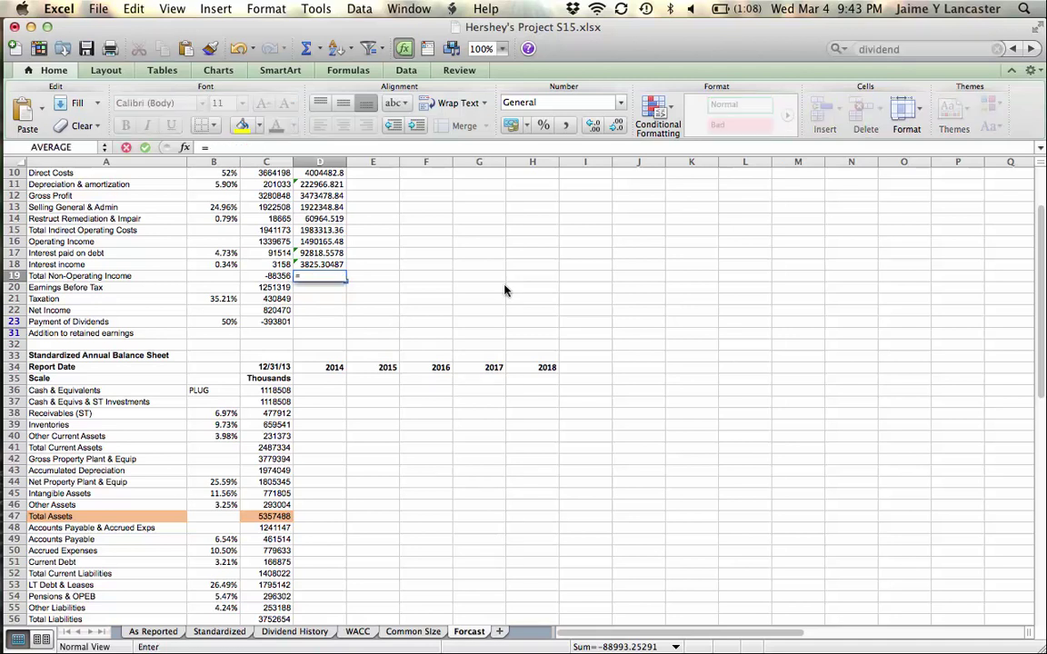
key("Up")
type("-")
key("Up")
key("Up")
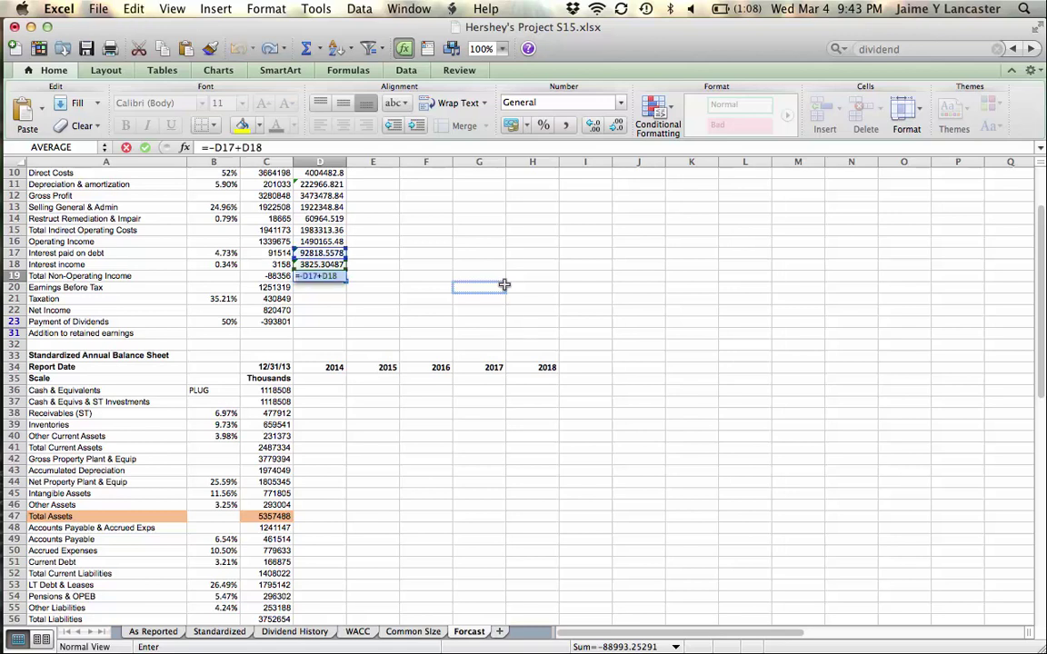
key("Return")
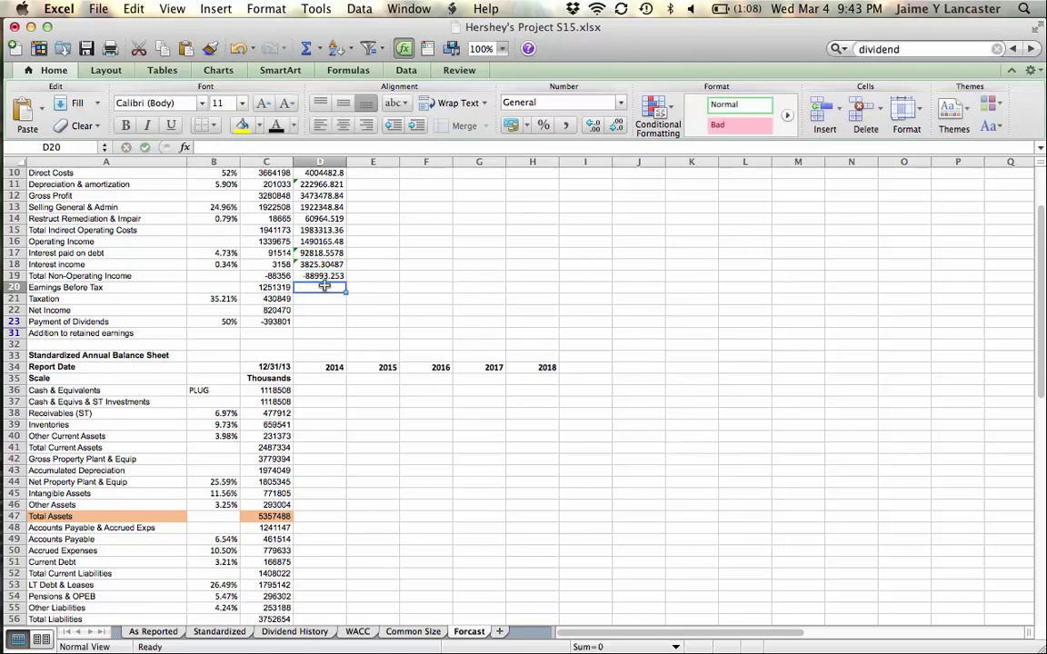
- Enter 2014 Earnings Before Tax in D20 as =D16+D19
type("=")
left_click(323, 275)
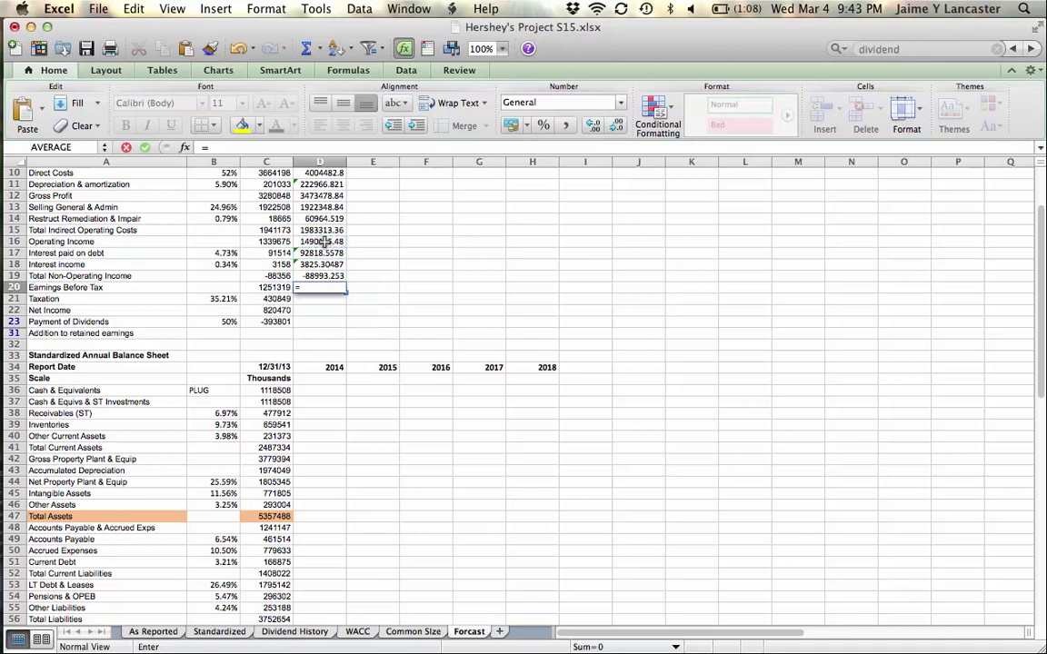
left_click(324, 242)
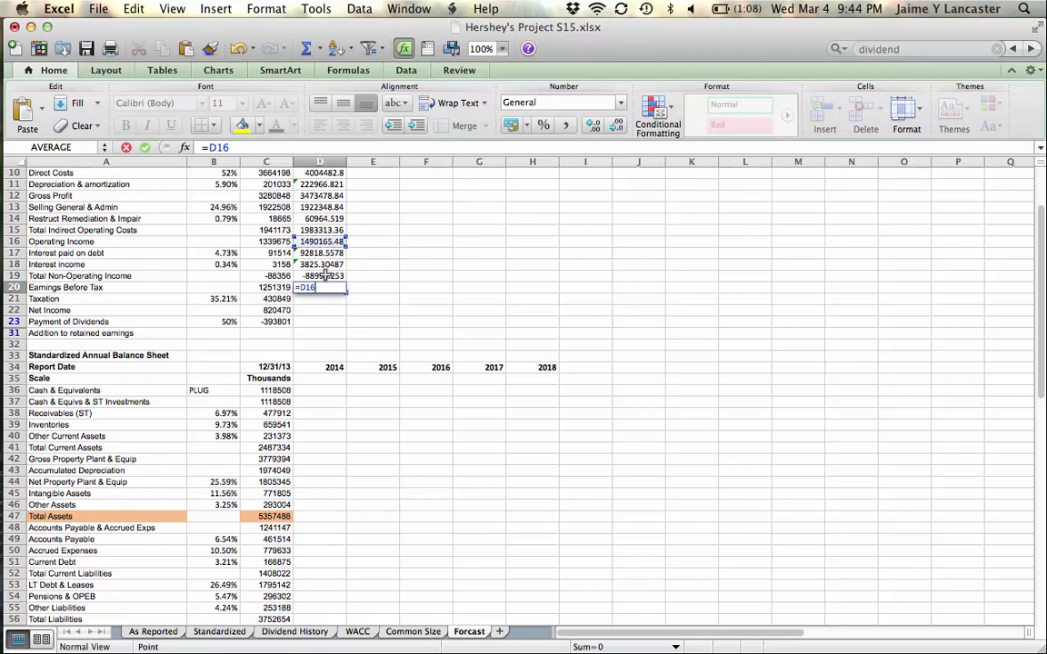
type("+")
left_click(325, 275)
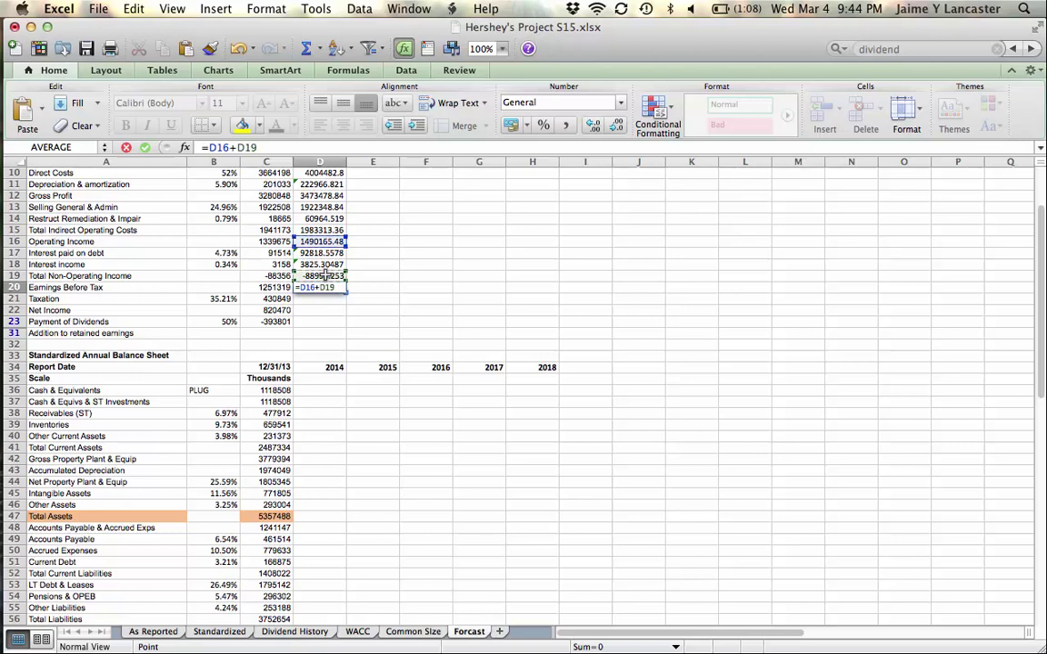
key("Return")
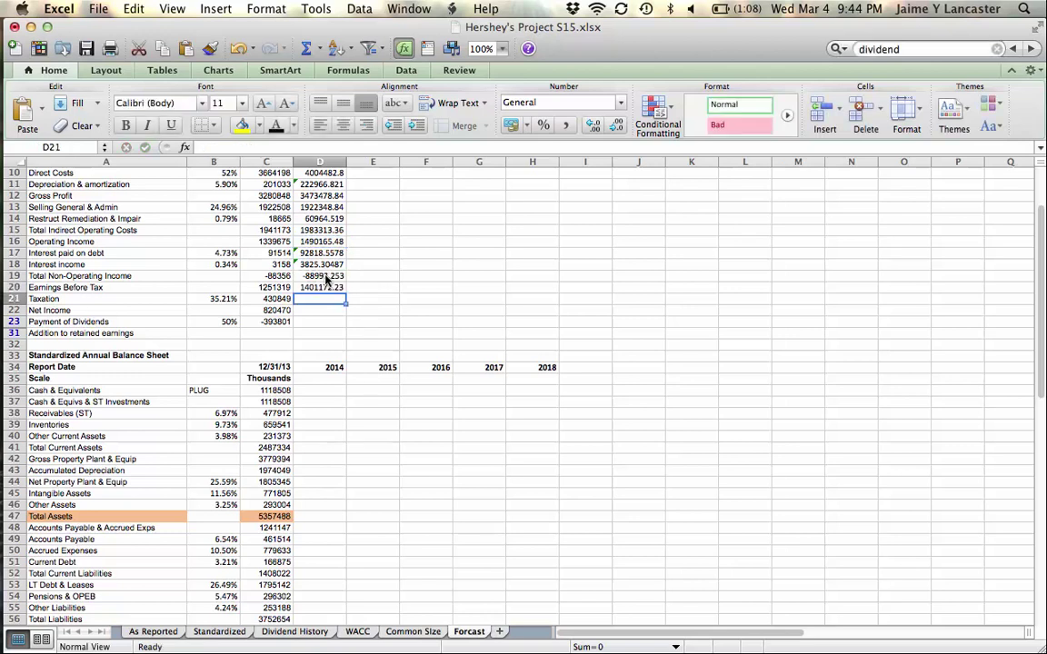
- Forecast 2014 Taxation in D21 as =$B$21*D20 using the 35.21% tax rate
type("=")
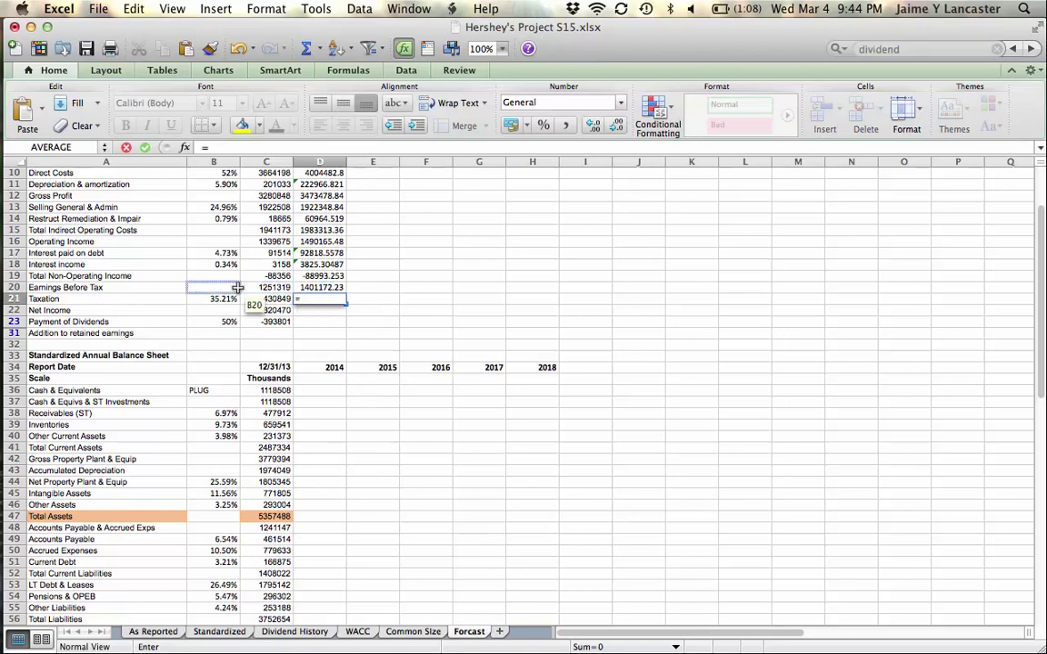
left_click(226, 297)
key("super+t")
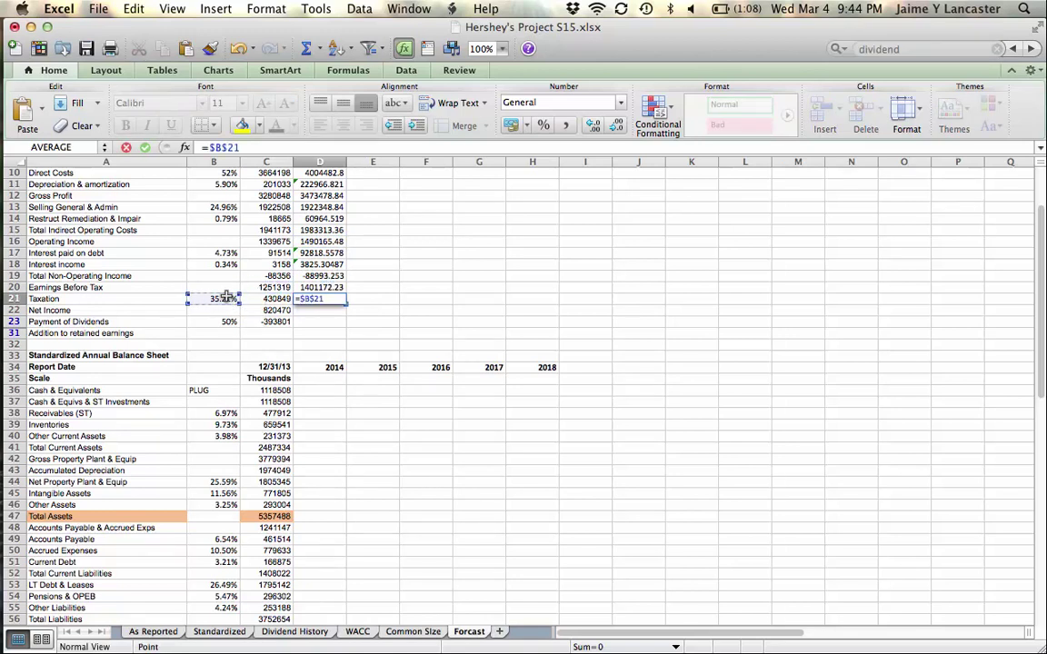
type("*")
left_click(326, 287)
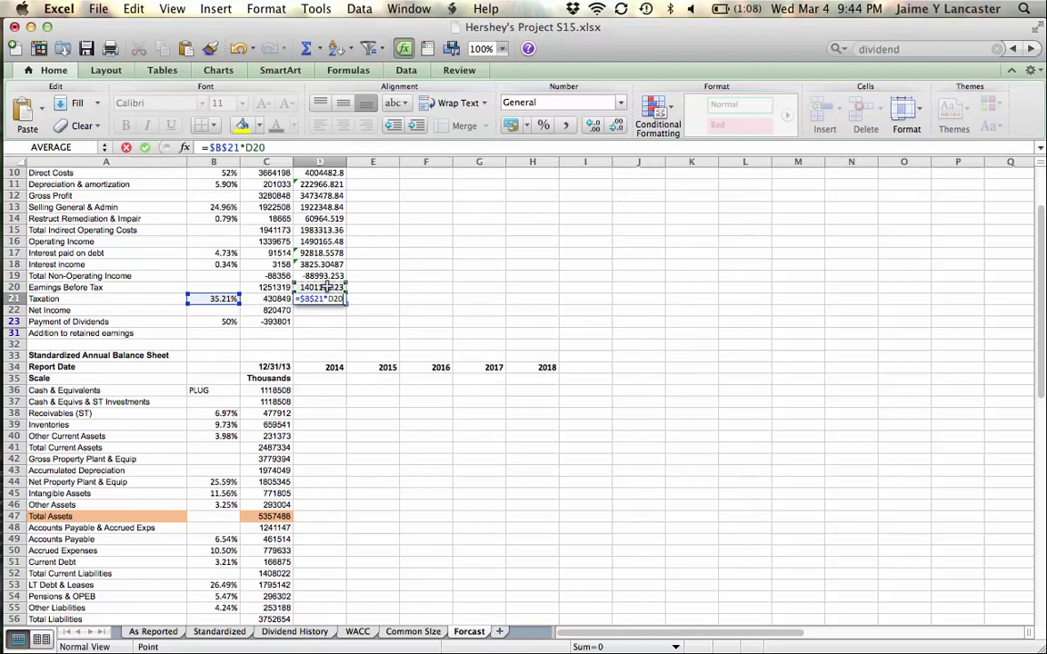
key("Return")
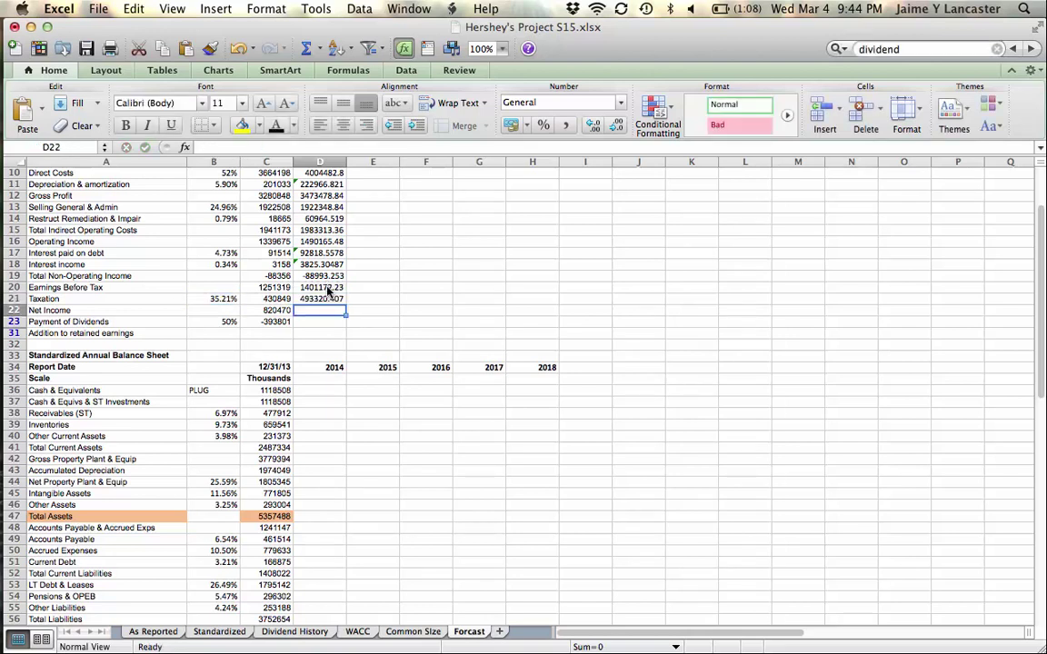
- Enter 2014 Net Income in D22 as =D20-D21, giving 907851.823
type("=")
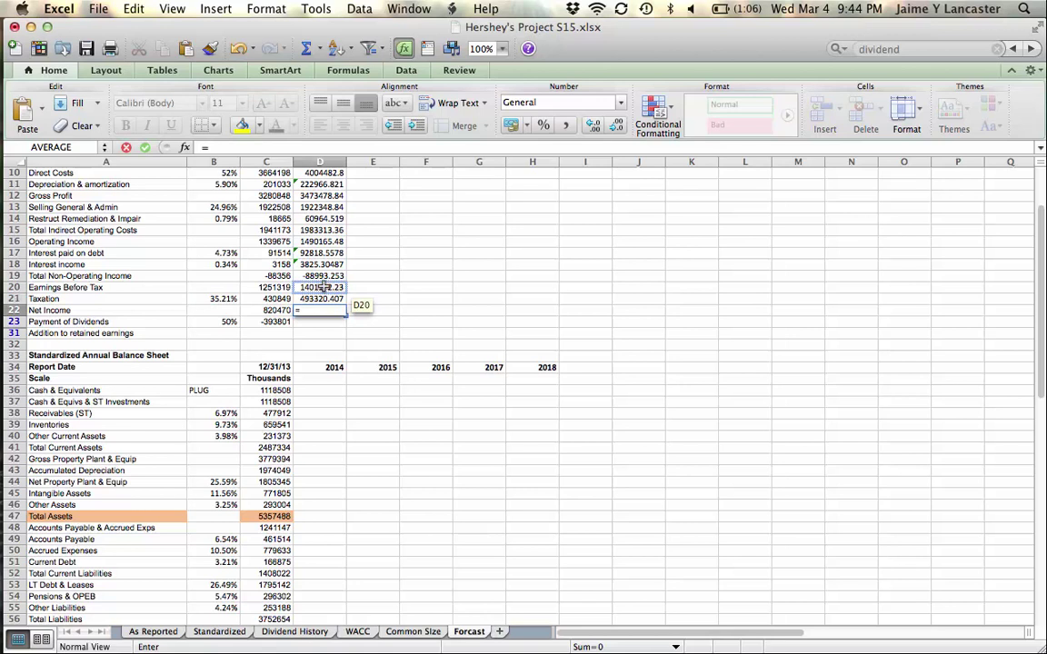
left_click(326, 290)
type("-")
left_click(323, 298)
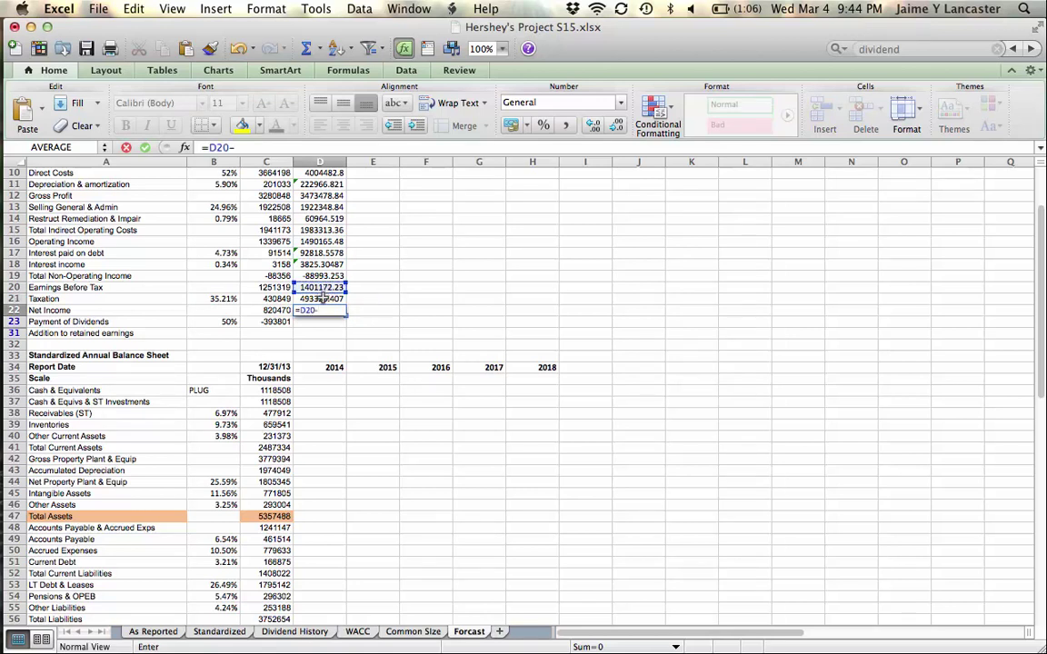
key("Return")
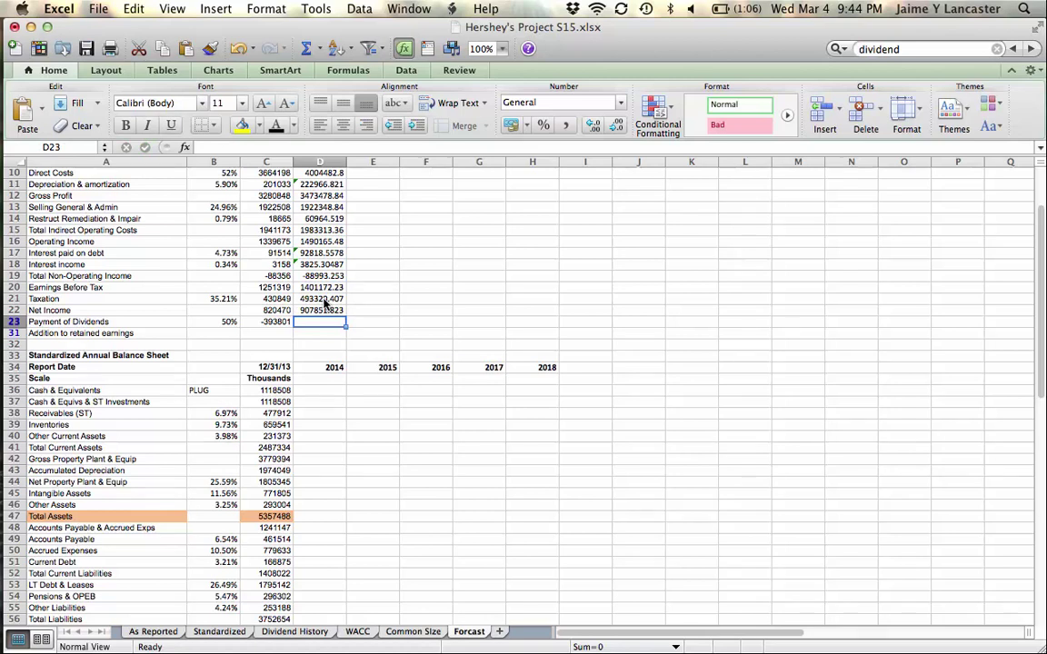
- Forecast 2014 Payment of Dividends as =$B$23*D22 with 50% payout, giving 453925.912
type("=")
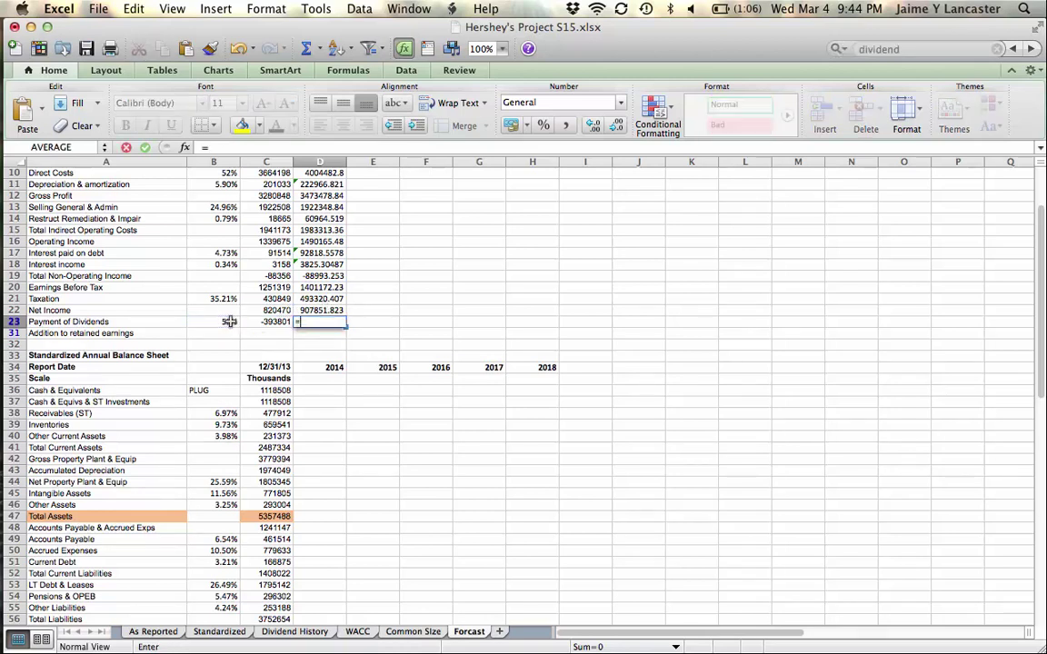
left_click(232, 322)
key("super+t")
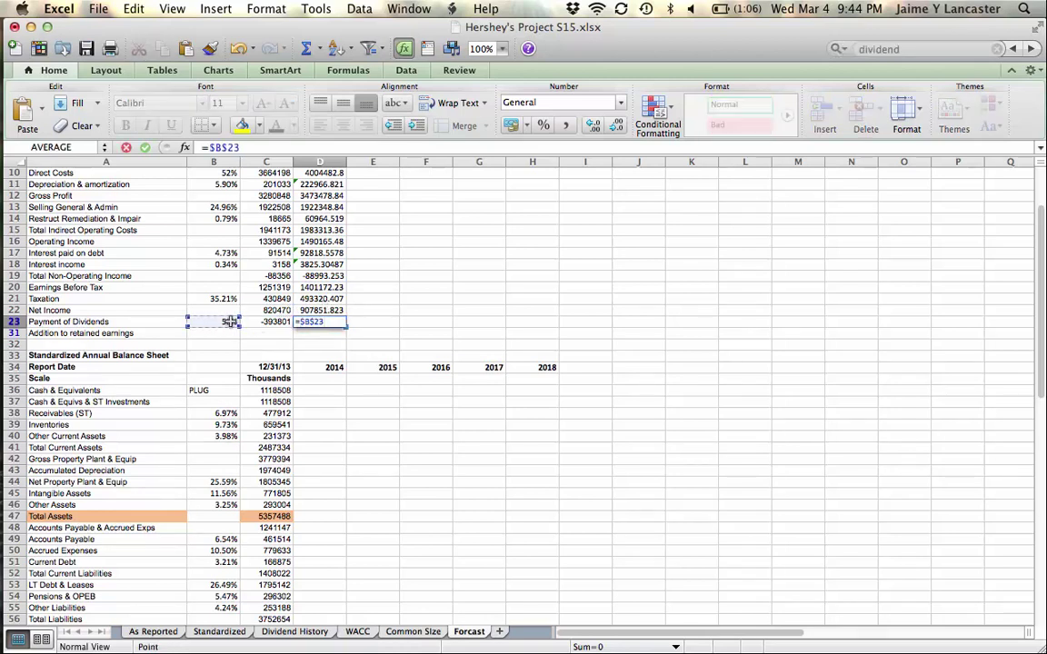
type("*")
left_click(321, 309)
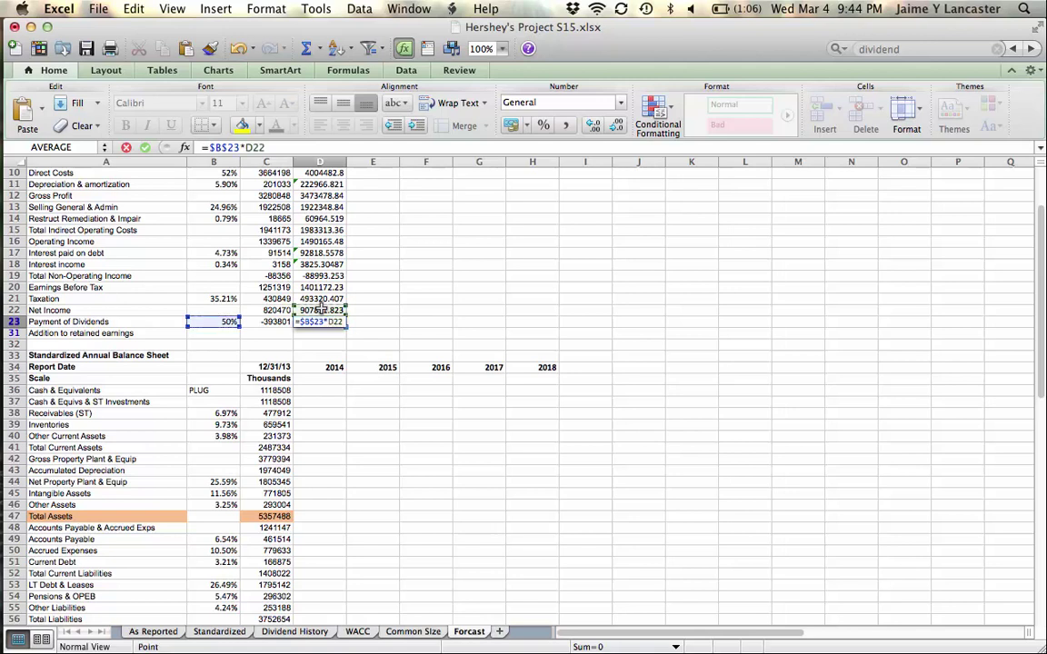
key("Return")
- Enter 2014 Addition to retained earnings as Net Income minus dividends, 453925.912
type("=")
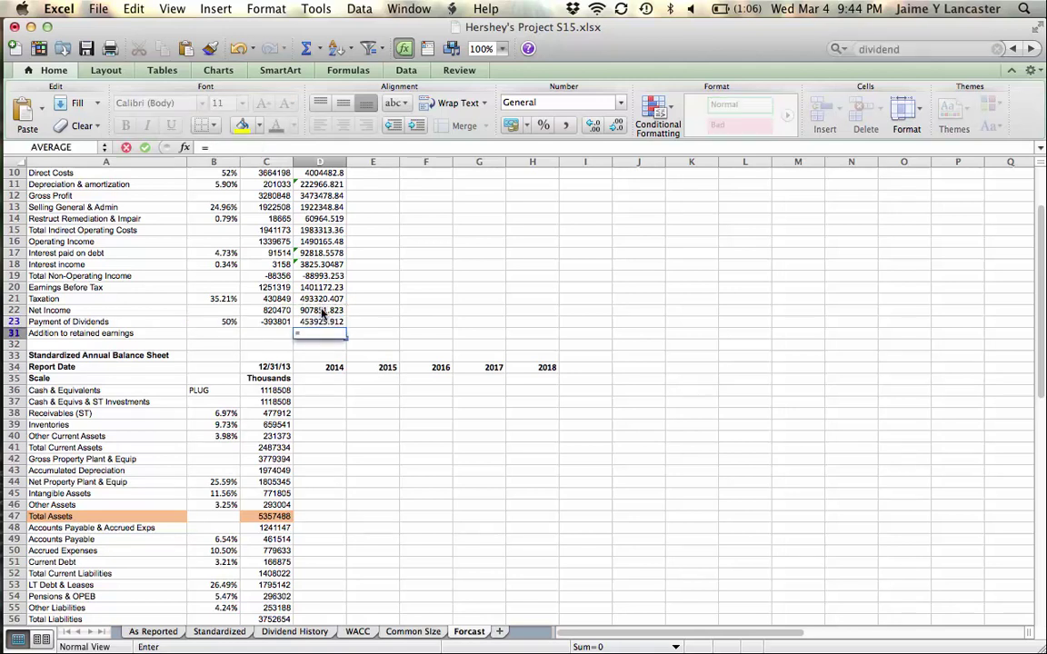
left_click(320, 310)
type("-")
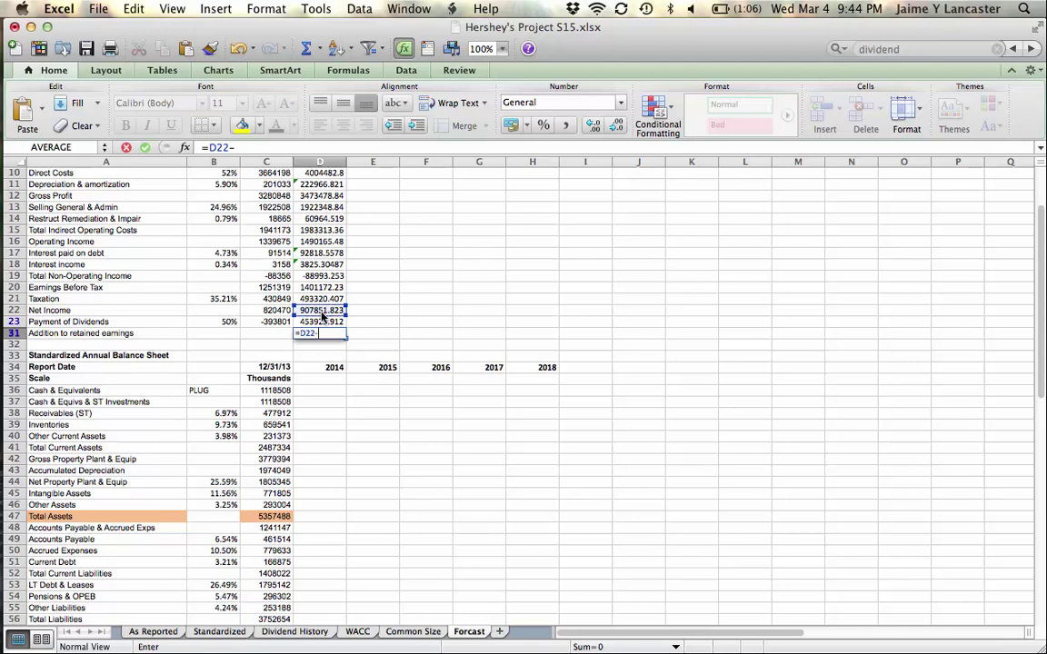
left_click(320, 323)
key("Return")
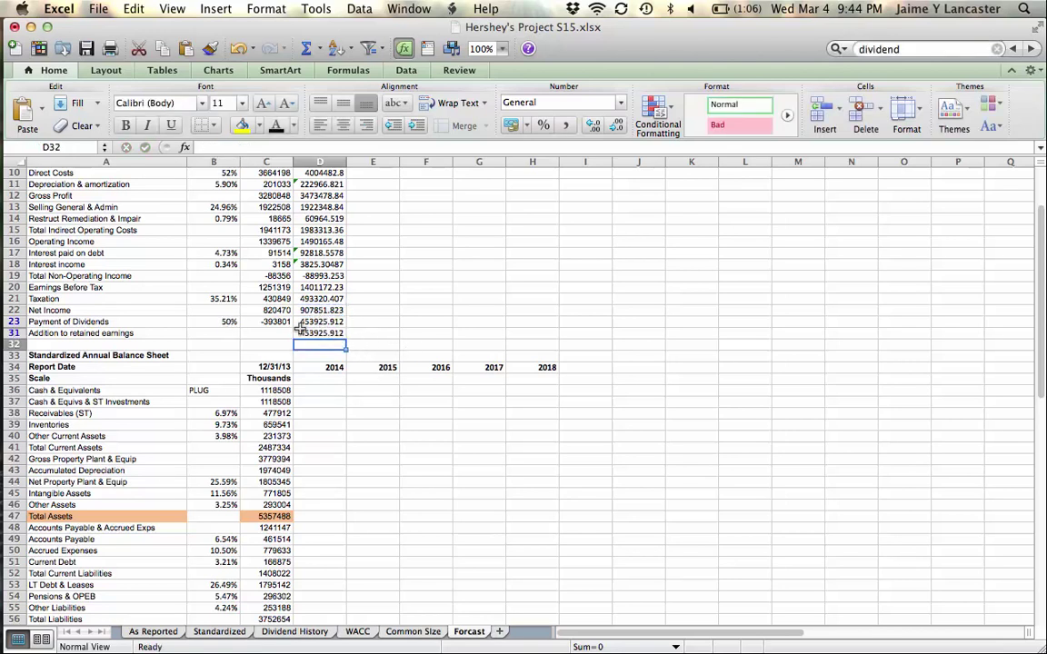
left_click_drag(319, 322, 322, 333)
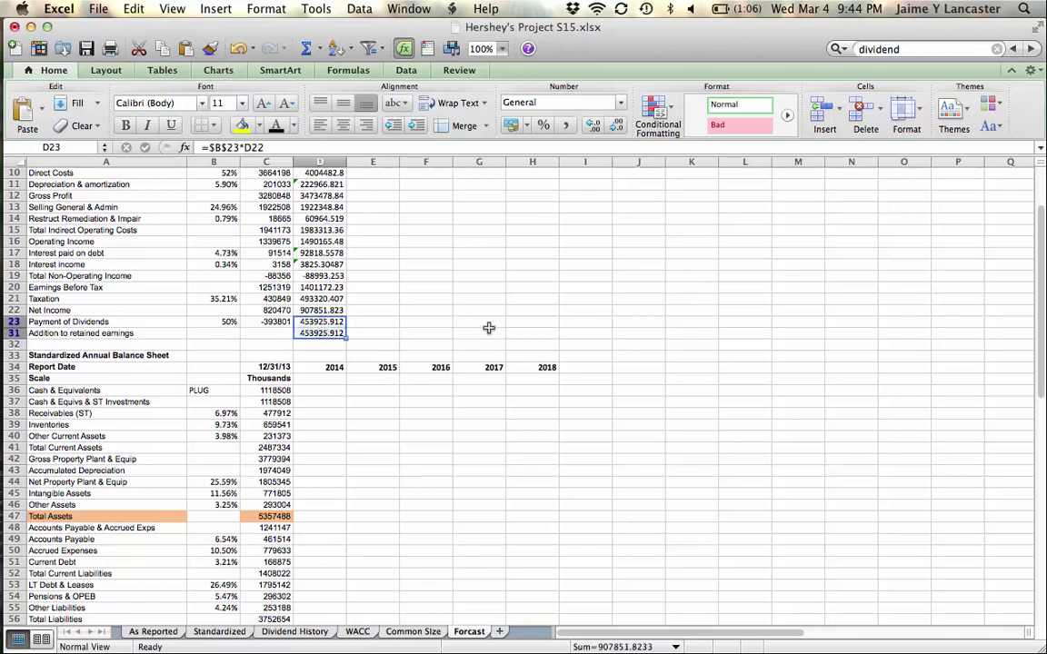
scroll(488, 328, "up", 5)
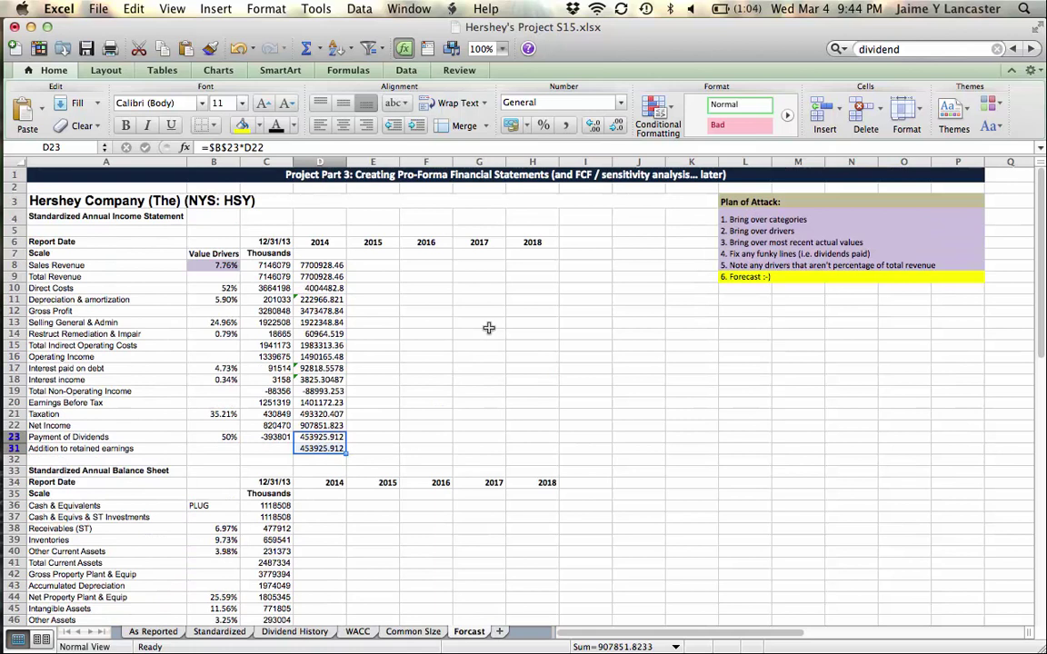
- Bring up the Camtasia Relay recording window from the Dock
mouse_move(18, 441)
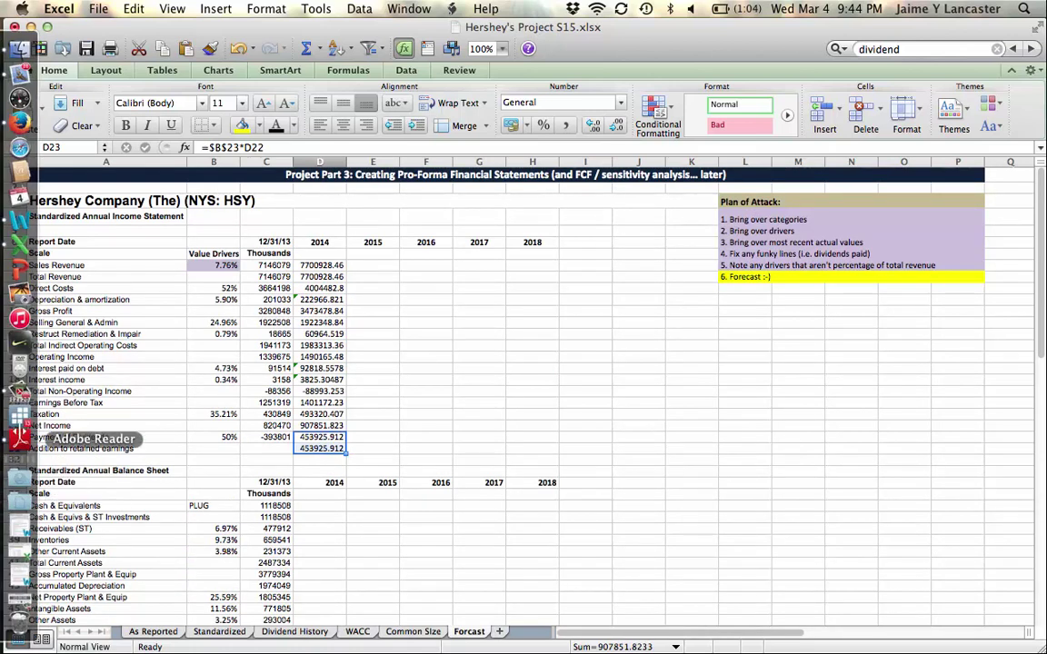
left_click(19, 391)
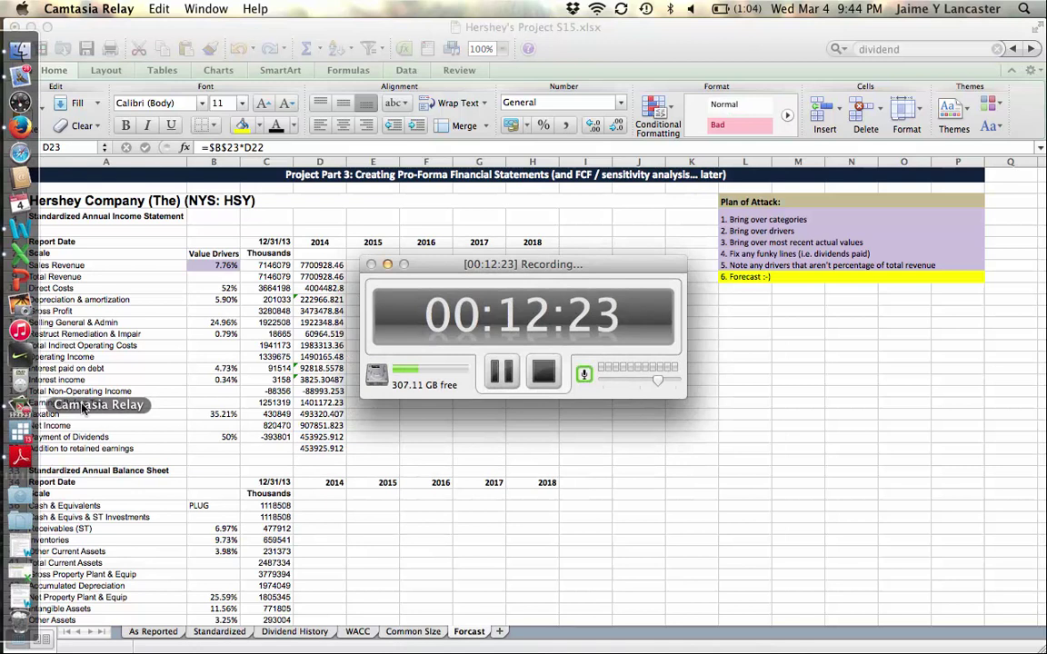